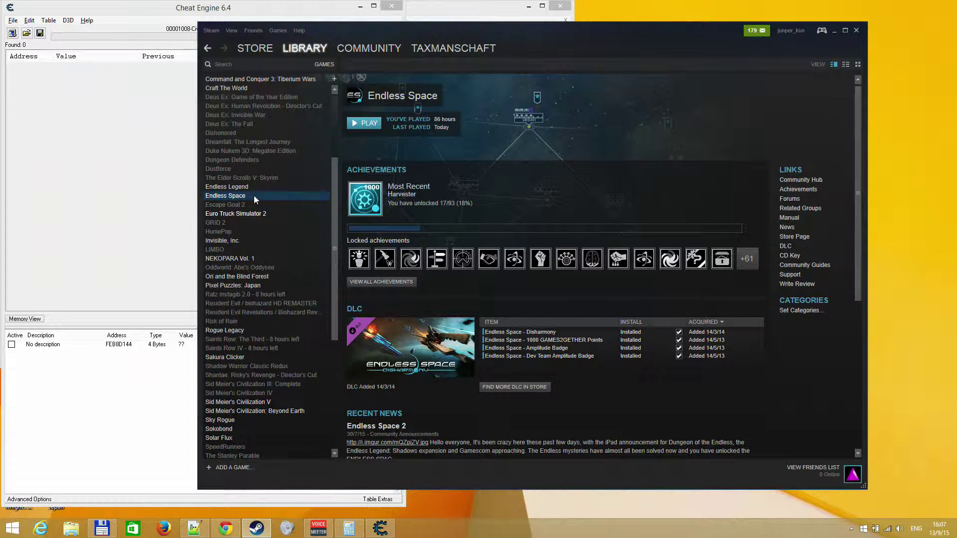
Launch Endless Space from the Steam library, allow the Steam Client Service to make changes, skip the intro and reposition the game window
left_click(356, 122)
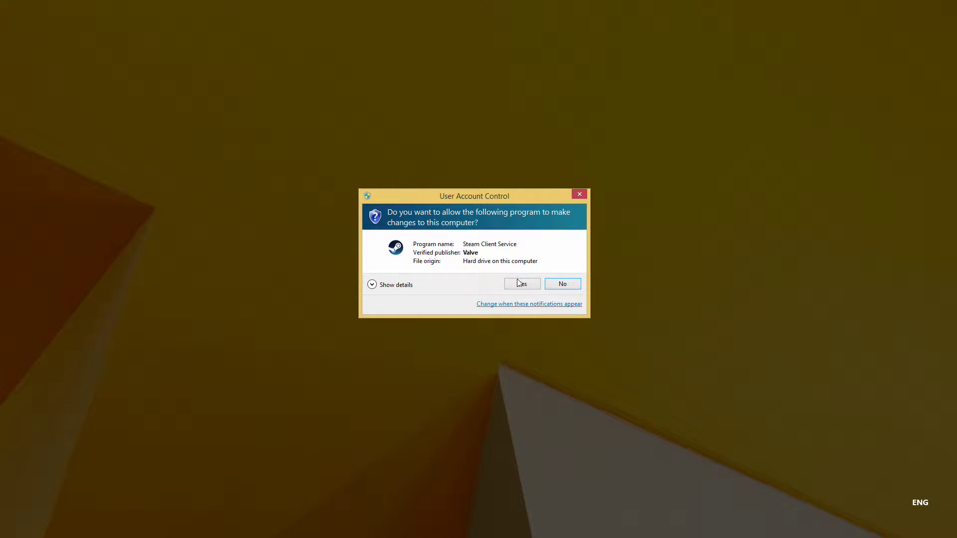
left_click(519, 283)
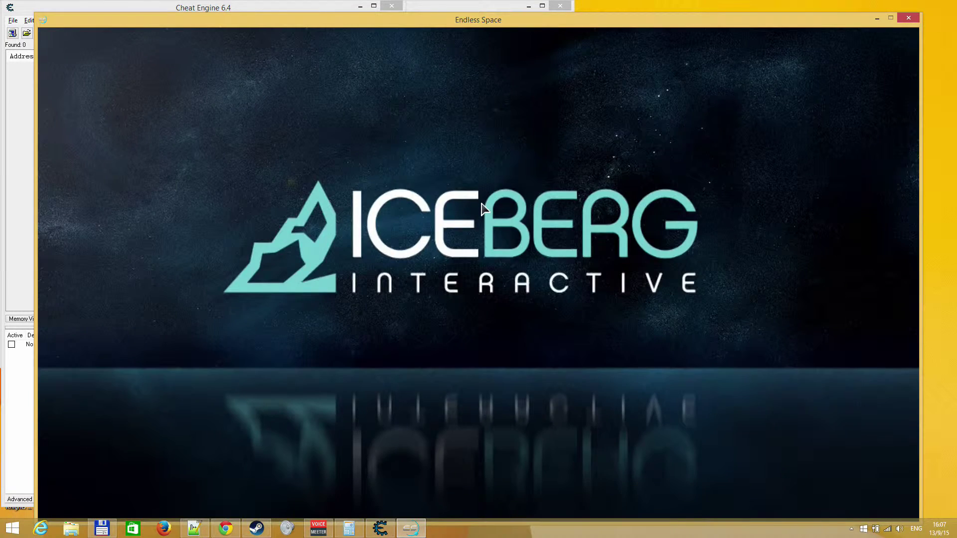
left_click(482, 203)
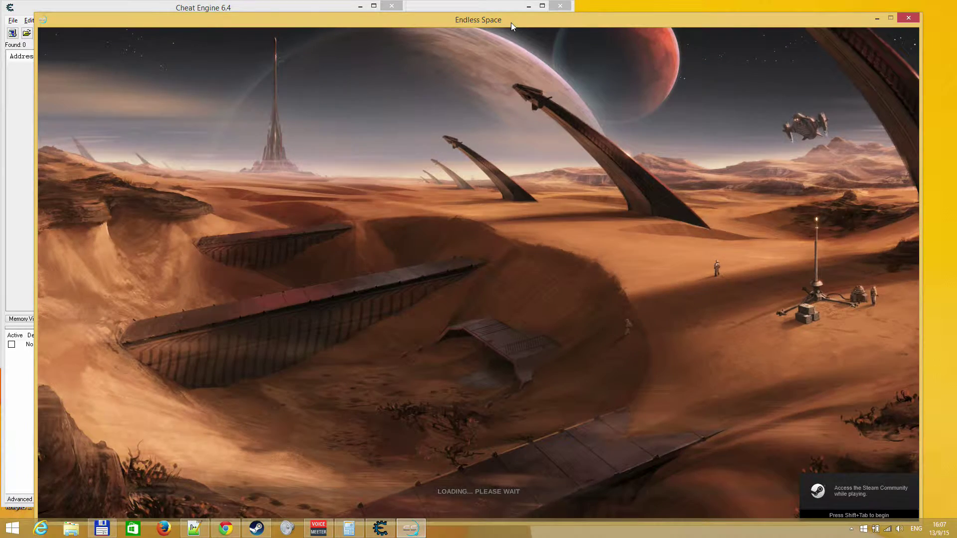
left_click_drag(511, 23, 540, 5)
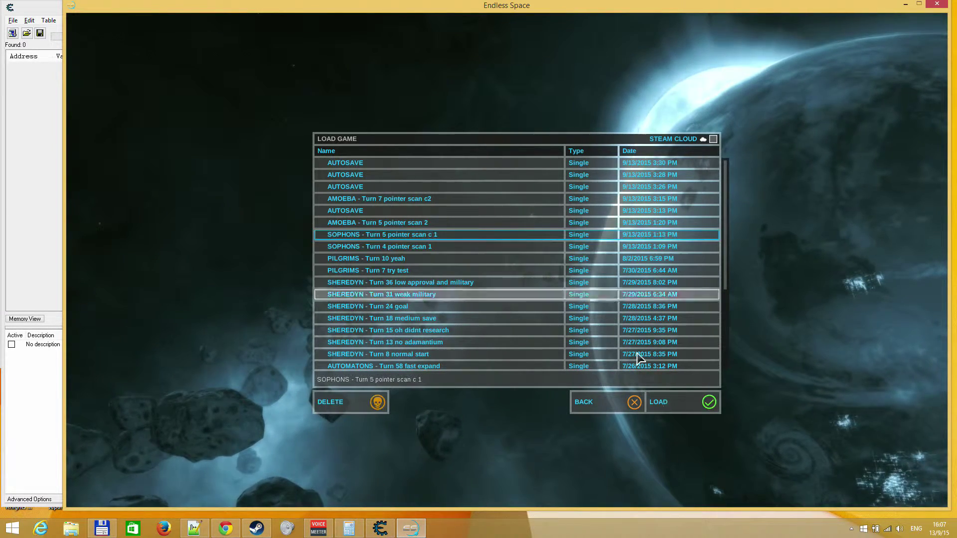
Load the saved game "SOPHONS - Turn 5 pointer scan c 1" and check the current research progress
left_click(668, 406)
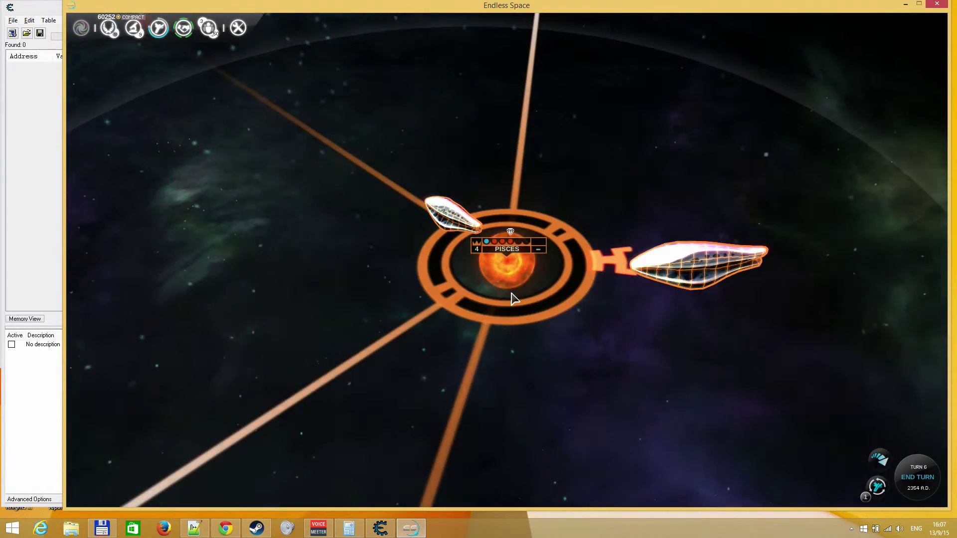
scroll(513, 302, "down", 5)
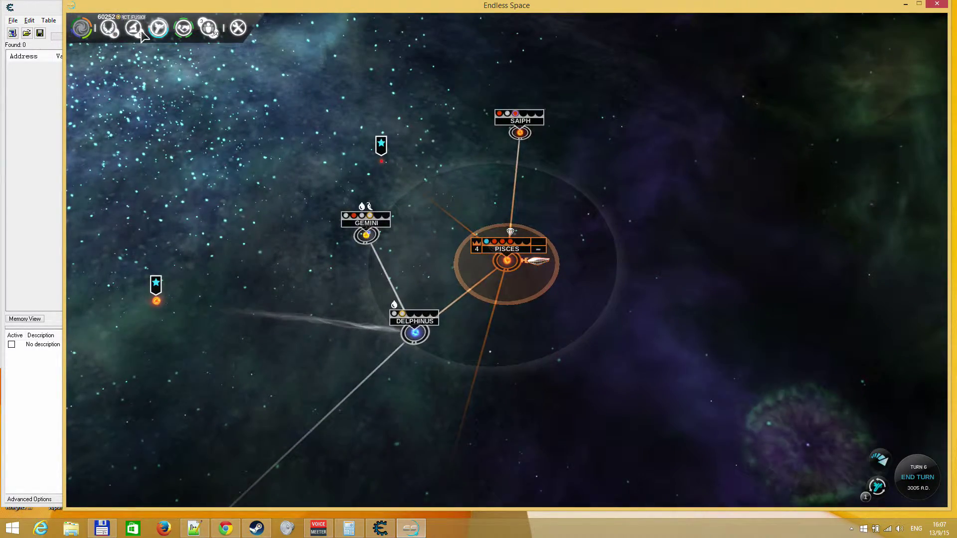
mouse_move(139, 34)
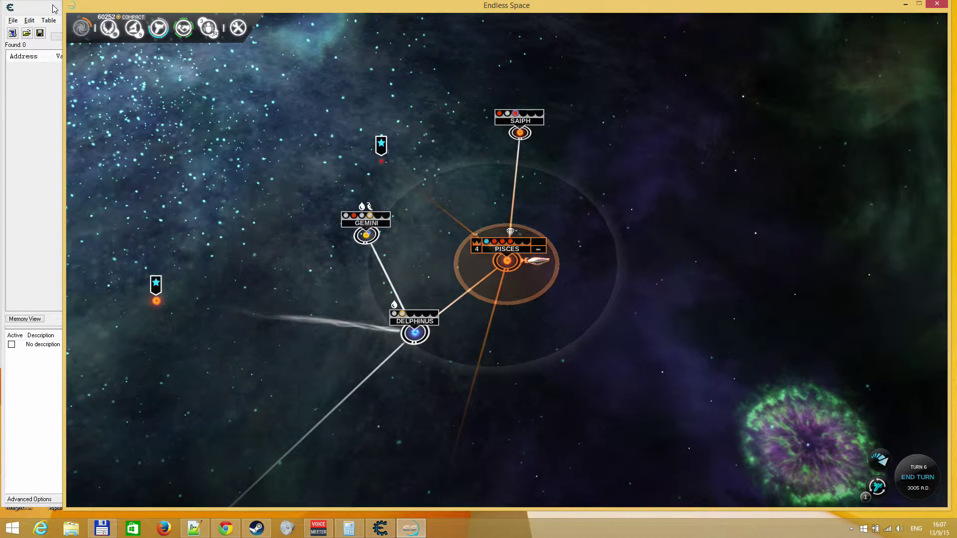
Switch to Cheat Engine and attach it to the EndlessSpace.exe process without keeping the current address list
key("alt+Tab")
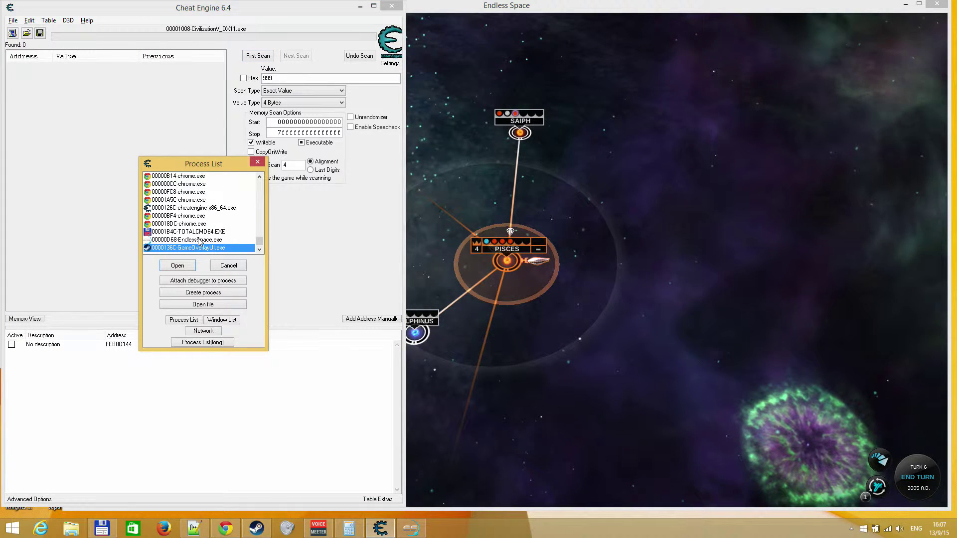
left_click(199, 241)
left_click(179, 266)
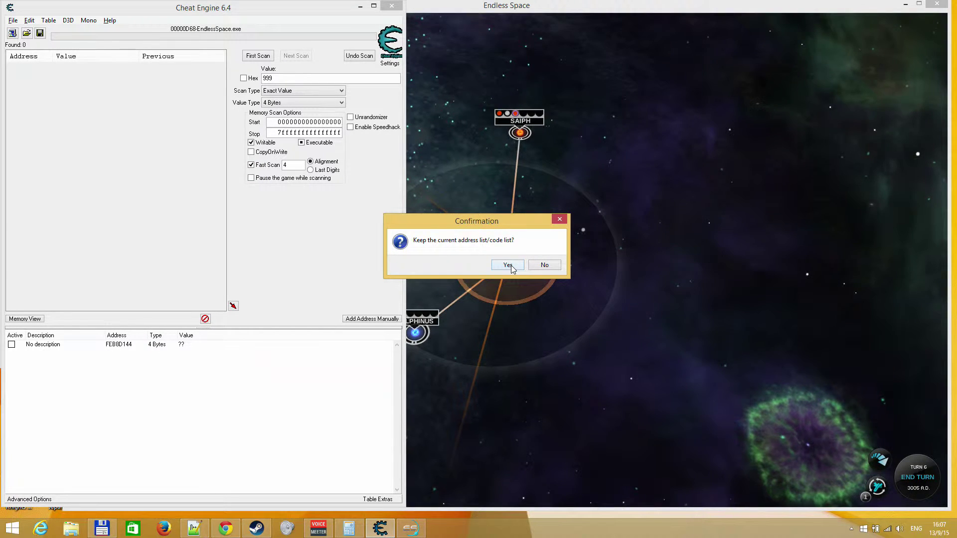
left_click(543, 264)
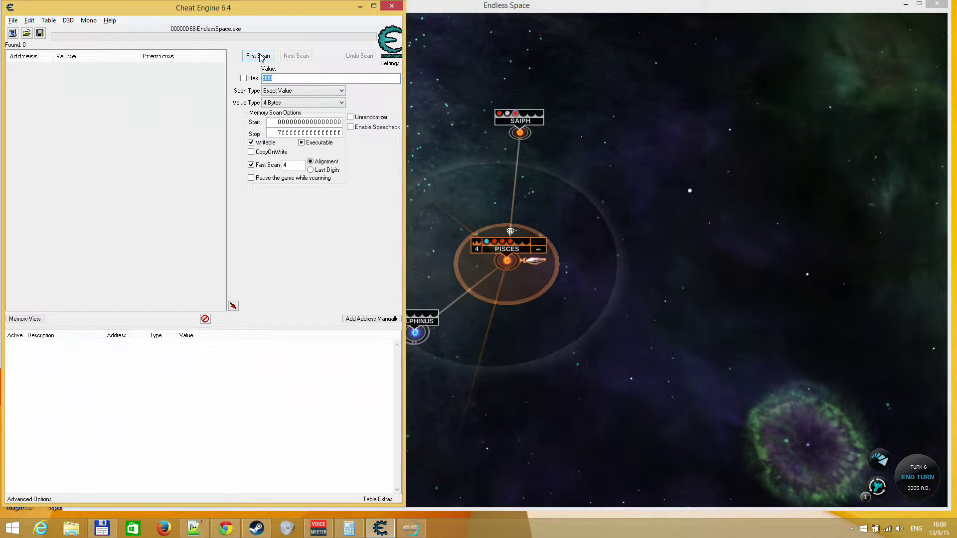
Configure the memory scan for the Float value type with the "Value between..." scan type
left_click(282, 103)
key("Down")
key("Down")
key("Return")
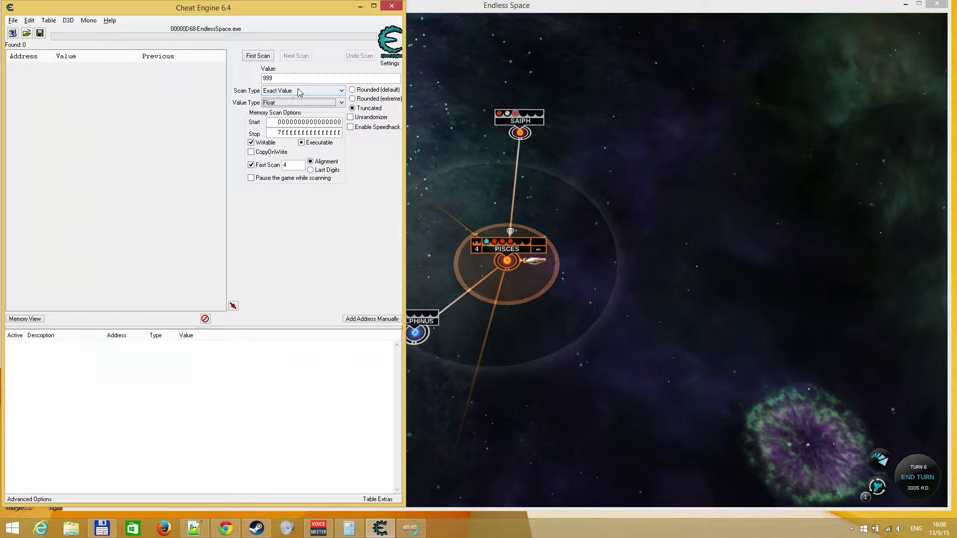
left_click(300, 91)
key("Down")
key("Down")
key("Down")
key("Return")
Run a first scan for values between 15.8 and 16.9
double_click(300, 78)
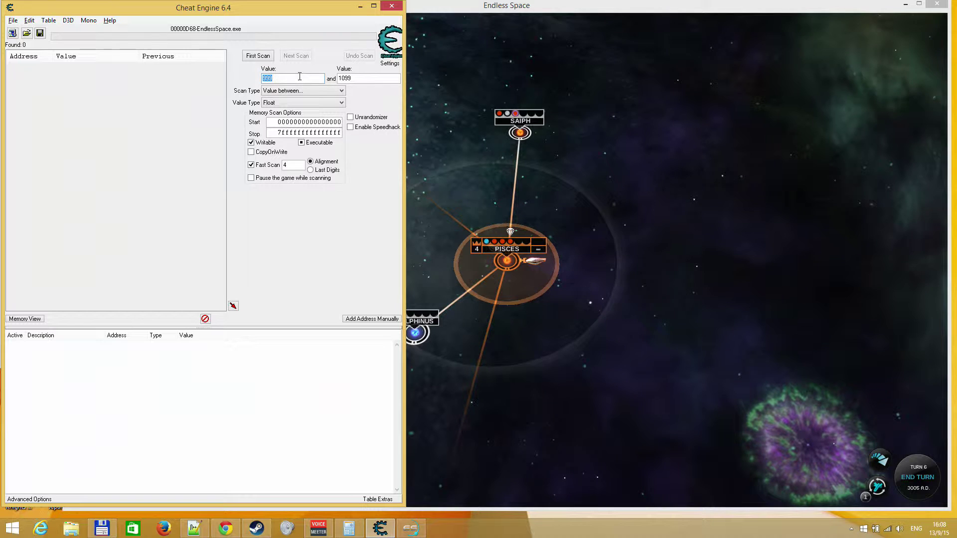
type("15.8")
key("Tab")
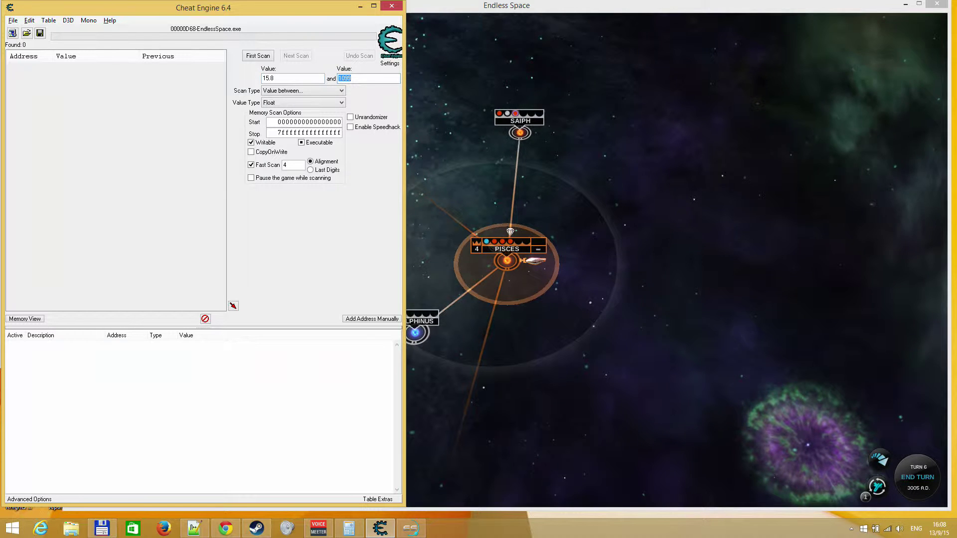
type("16.")
key("Return")
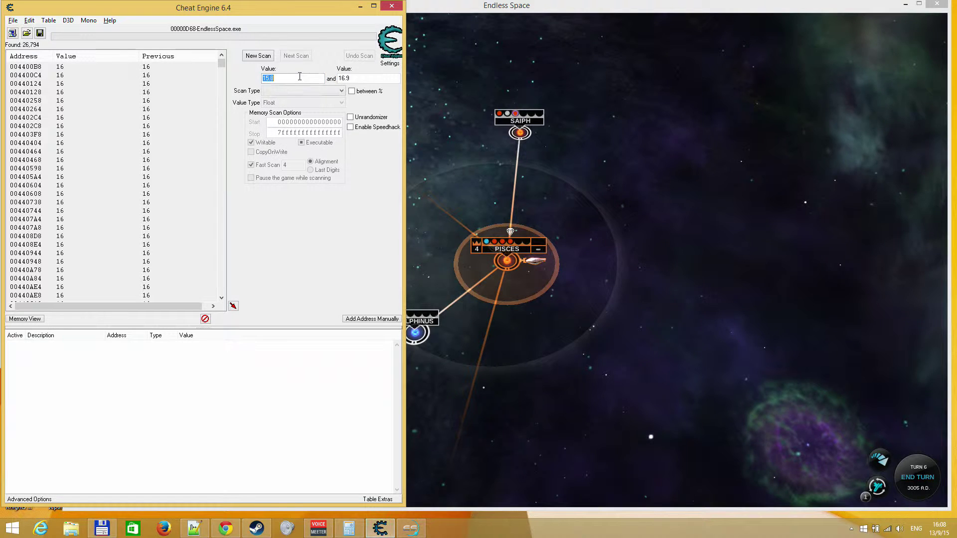
Switch to Endless Space, end the current turn and check the current research progress
left_click(465, 145)
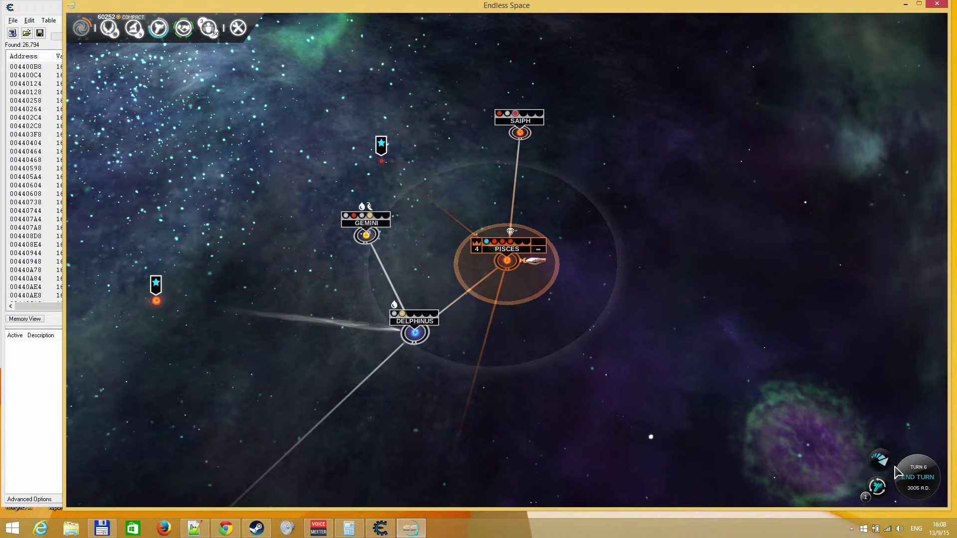
left_click(919, 481)
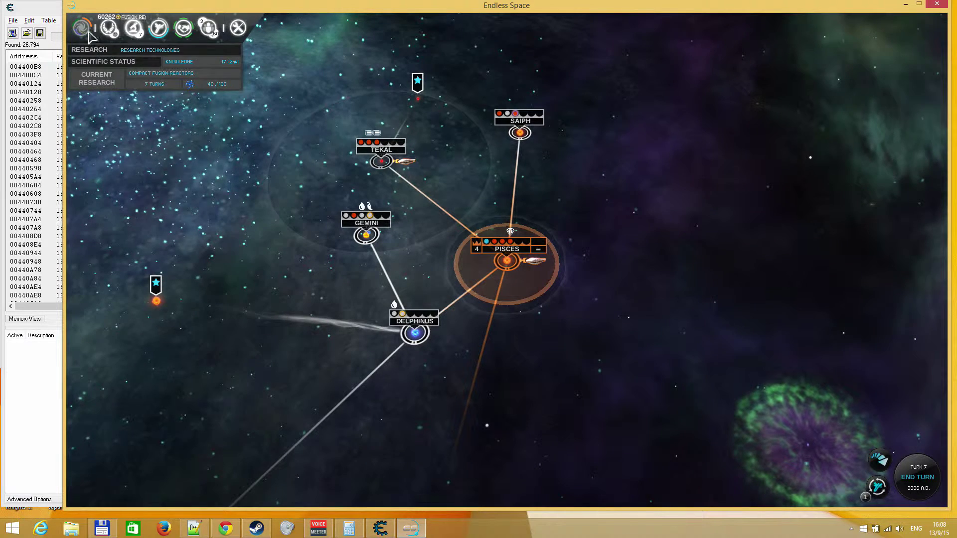
Switch to Cheat Engine and narrow the scan results by Increased value and by Unchanged value
key("alt+Tab")
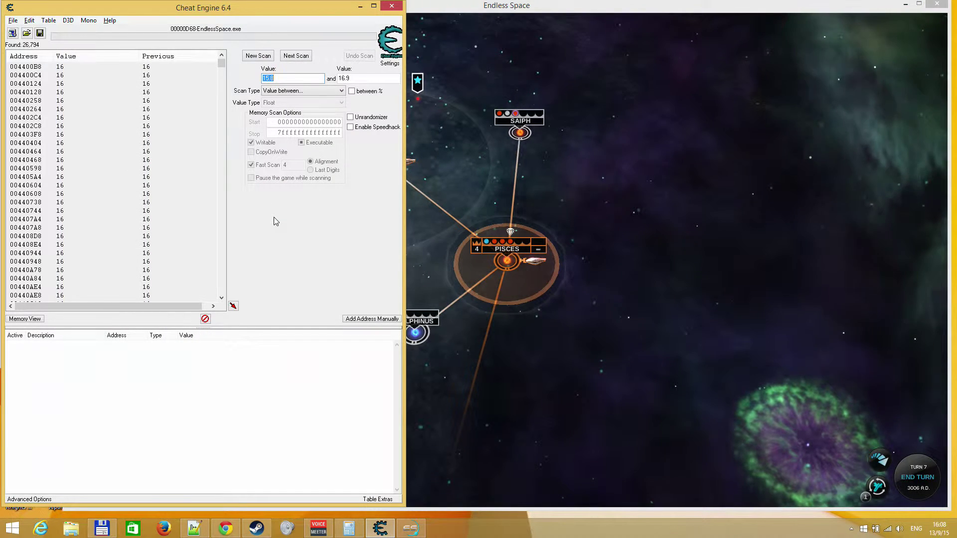
scroll(279, 91, "down", 1)
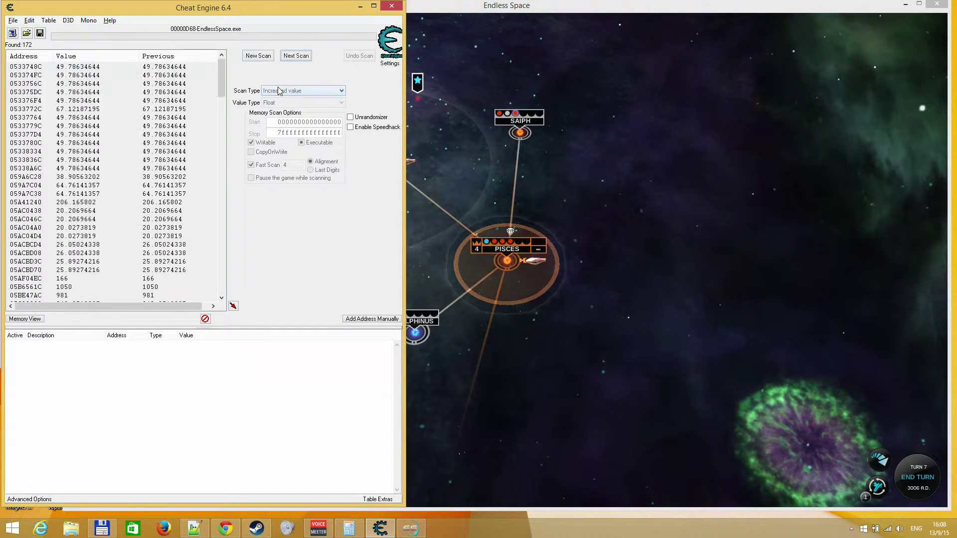
key("Return")
scroll(279, 90, "down", 5)
key("Return")
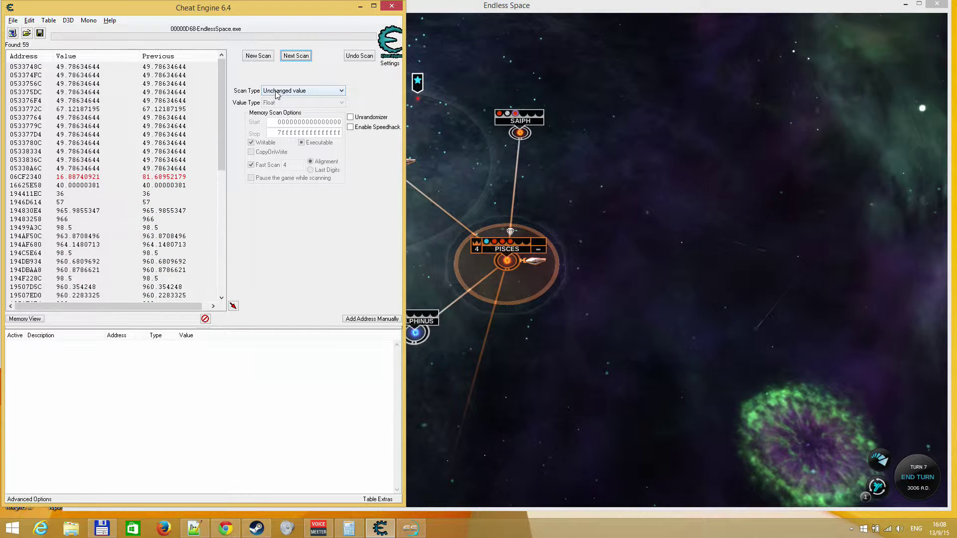
Narrow the remaining scan results to values between 39.8 and 41
left_click(277, 92)
left_click(281, 119)
double_click(289, 78)
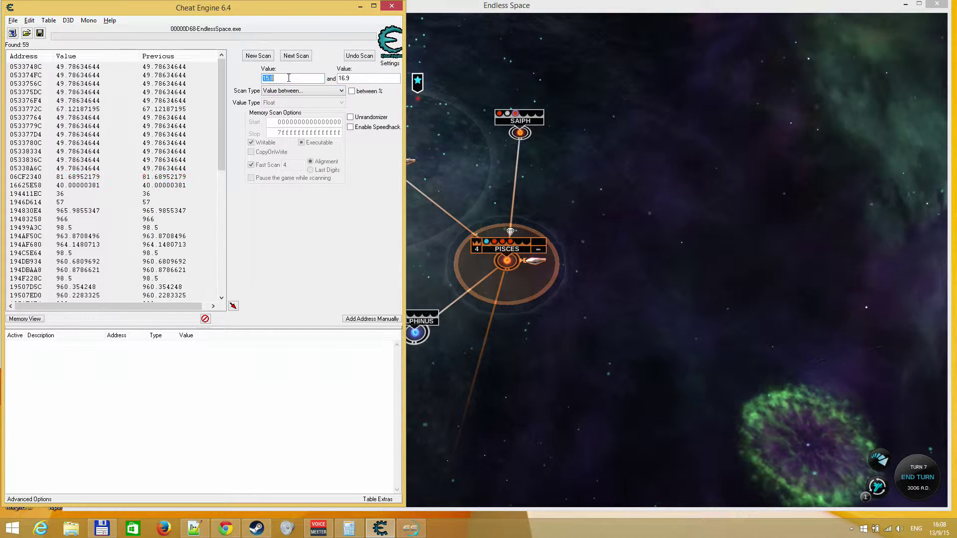
type("3")
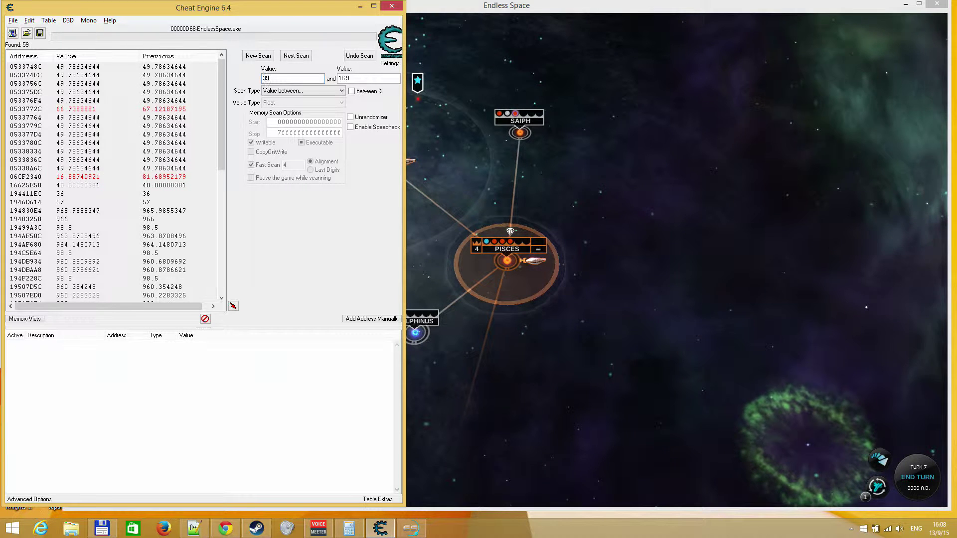
type("9.8")
key("Tab")
type("41")
key("Return")
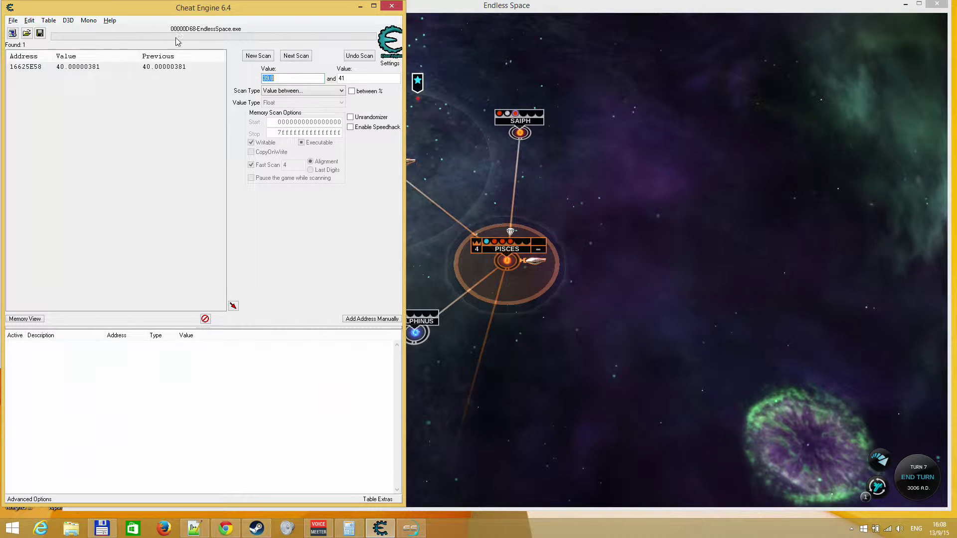
Add the remaining found address to the address list and set its value to 5
double_click(81, 67)
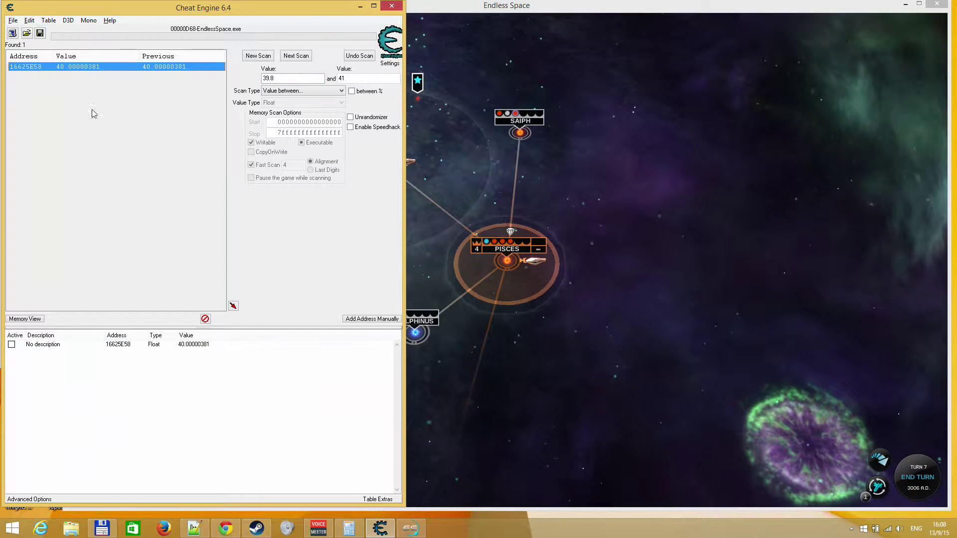
double_click(208, 345)
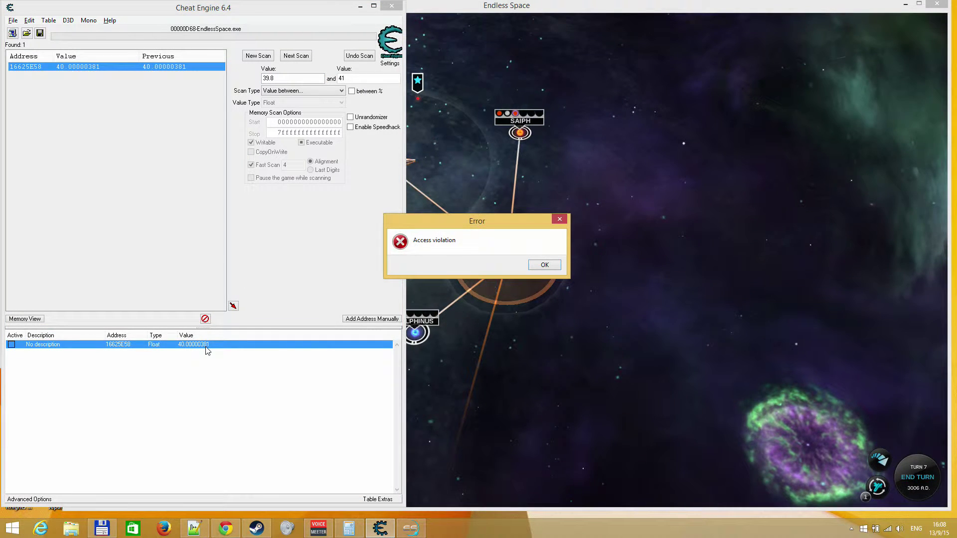
key("Return")
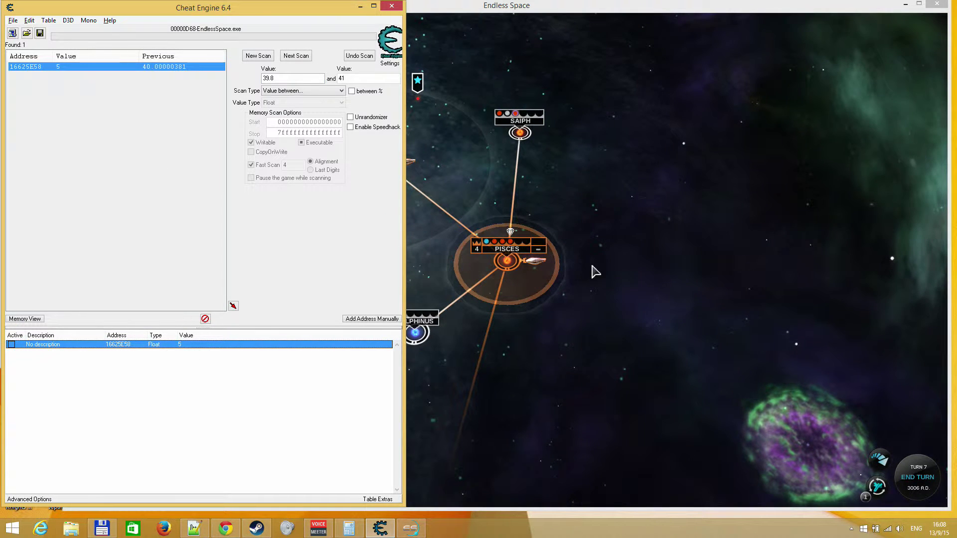
Switch to Endless Space and check the current research progress against the edited value on the Research screen
left_click(609, 223)
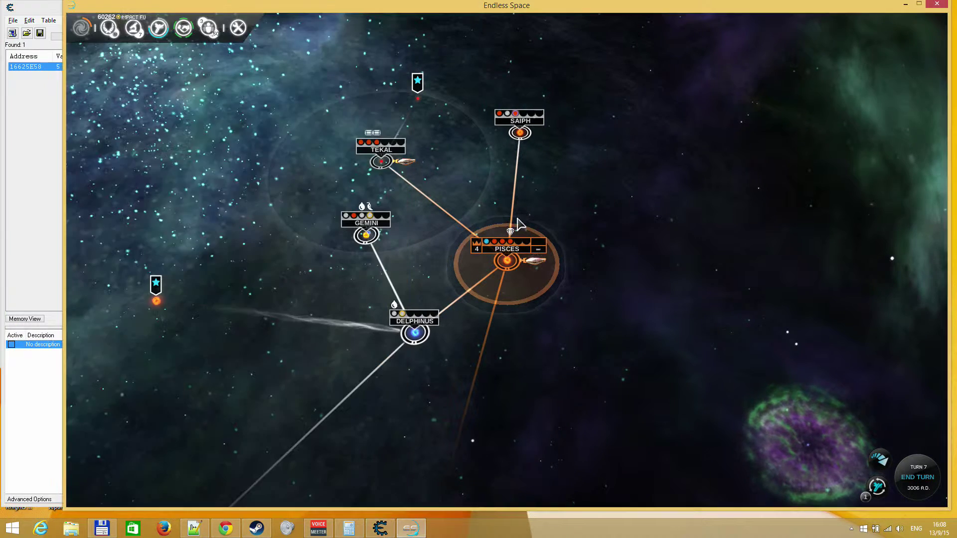
left_click(134, 31)
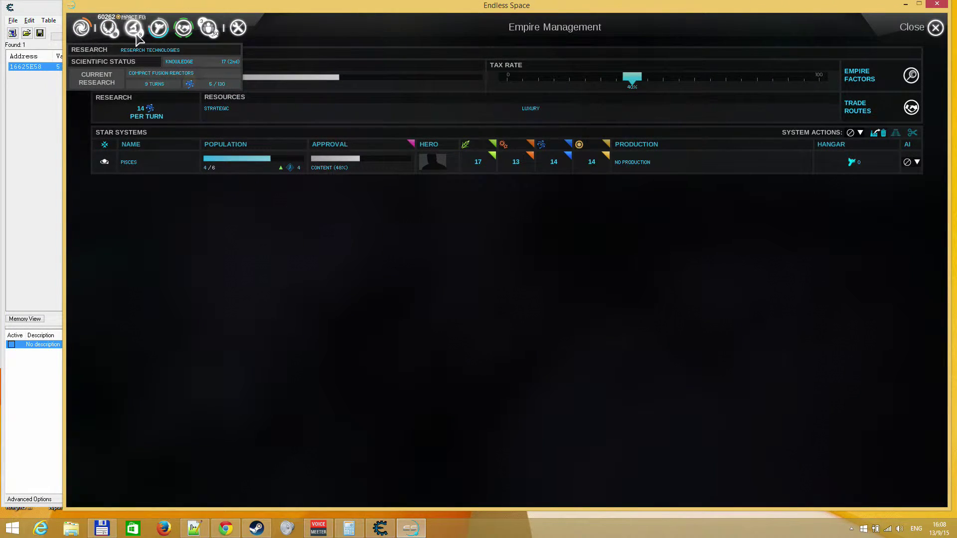
left_click(136, 36)
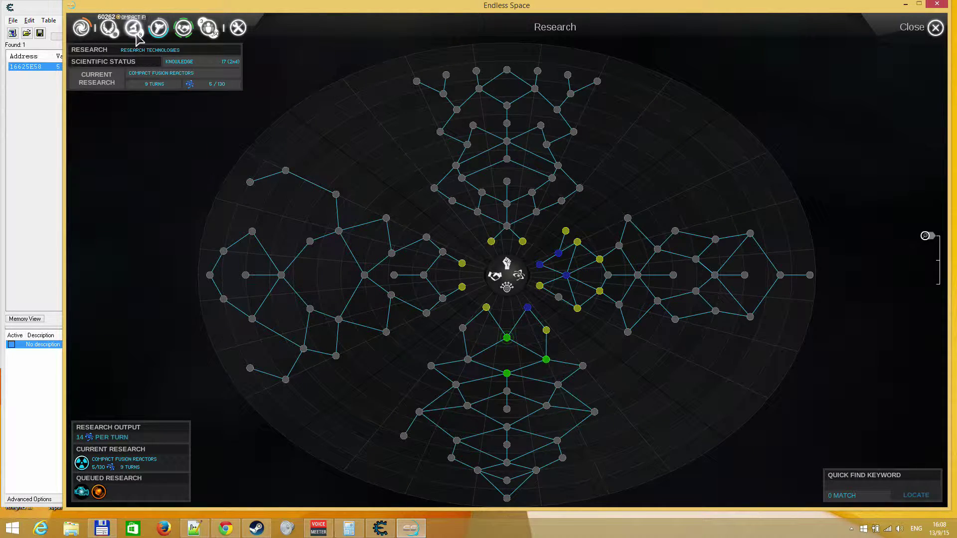
left_click(136, 36)
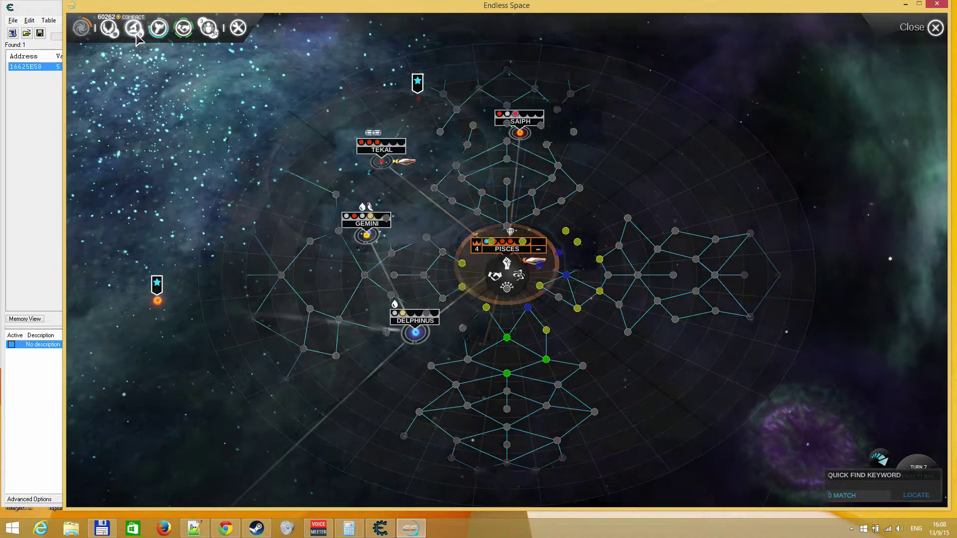
Switch to Cheat Engine and run a pointer scan for the listed address with the default options, storing the results as space-1
left_click(44, 93)
right_click(189, 345)
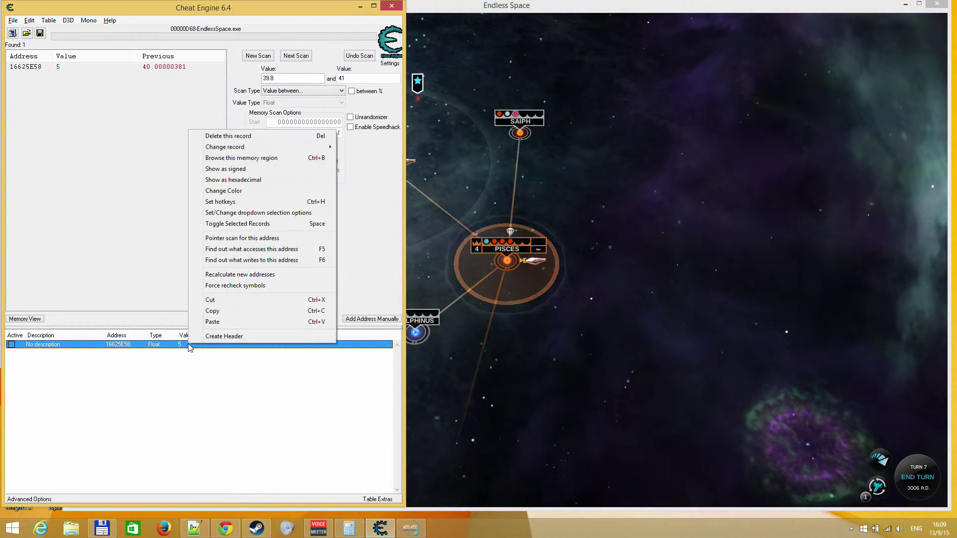
left_click(236, 238)
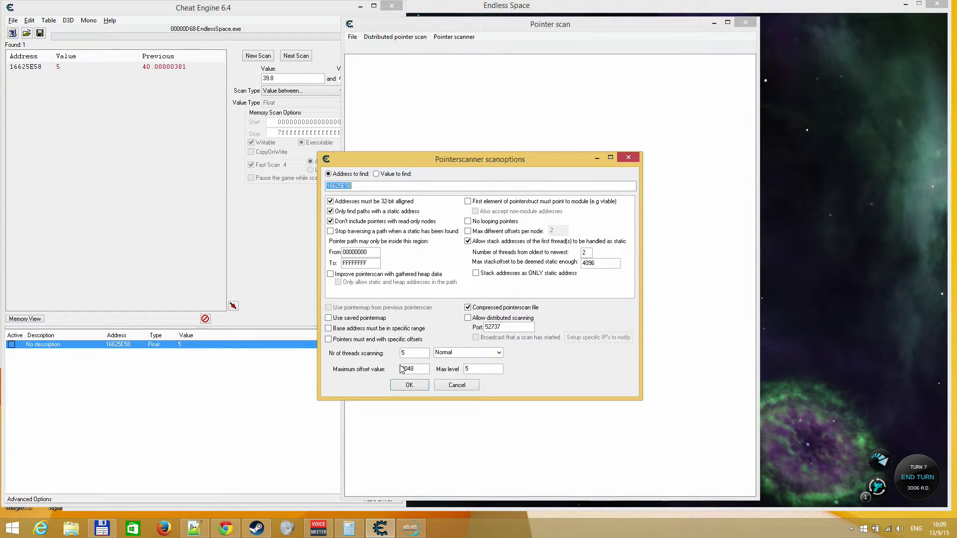
left_click(408, 385)
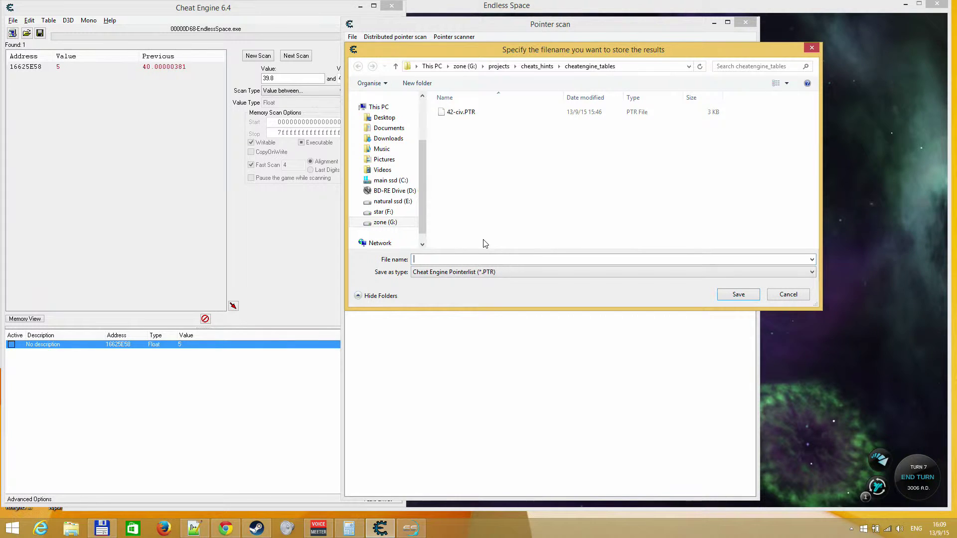
type("space-1")
key("Return")
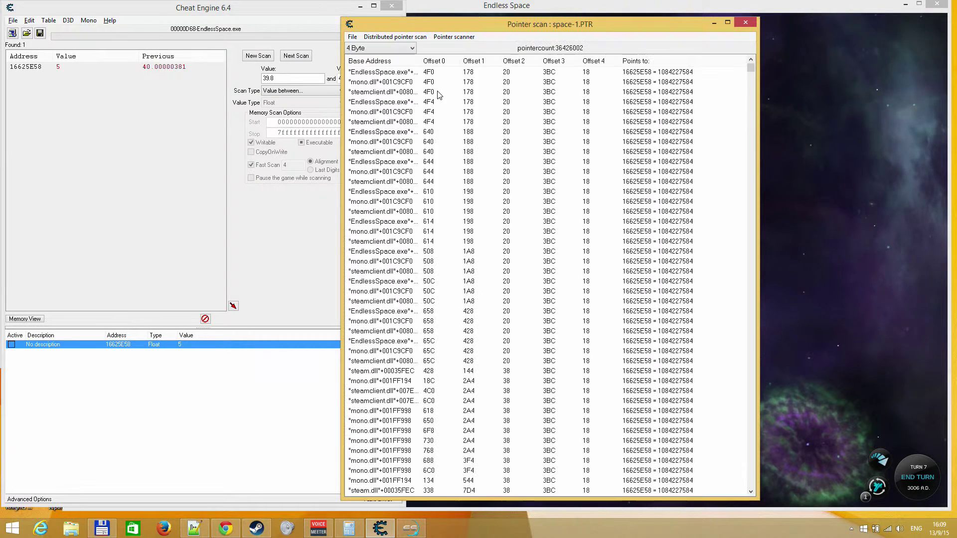
Set the pointer scan results to show their values as Float
left_click(396, 51)
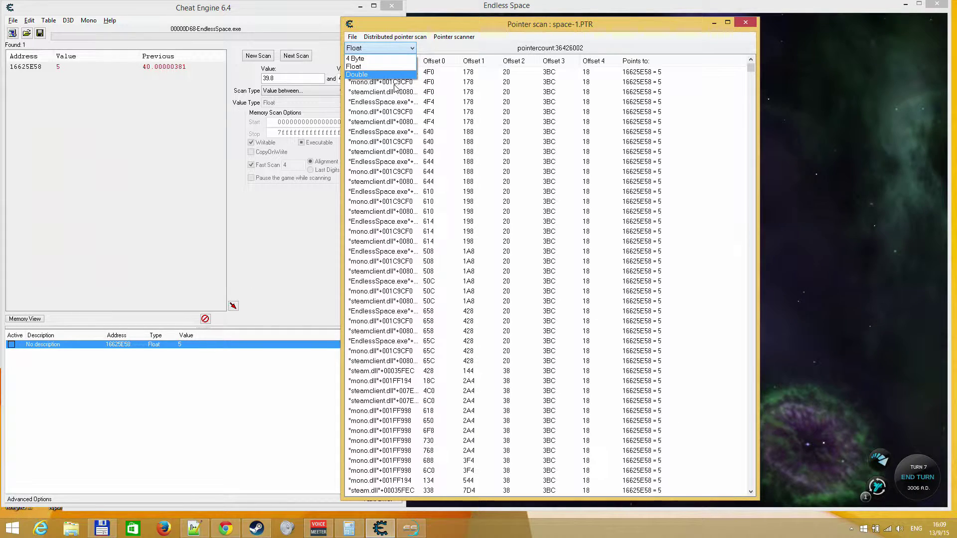
left_click(384, 70)
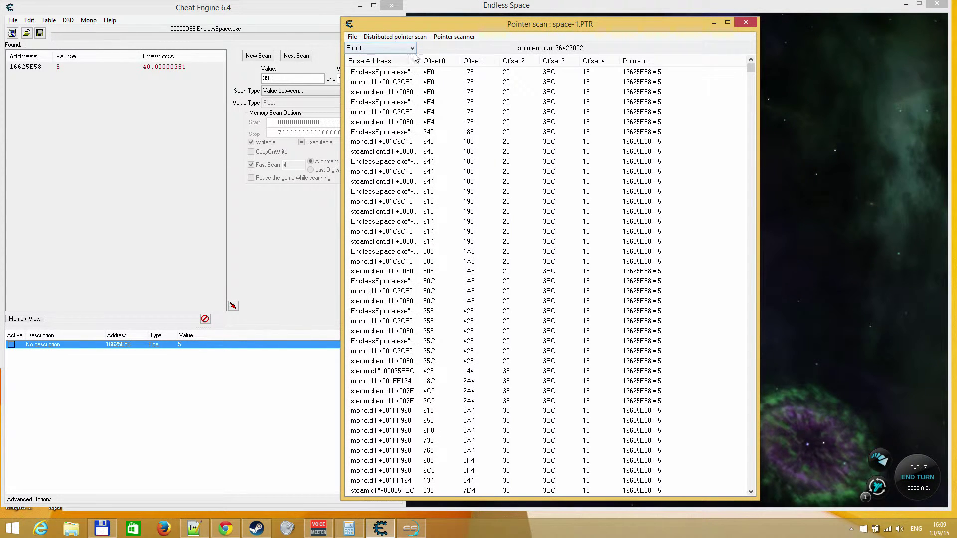
Look through the space-1 pointer scan results and the Float values they point to
left_click(647, 94)
scroll(653, 149, "down", 8)
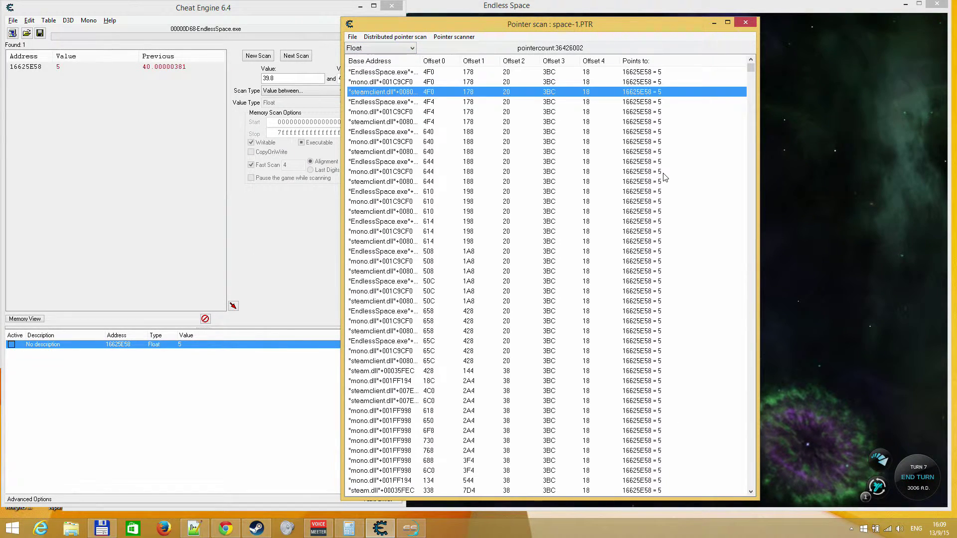
scroll(633, 192, "up", 8)
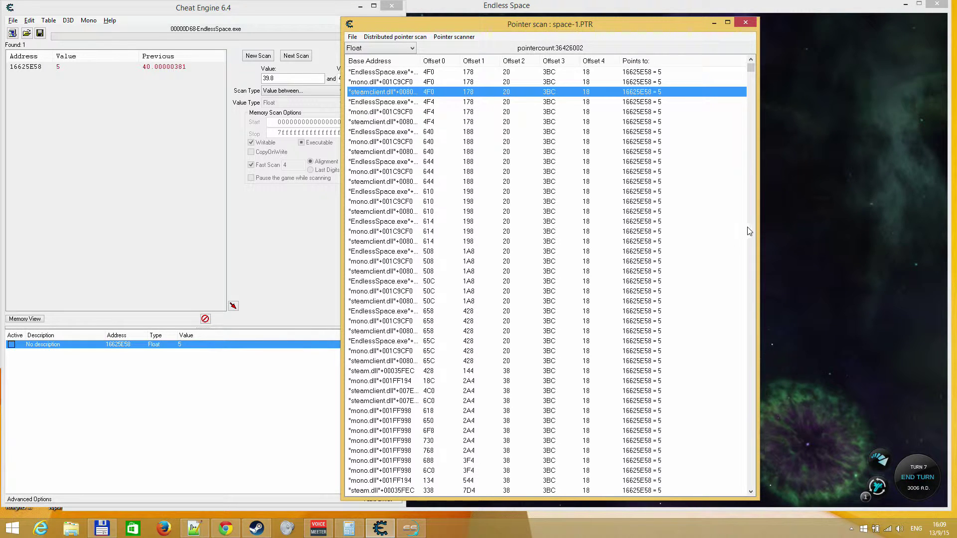
Switch to Endless Space and load the saved game "AMOEBA - Turn 7 pointer scan c2", confirming the loss of the current session
left_click(792, 227)
key("Escape")
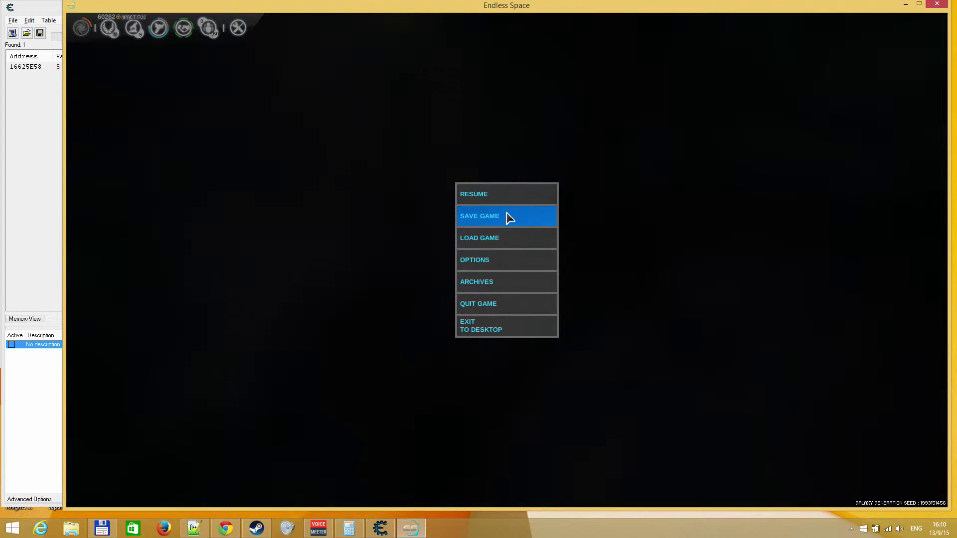
left_click(509, 245)
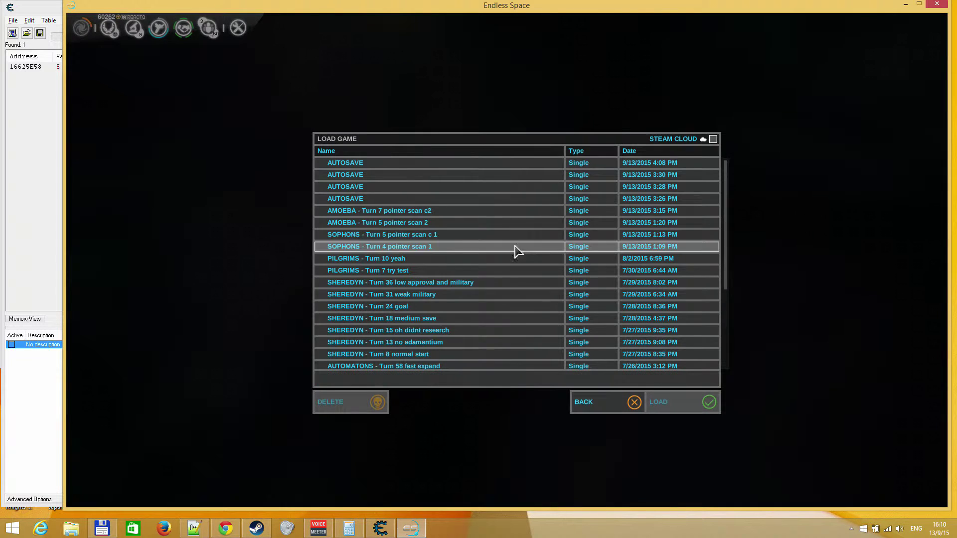
left_click(425, 215)
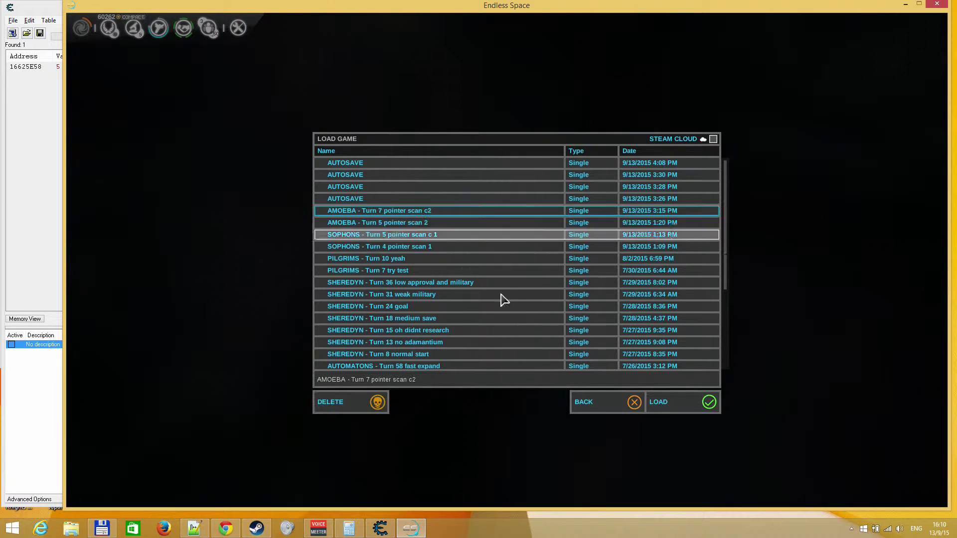
left_click(668, 404)
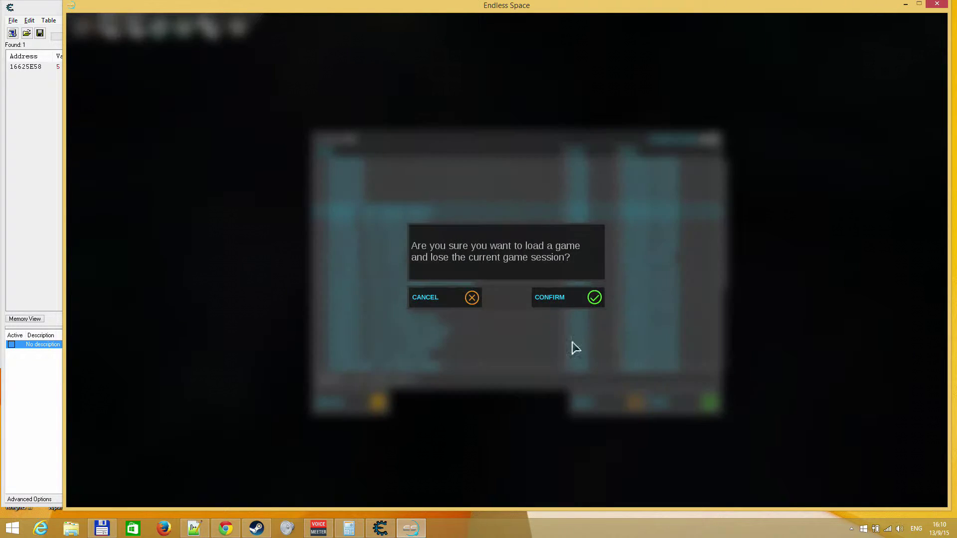
left_click(554, 304)
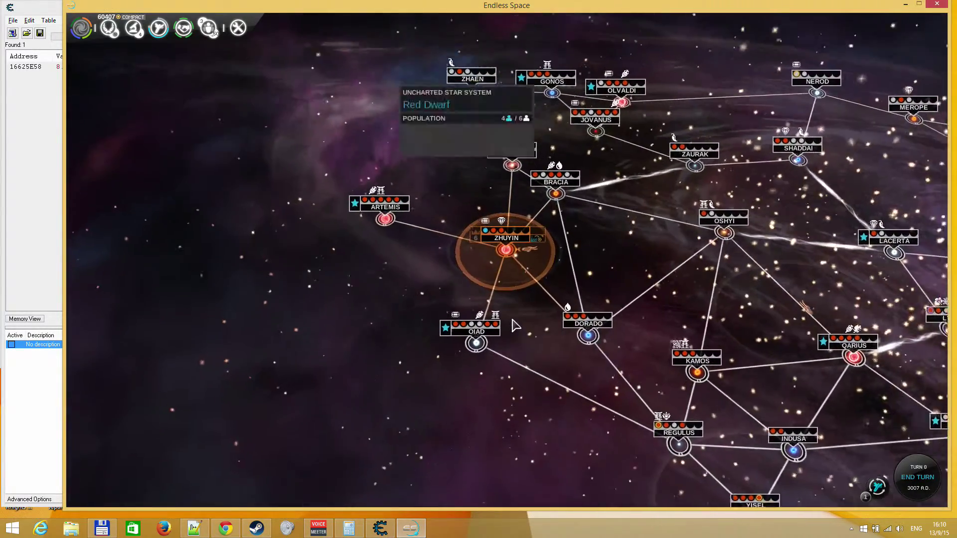
scroll(514, 322, "up", 5)
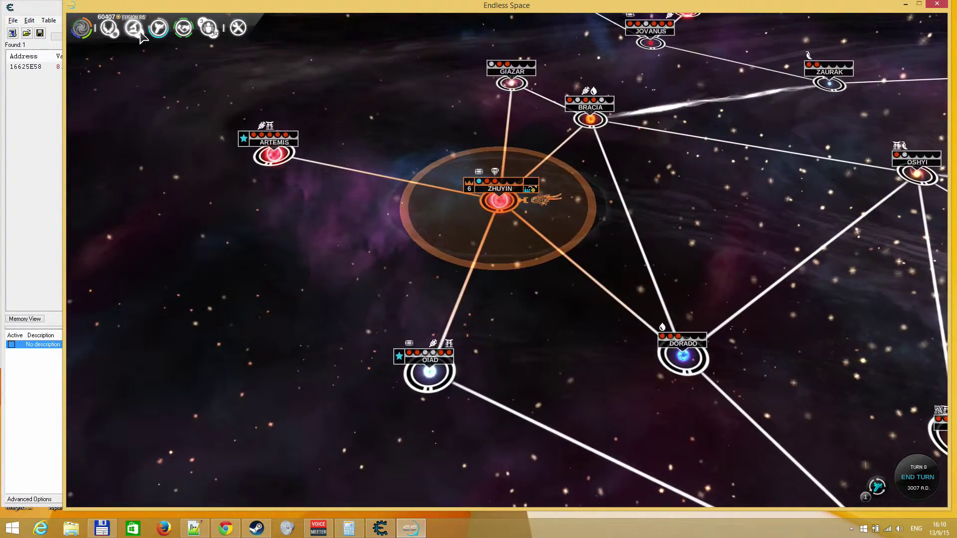
Switch to Cheat Engine and check where the space-1 pointer scan results point after loading the save
left_click(43, 13)
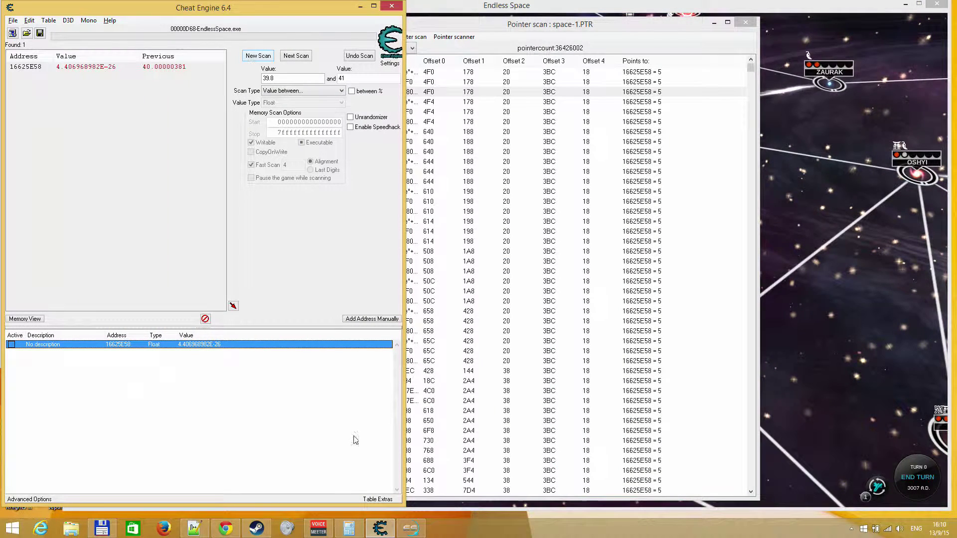
left_click(542, 296)
scroll(546, 274, "down", 2)
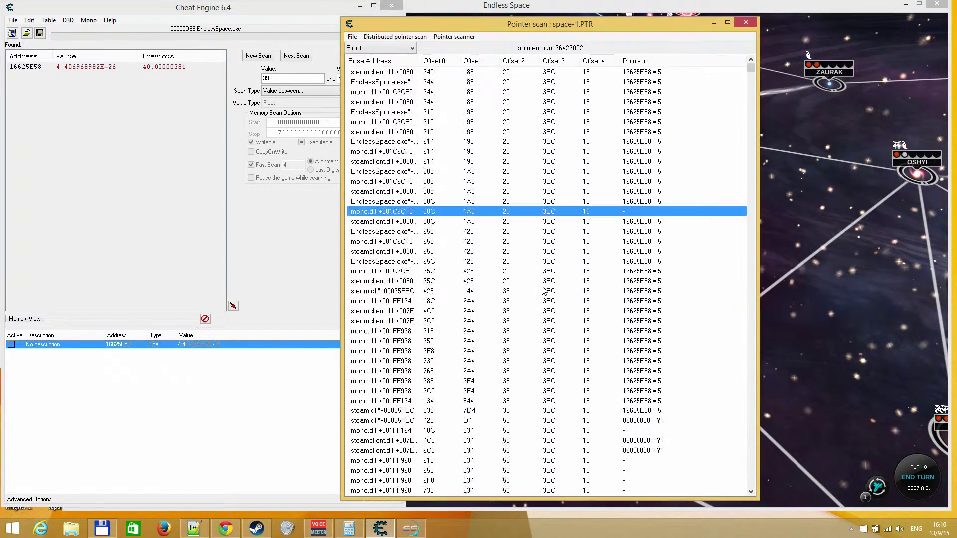
right_click(560, 235)
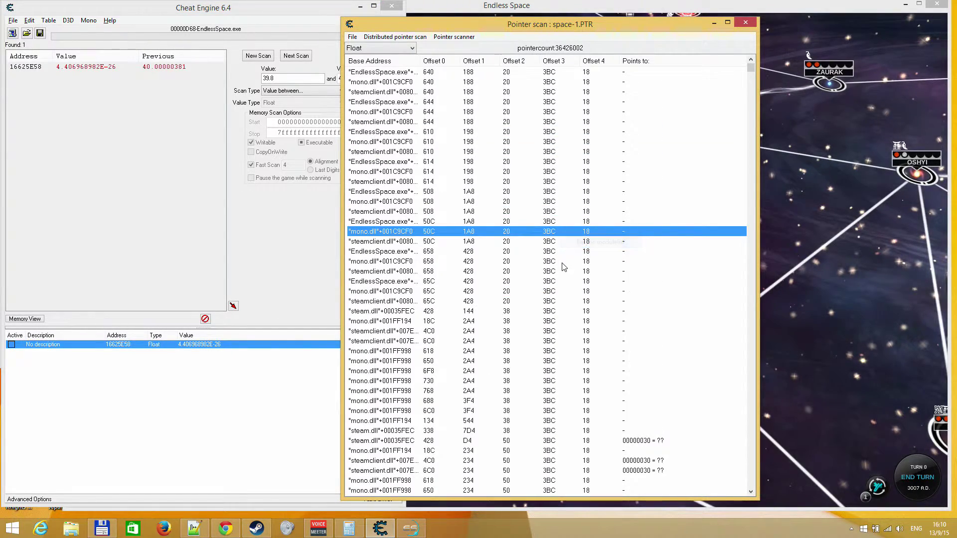
scroll(563, 267, "down", 15)
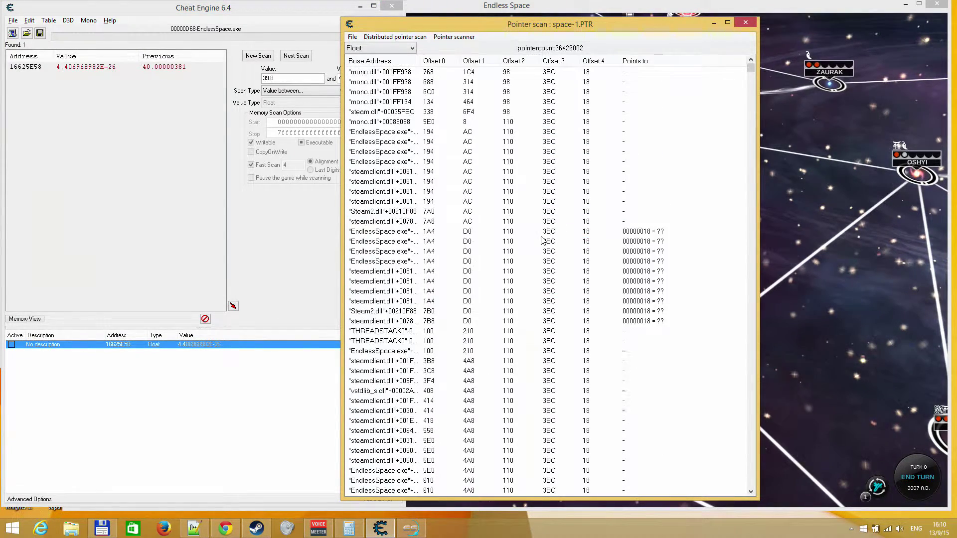
scroll(544, 241, "down", 15)
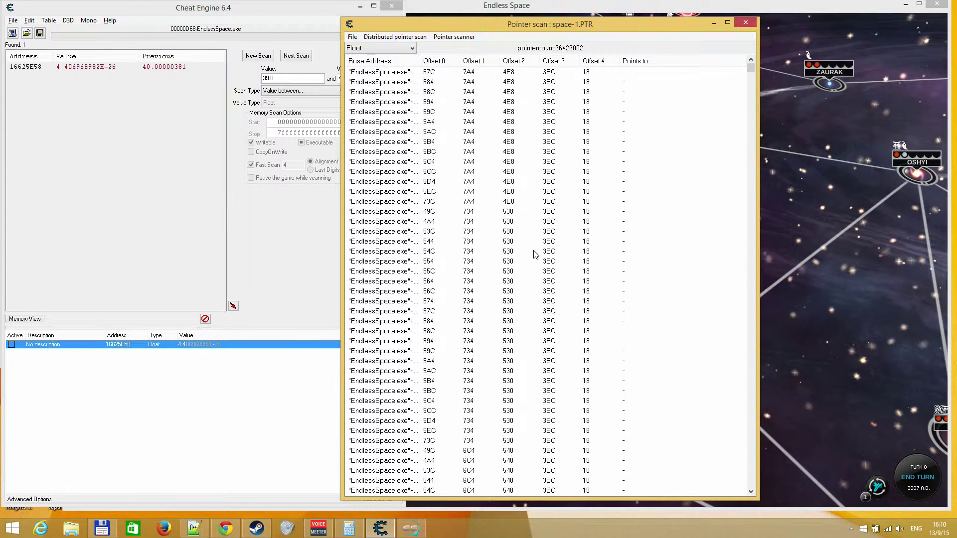
Start a new memory scan for Float values between 11.8 and 12.9
left_click(273, 185)
left_click(258, 55)
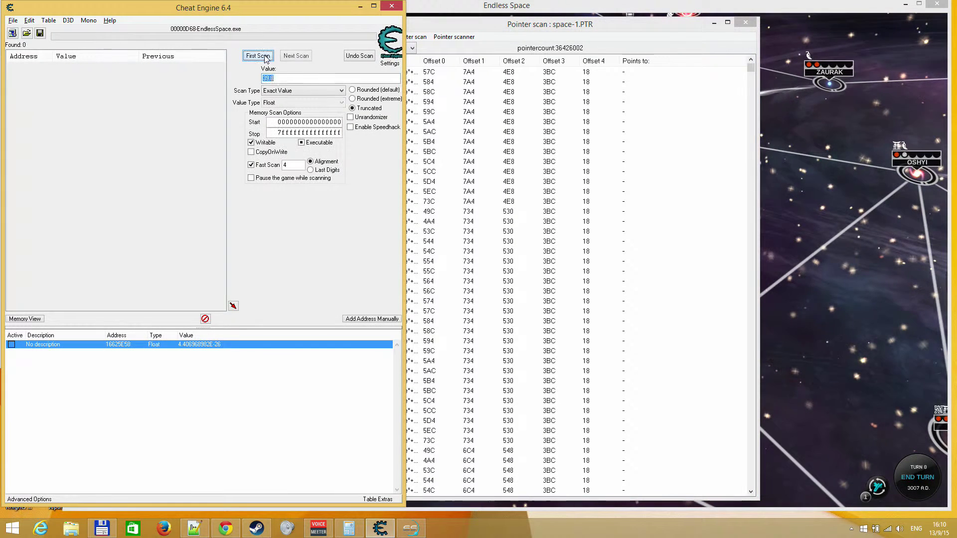
left_click(285, 91)
left_click(281, 116)
type("11.8")
key("Tab")
type("12.9")
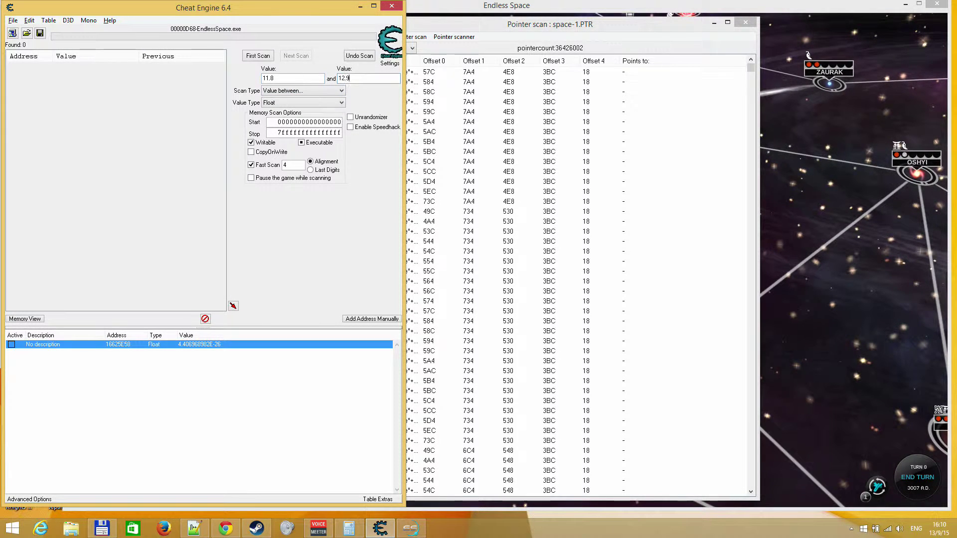
key("Return")
Switch to Endless Space, end the turn and check the current research progress
left_click(790, 156)
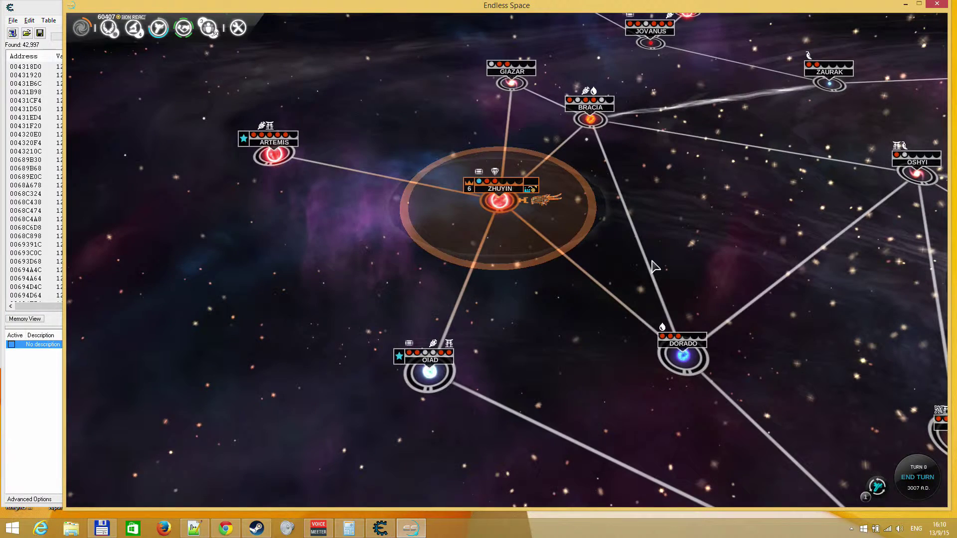
left_click(918, 477)
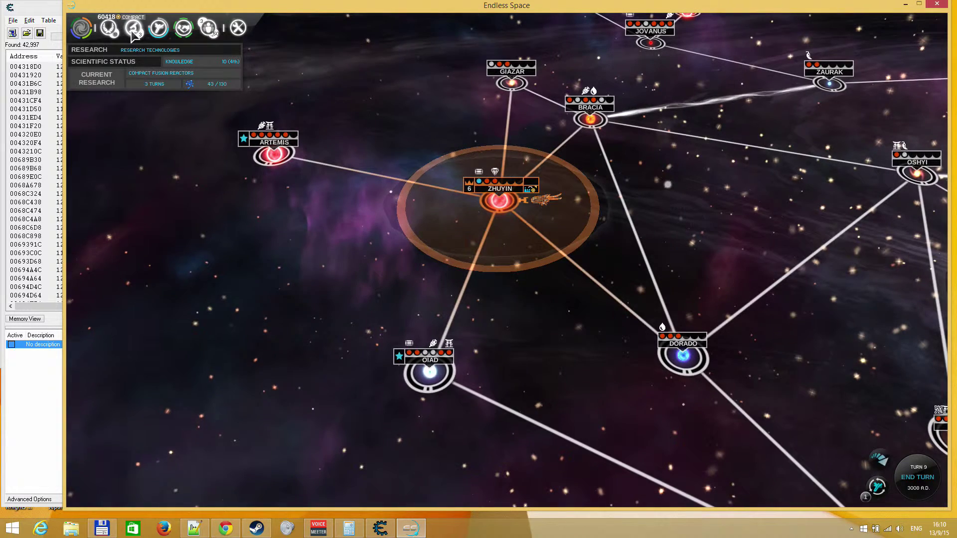
Switch to Cheat Engine and narrow the found addresses with an Increased value scan followed by an Unchanged value scan
left_click(46, 6)
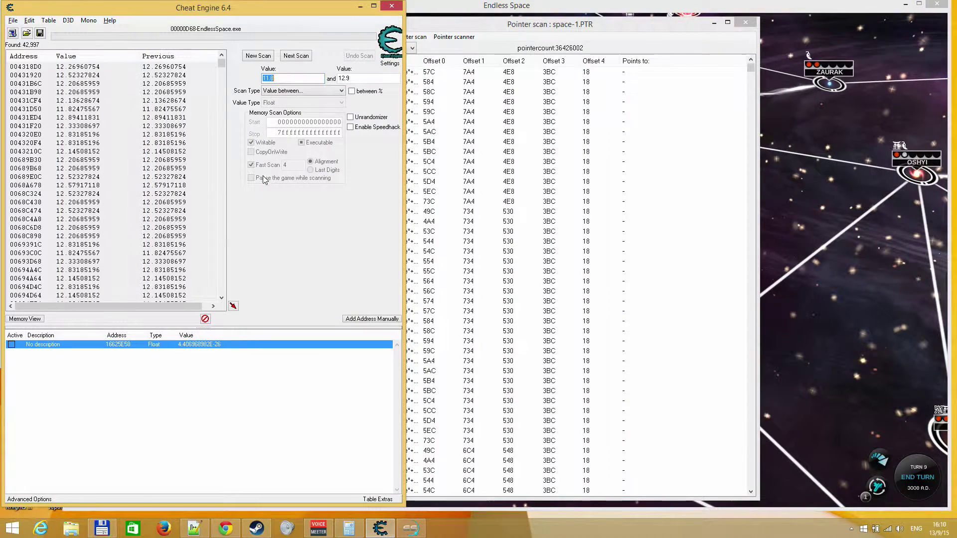
key("F2")
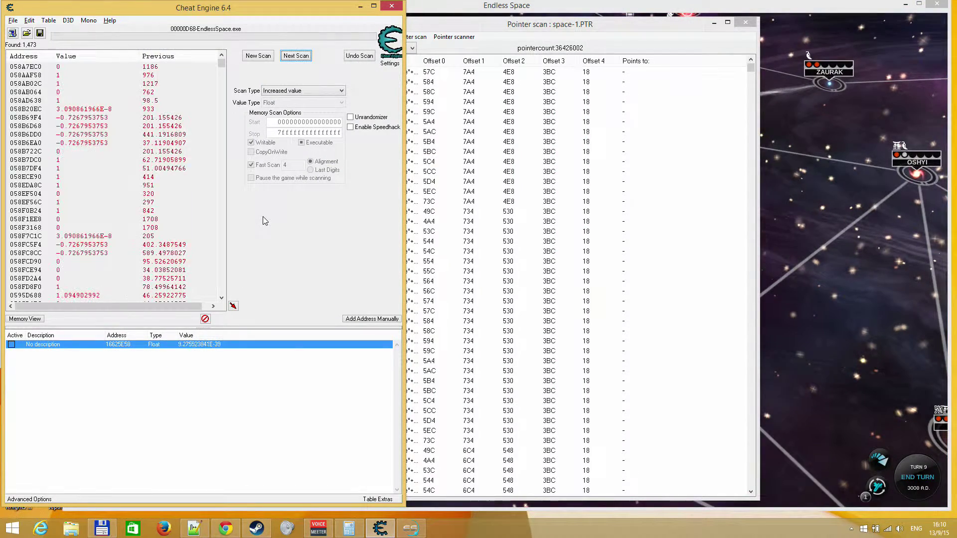
key("F3")
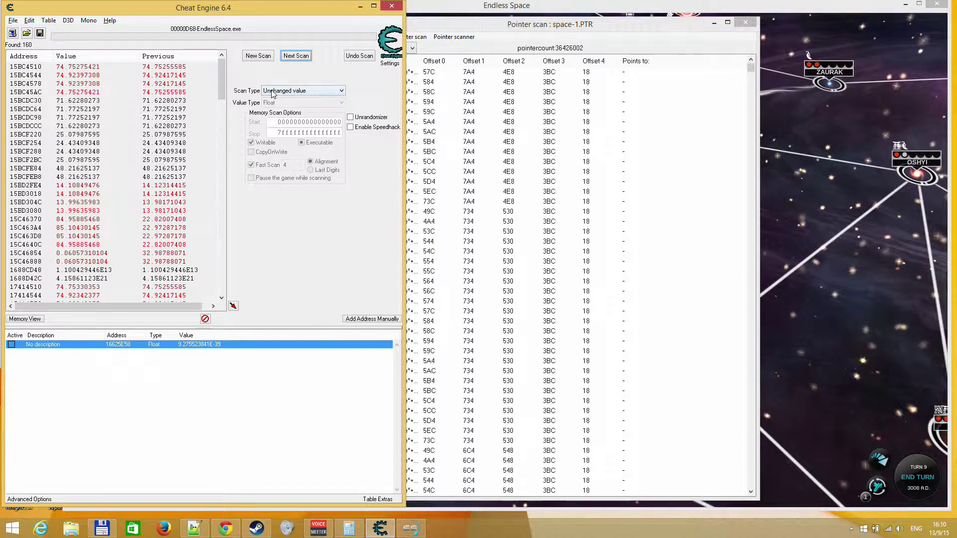
Narrow the remaining addresses to values between 42.8 and 44
scroll(273, 94, "up", 6)
double_click(281, 76)
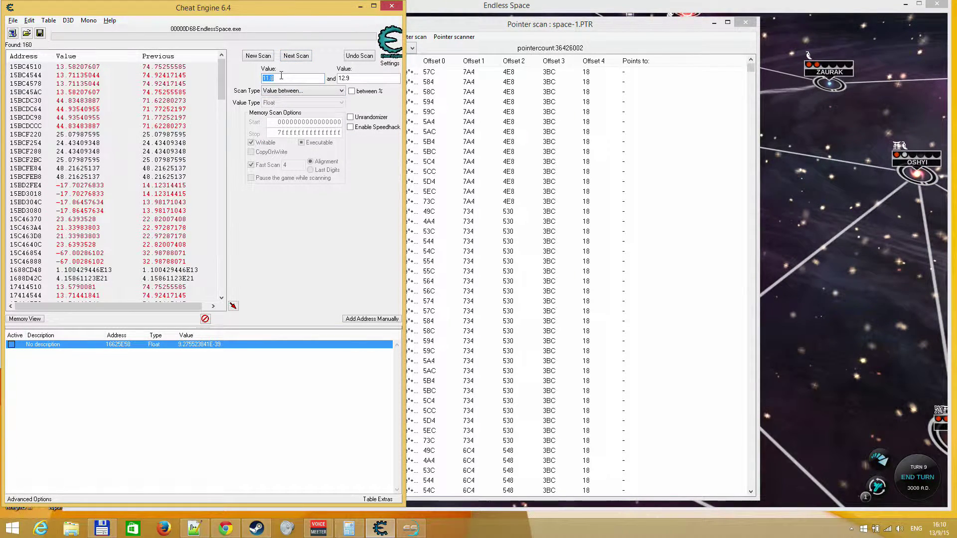
type("42.8")
key("Tab")
type("44")
key("F3")
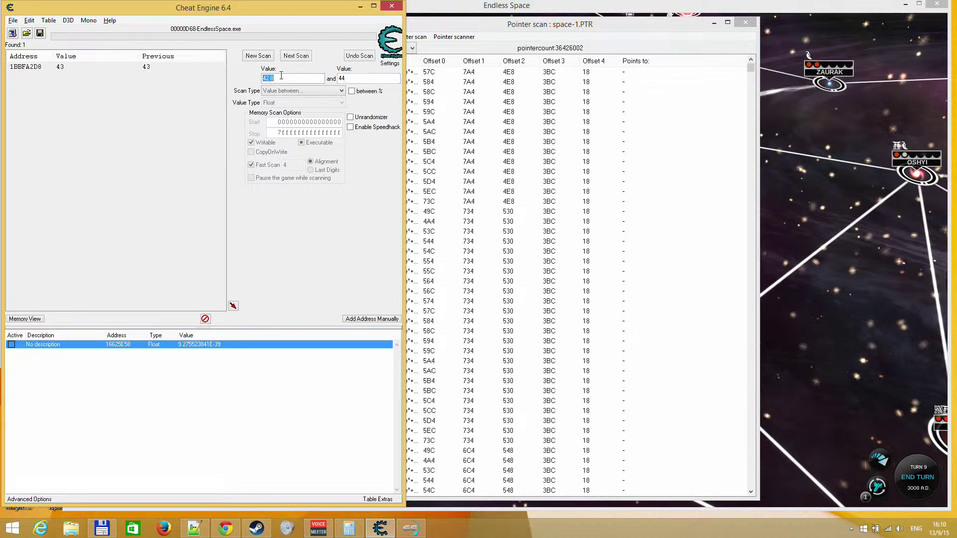
Add the found address to the address list and set its value to 13
double_click(159, 66)
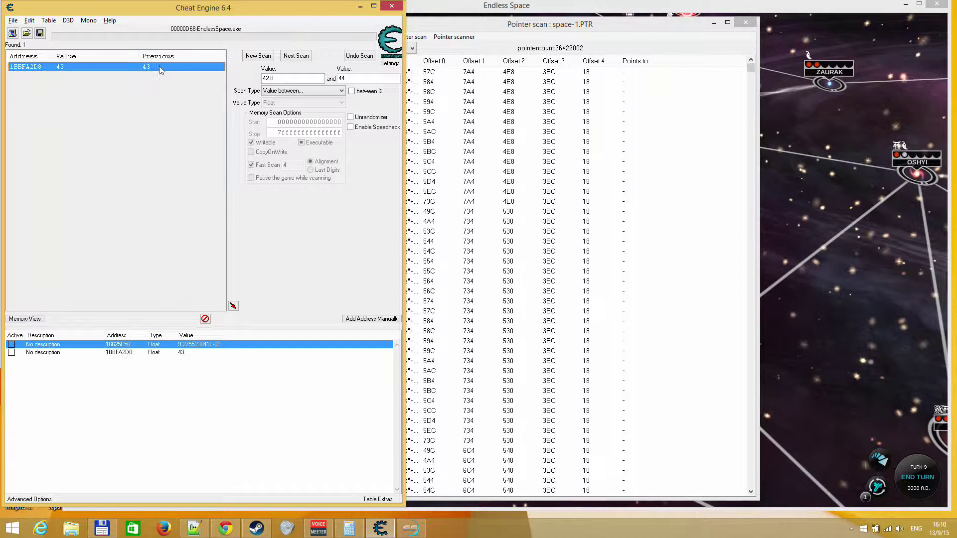
left_click(201, 353)
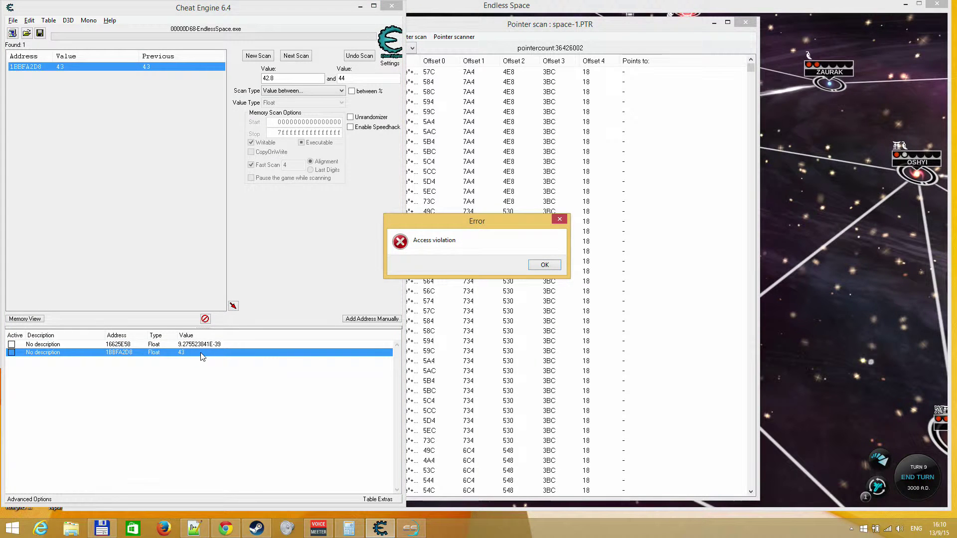
key("Return")
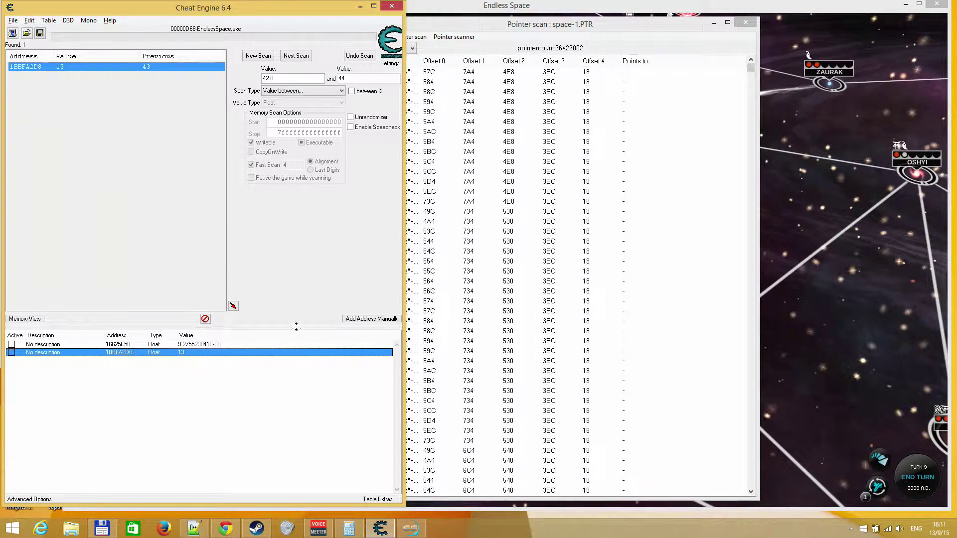
Switch to Endless Space and check the current research progress on the Research screen against the edited value
key("alt+Tab")
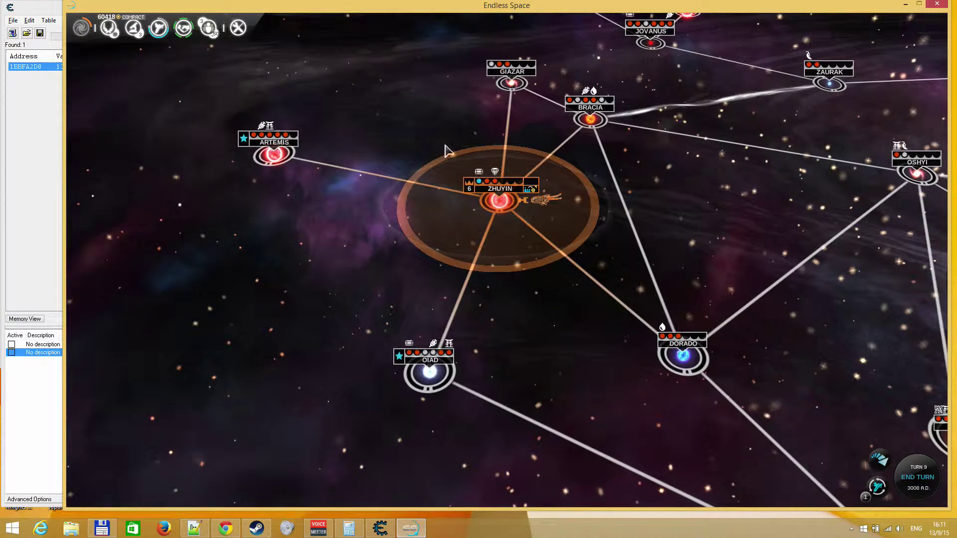
left_click(158, 28)
left_click(134, 28)
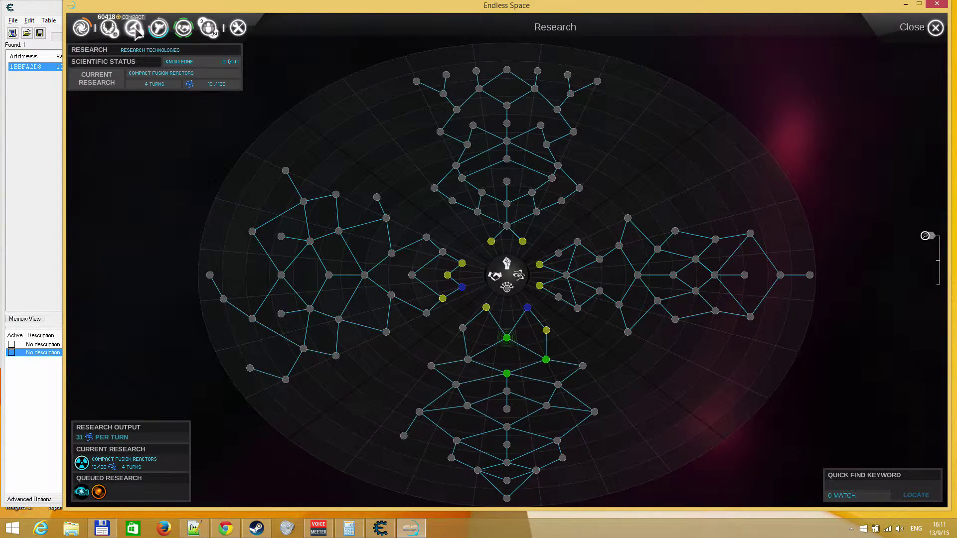
key("Escape")
Switch to Cheat Engine and copy the address 1BBFA2D8 from the new entry without changing the entry
key("alt+Tab")
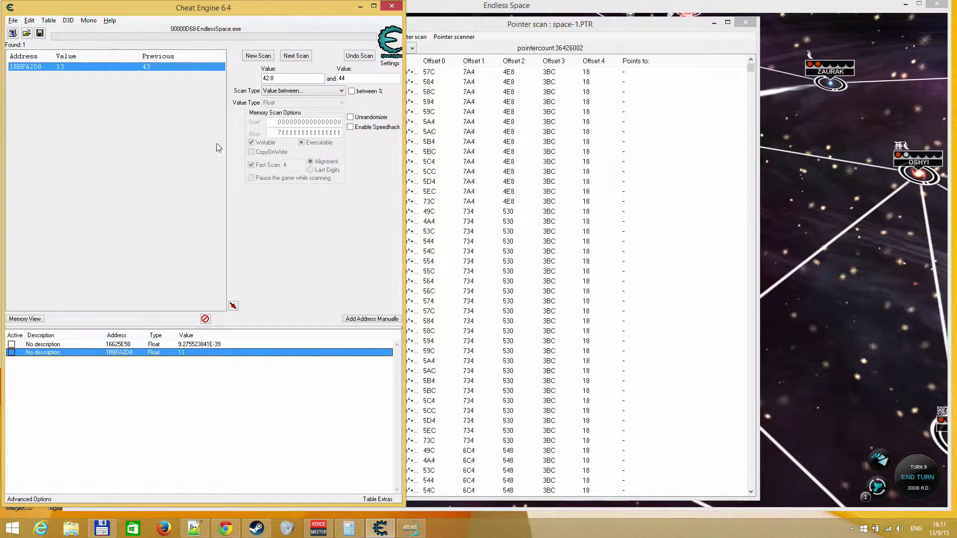
double_click(127, 354)
key("ctrl+c")
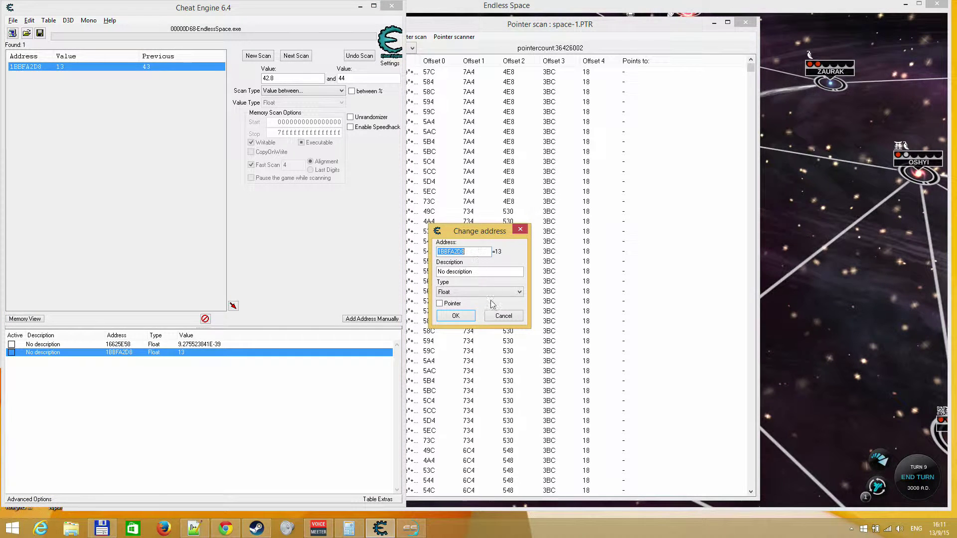
left_click(493, 317)
Set up a rescan of the pointer list for the copied address 1BBFA2D8
left_click(502, 167)
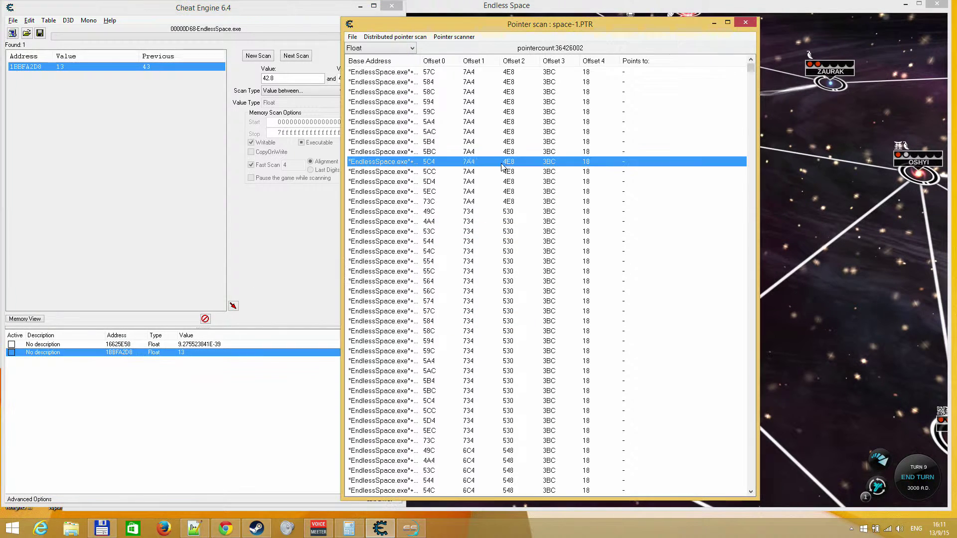
left_click(454, 36)
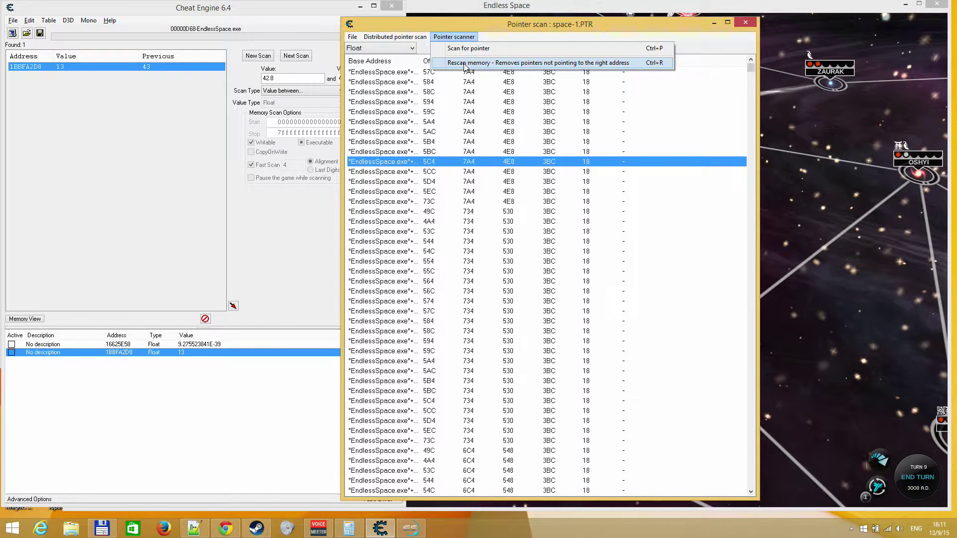
key("Left")
key("Right")
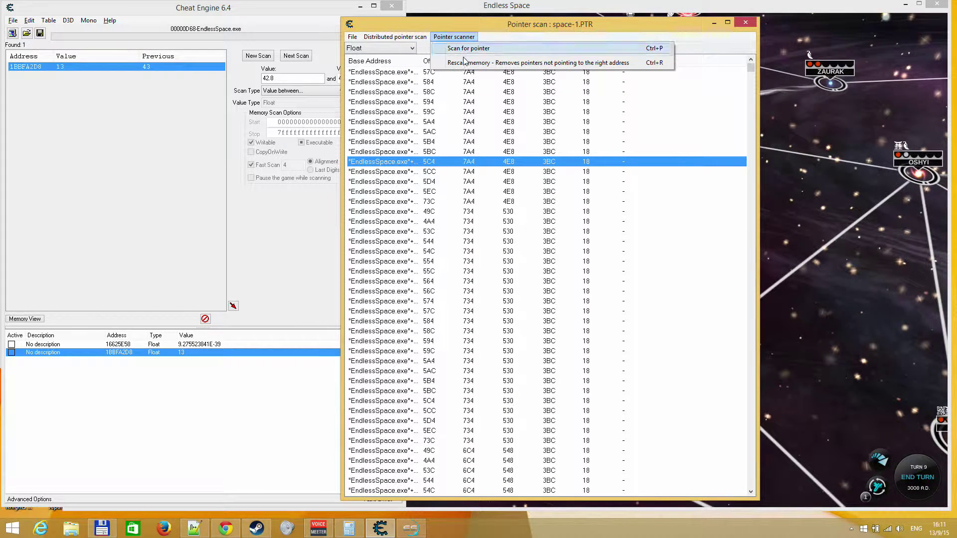
left_click(468, 62)
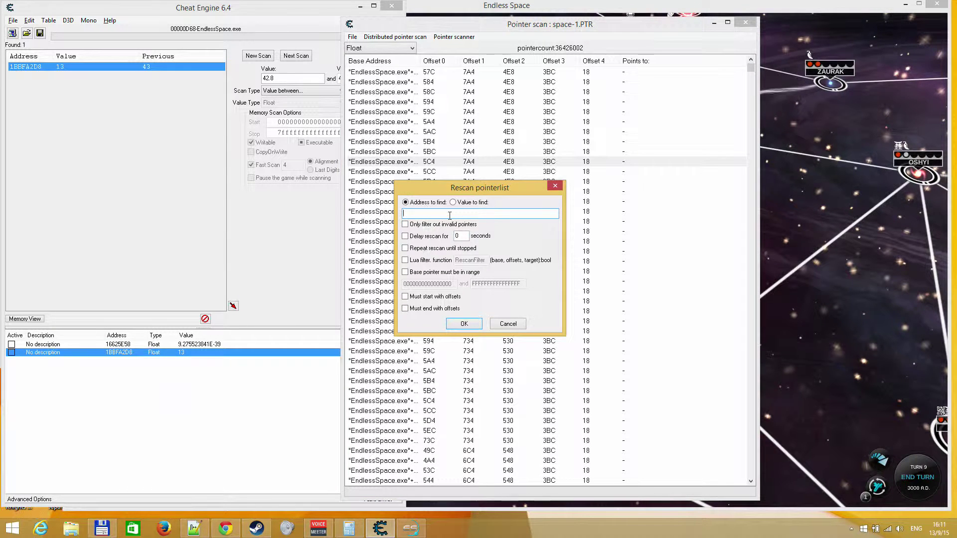
key("ctrl+v")
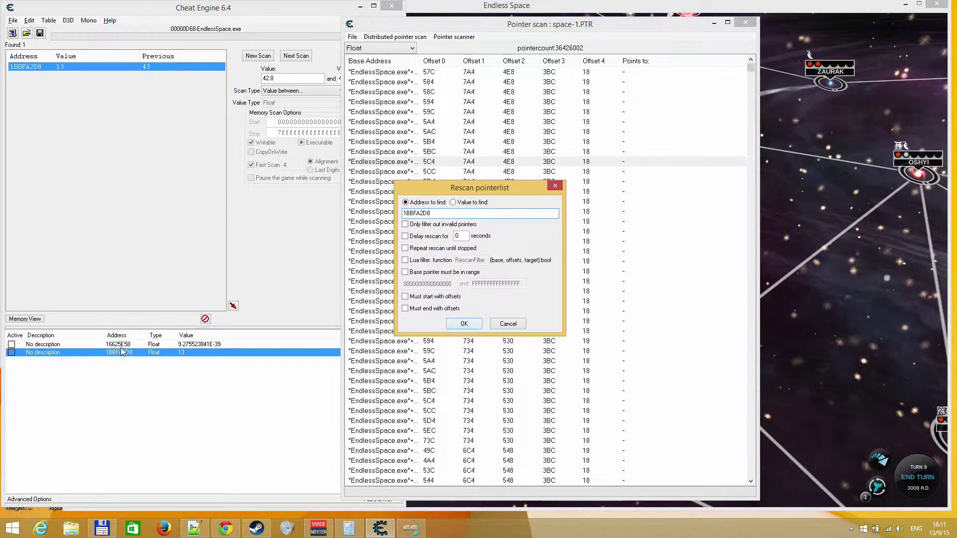
left_click(456, 327)
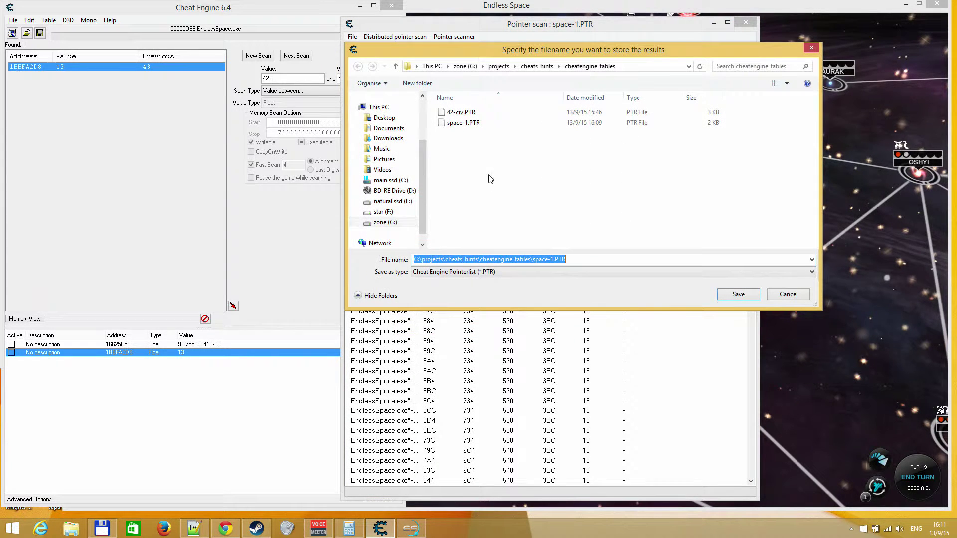
Store the rescan results as space-2.PTR in the cheatengine_tables folder
left_click(554, 258)
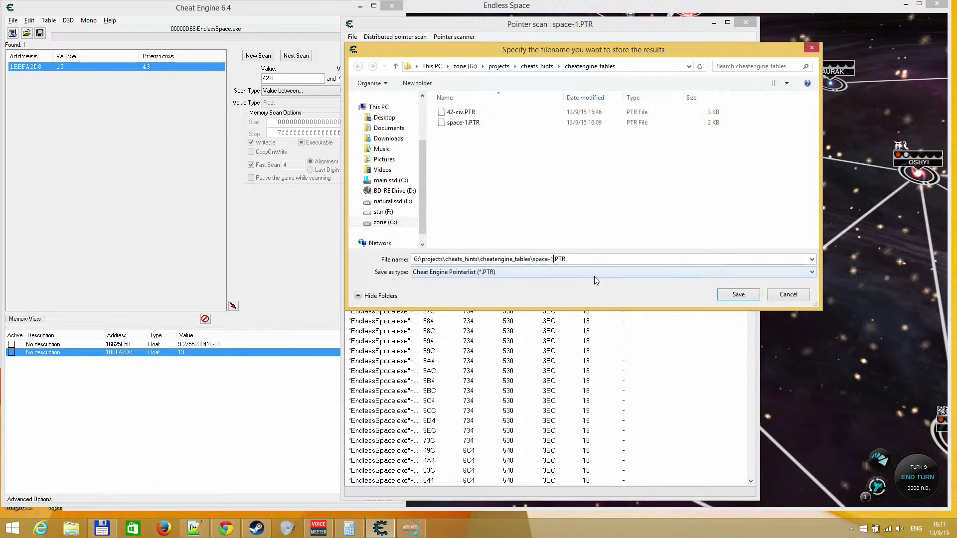
key("BackSpace")
type("2")
key("Return")
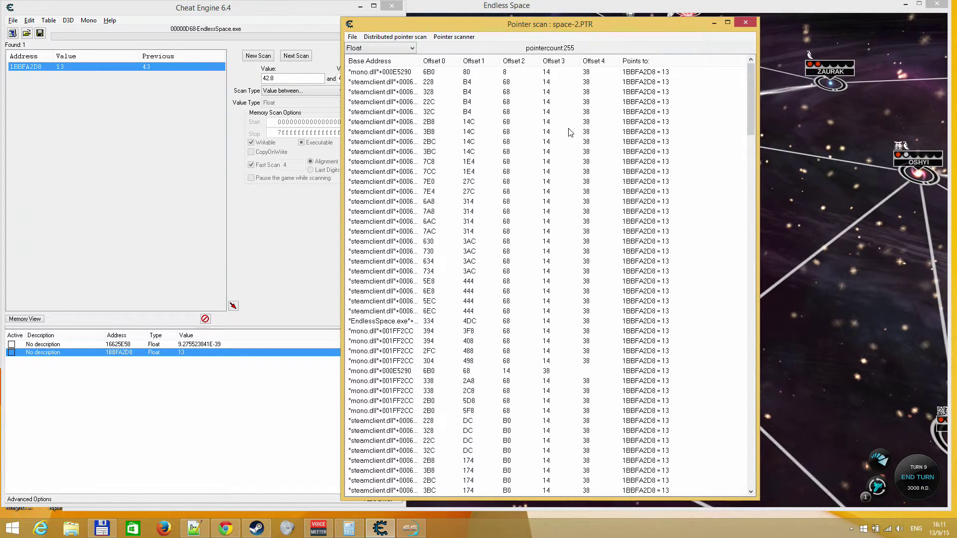
Look through the remaining pointers in the space-2.PTR results and the addresses they point to
left_click(608, 111)
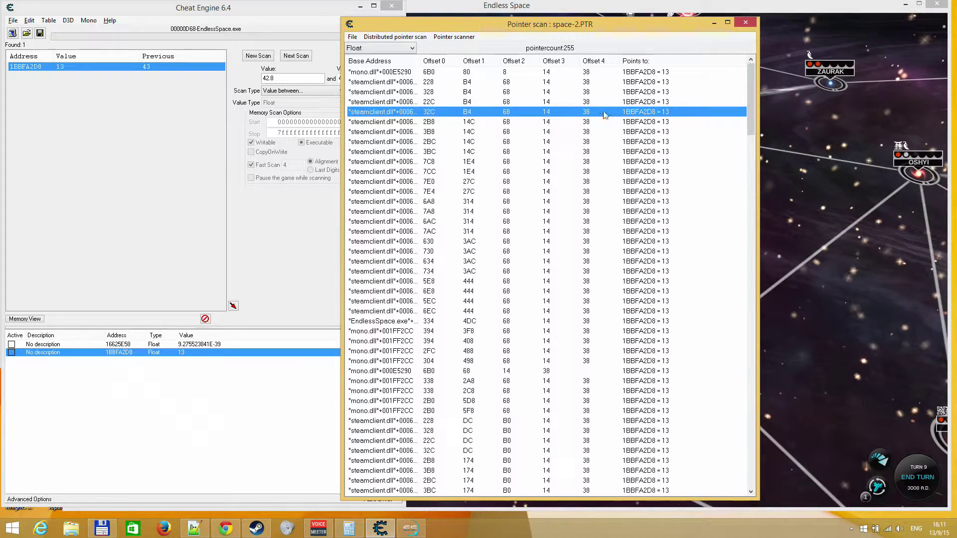
left_click_drag(751, 99, 748, 334)
left_click_drag(748, 224, 752, 38)
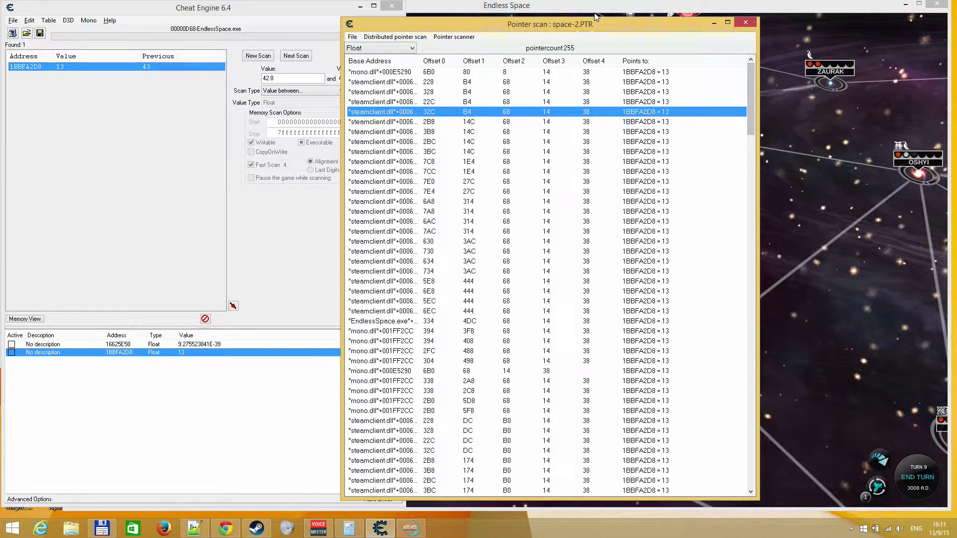
Switch to Endless Space and load the save "SOPHONS - Turn 5 pointer scan c 1"
left_click(548, 6)
key("Escape")
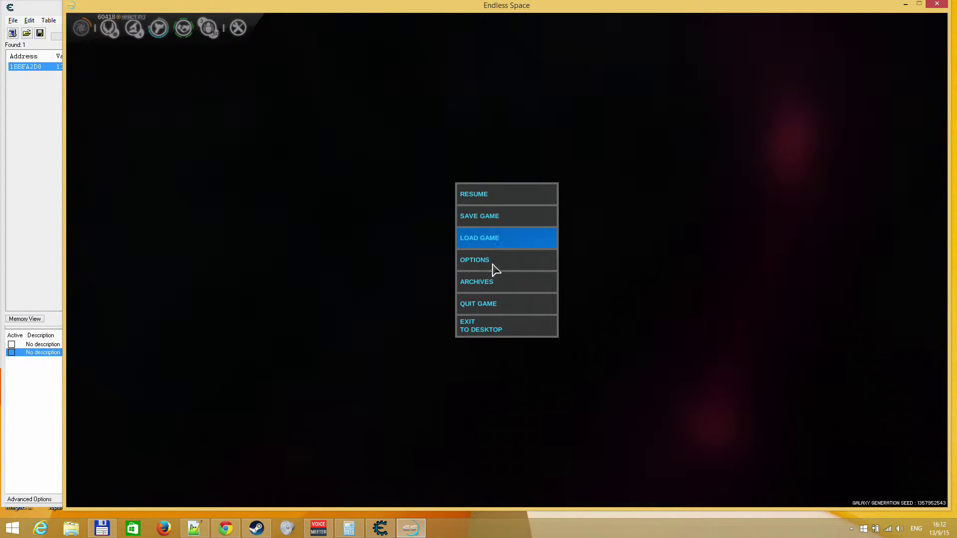
left_click(504, 242)
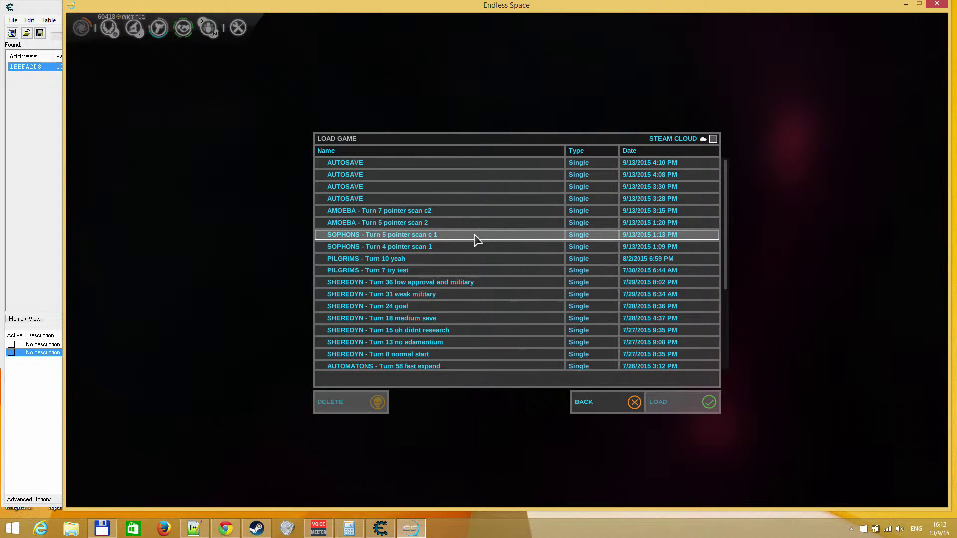
left_click(476, 239)
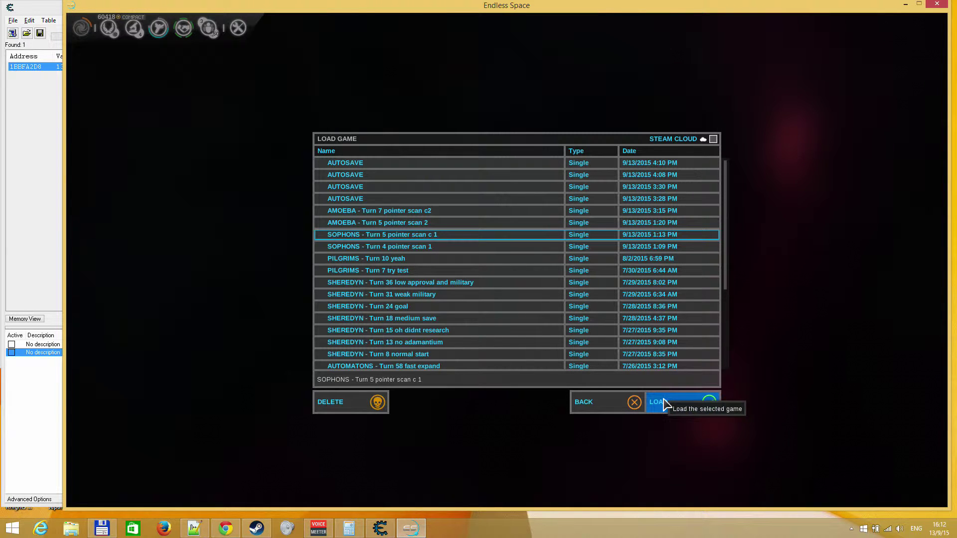
left_click(664, 403)
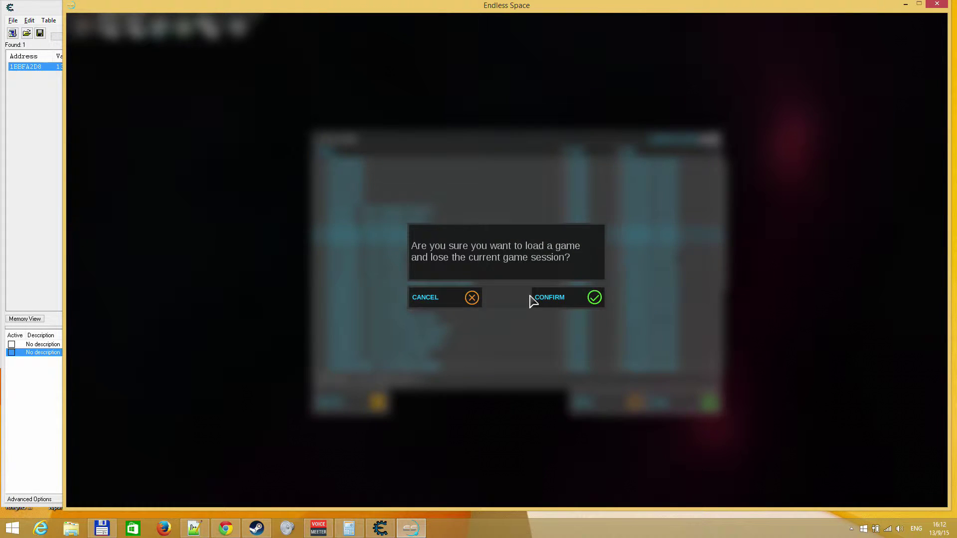
left_click(531, 298)
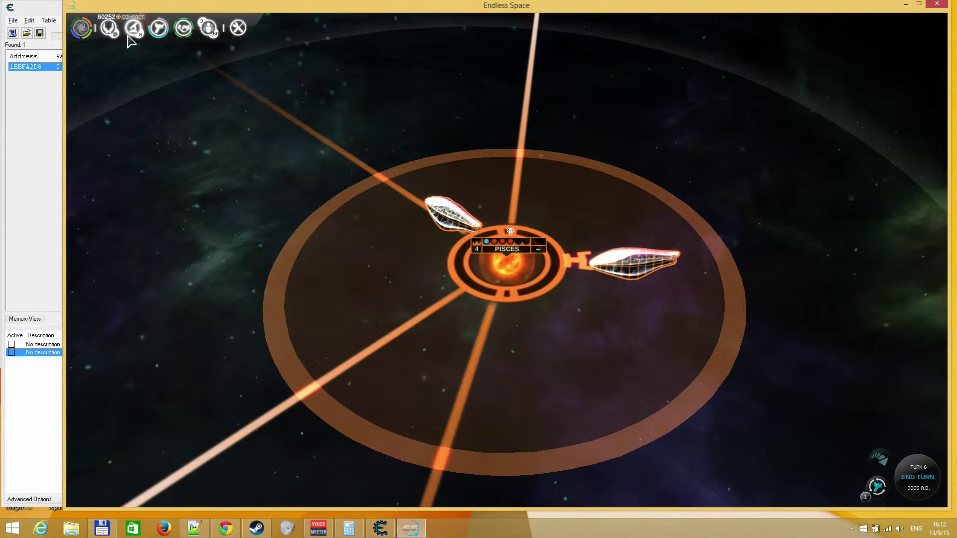
Check the loaded game's current research progress and compare it with the pointer values in Cheat Engine's space-2.PTR list
mouse_move(136, 36)
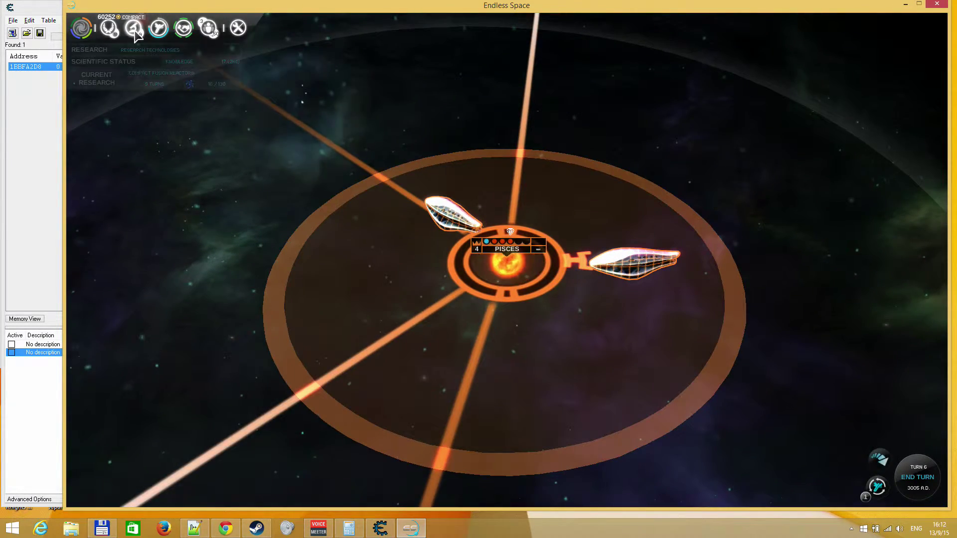
key("alt+Tab")
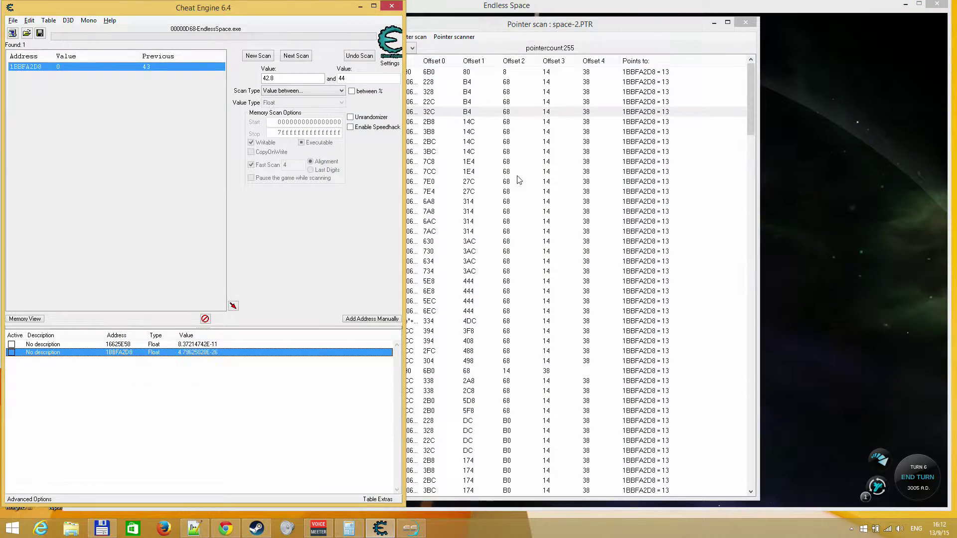
right_click(517, 176)
left_click(548, 182)
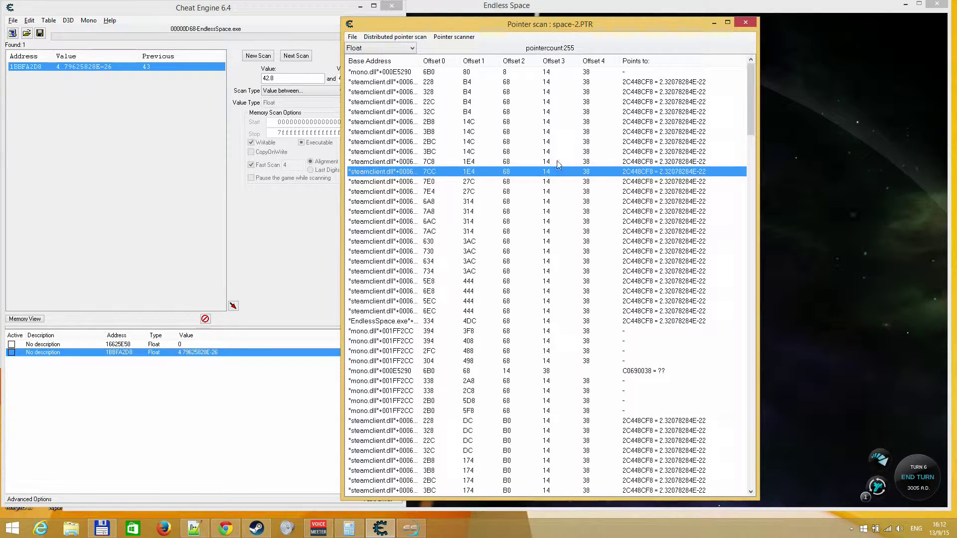
scroll(557, 165, "down", 20)
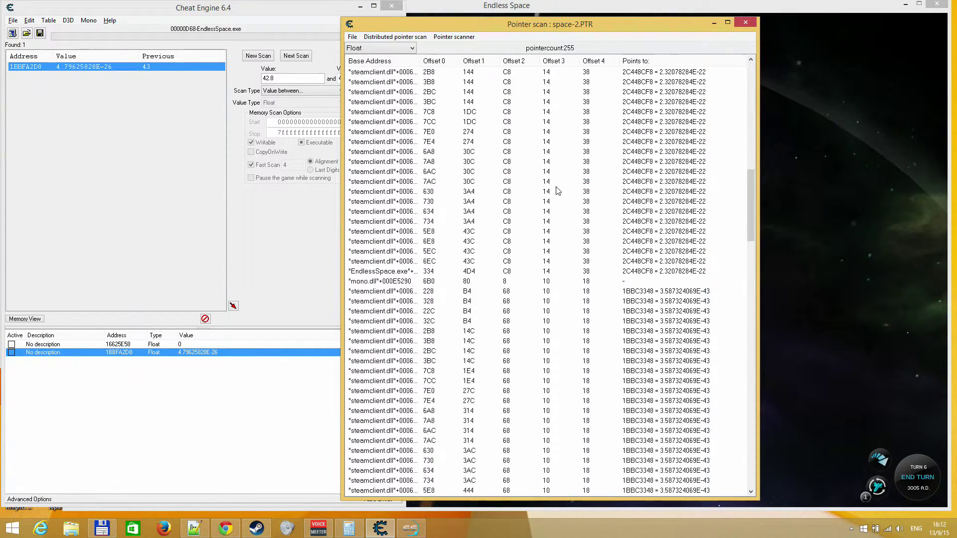
scroll(557, 191, "down", 20)
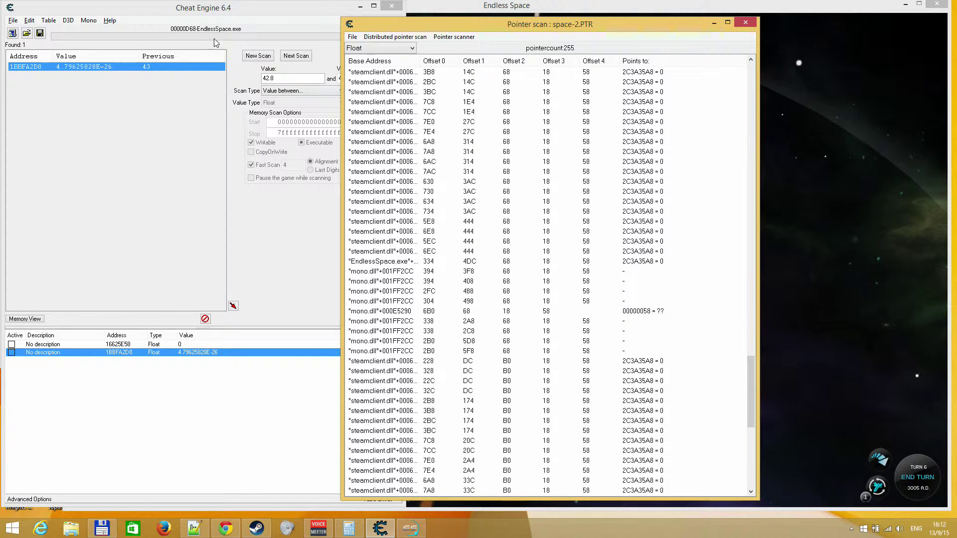
Clear the previous scan and reopen the EndlessSpace.exe process for a new scan
left_click(255, 56)
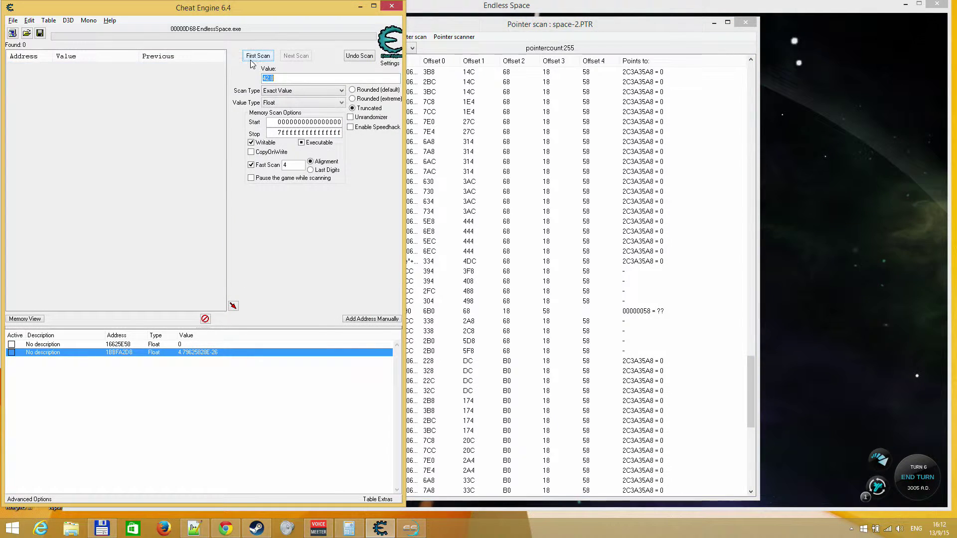
left_click(12, 34)
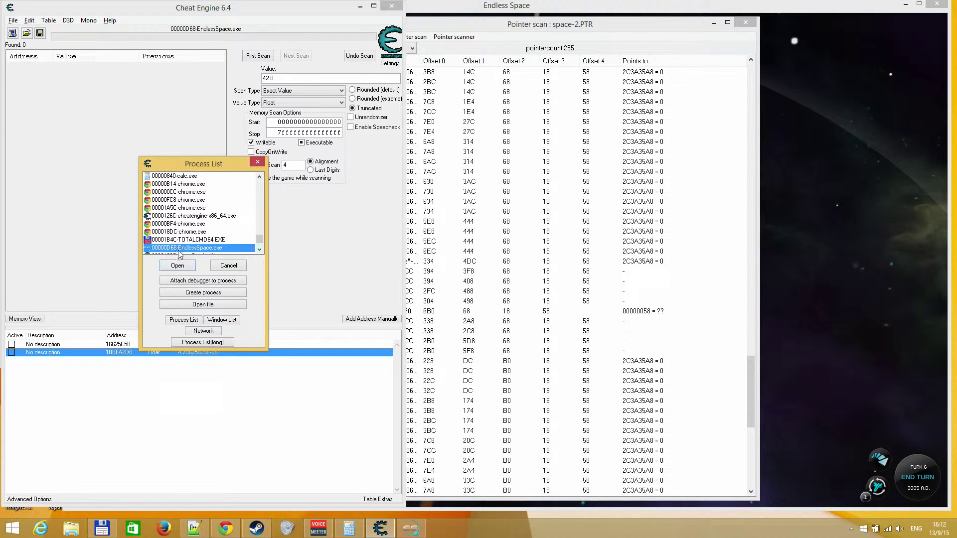
left_click(177, 266)
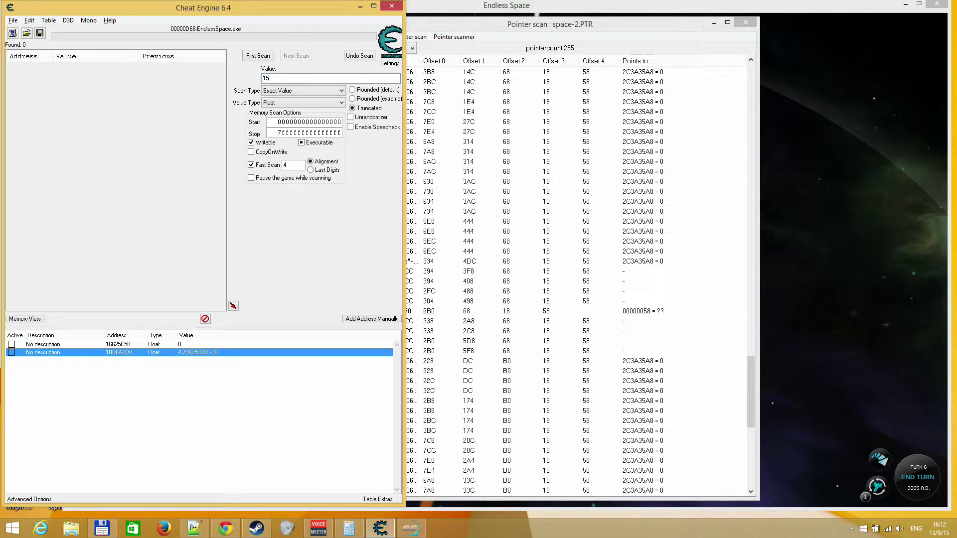
Run a first scan for float values between 15.8 and 17.1
key("Tab")
key("Down")
key("Down")
key("Down")
left_click(349, 78)
type("1")
key("Return")
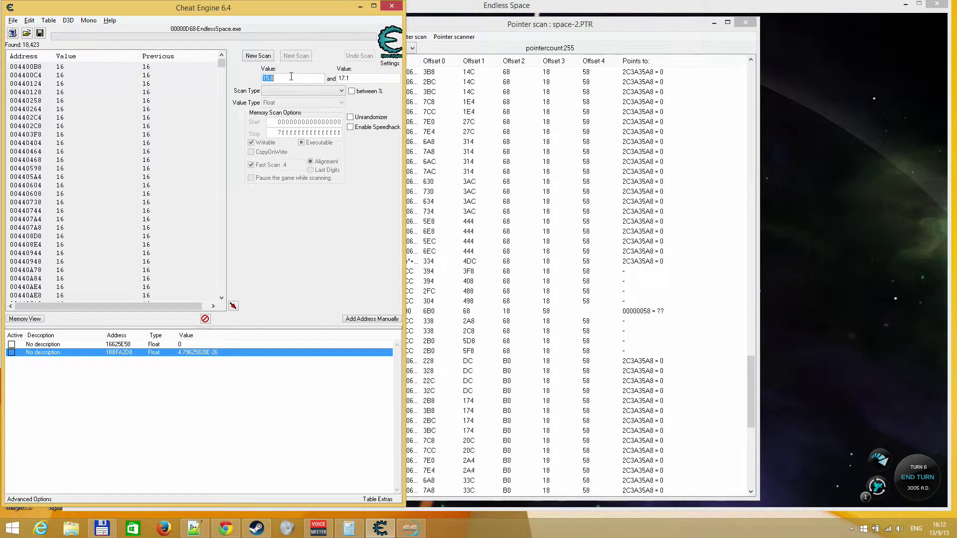
Switch to Endless Space, end the turn and check the new research progress
left_click(809, 168)
left_click(917, 477)
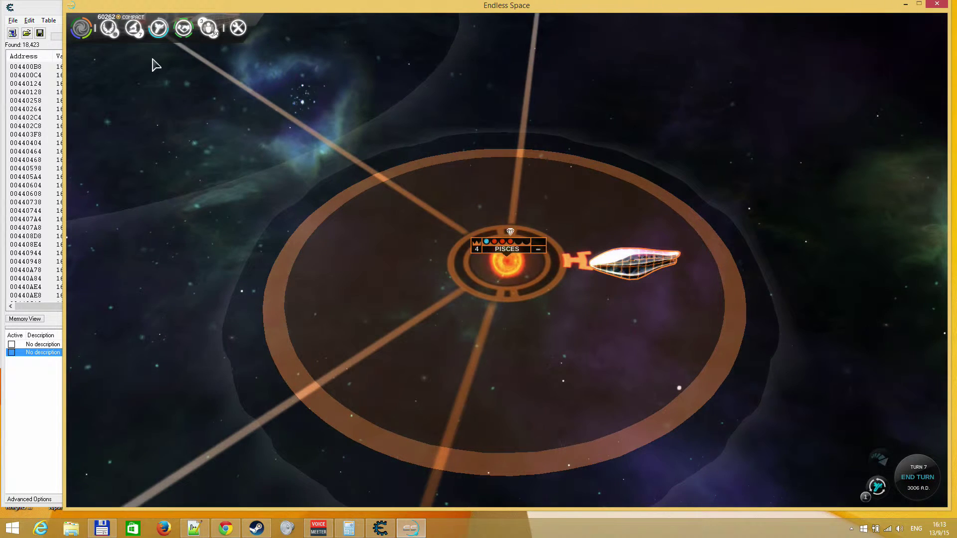
mouse_move(138, 34)
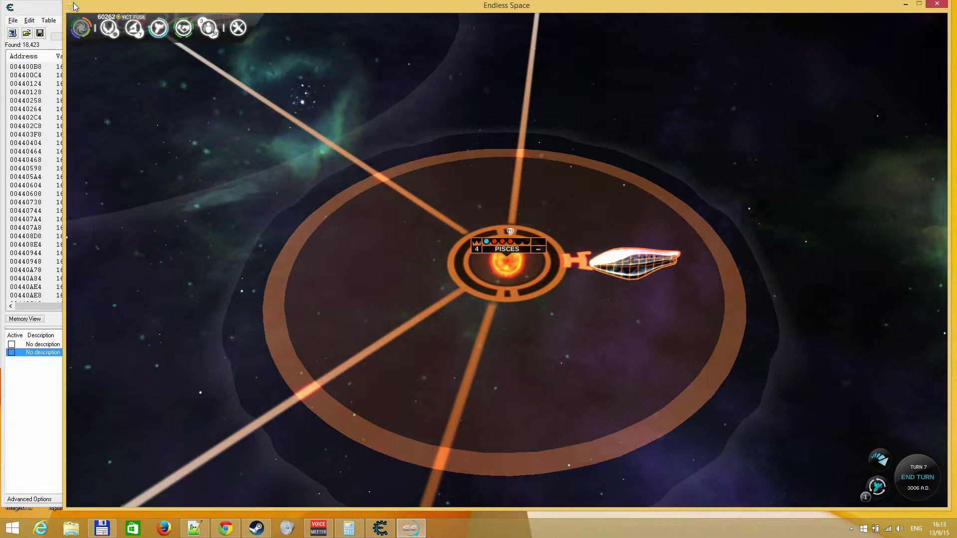
Switch to Cheat Engine and narrow the found addresses to increased values, then to values that stay unchanged
left_click(48, 14)
key("F2")
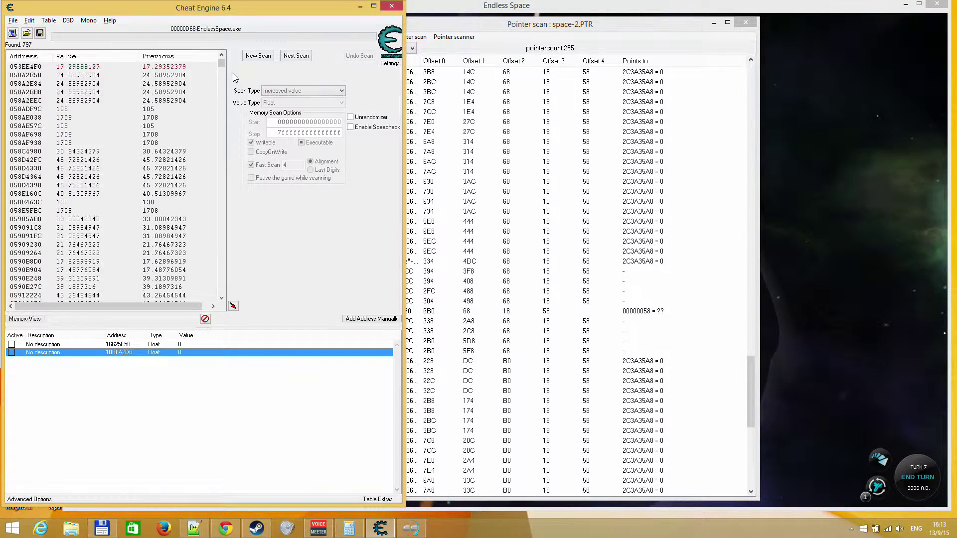
key("F3")
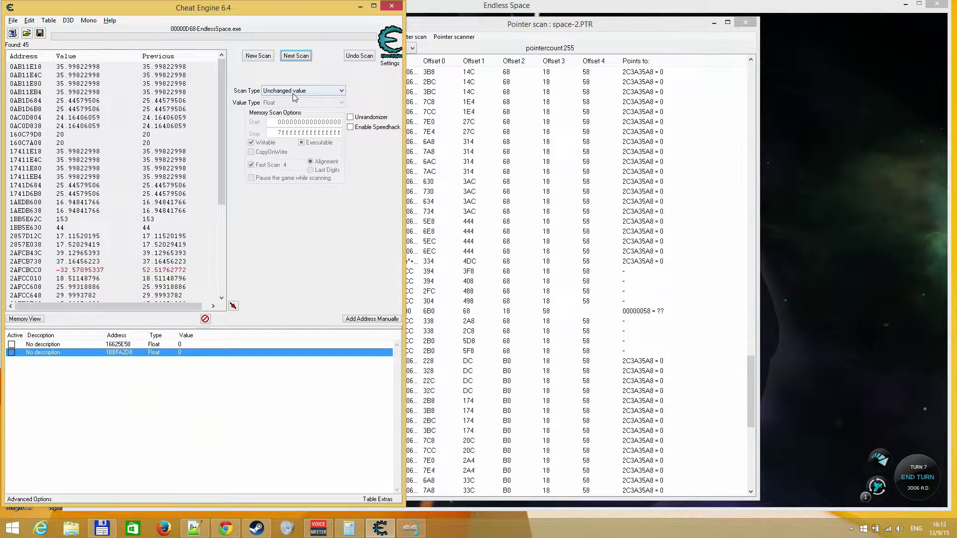
Narrow the remaining addresses to values between 39.8 and 41.1
left_click(299, 90)
left_click(287, 121)
double_click(291, 79)
type("39.8")
key("Tab")
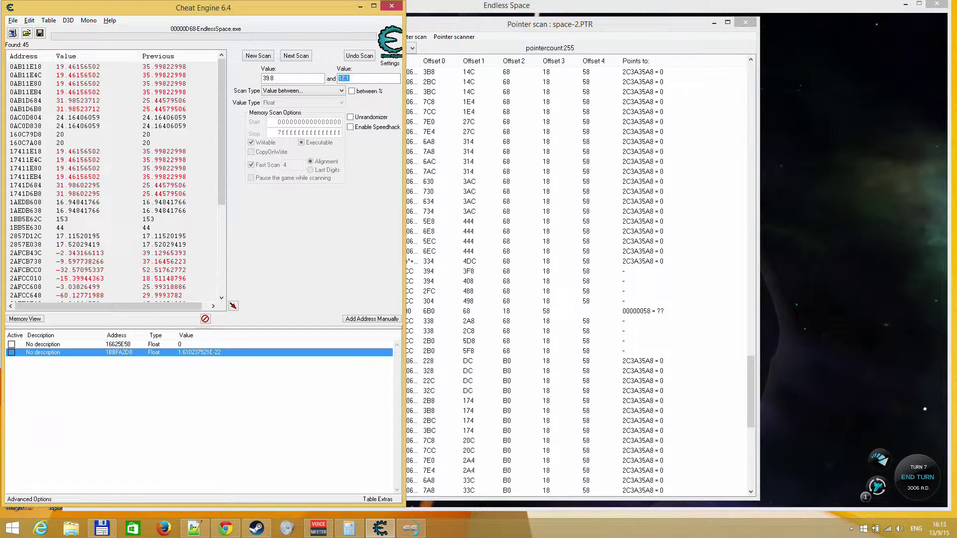
type("41.1")
key("Return")
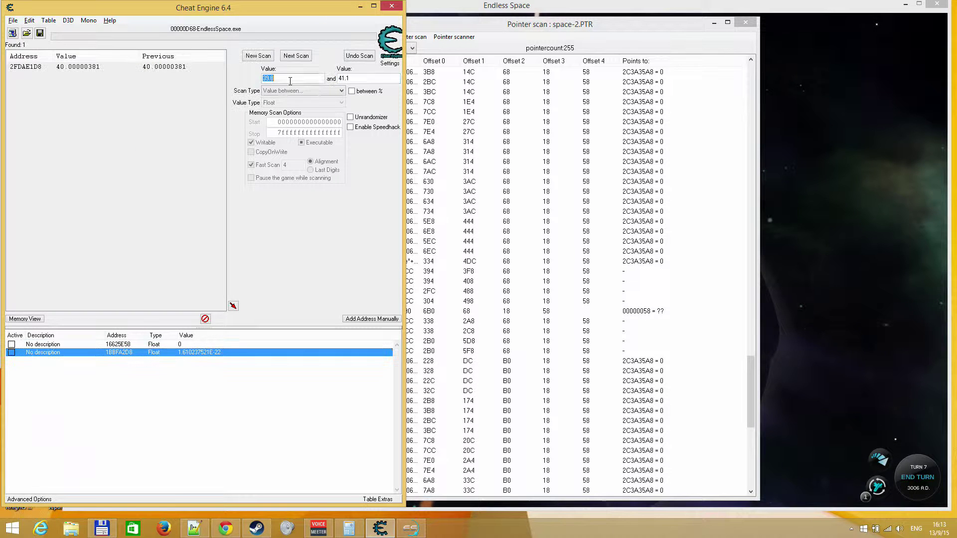
Add the found address to the address list and copy its address 2FDAE1D8 without changing the entry
double_click(105, 68)
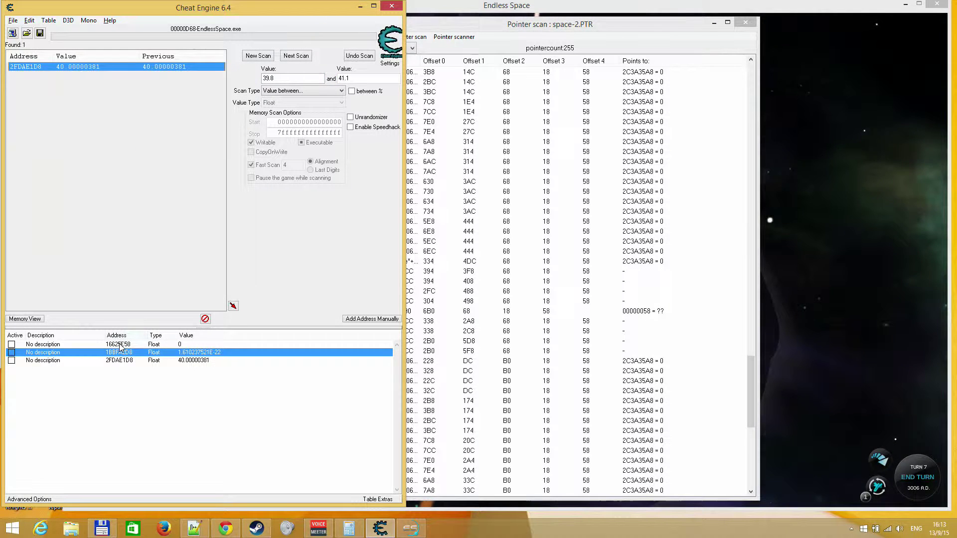
double_click(126, 362)
key("ctrl+c")
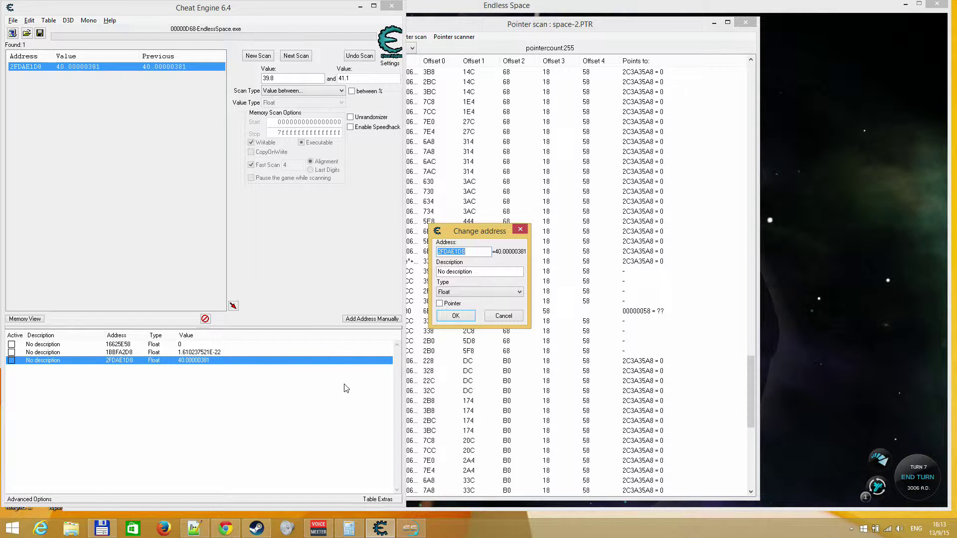
left_click(503, 316)
Rescan the space-2.PTR pointer list for the address 2FDAE1D8
left_click(469, 161)
left_click(453, 37)
left_click(466, 63)
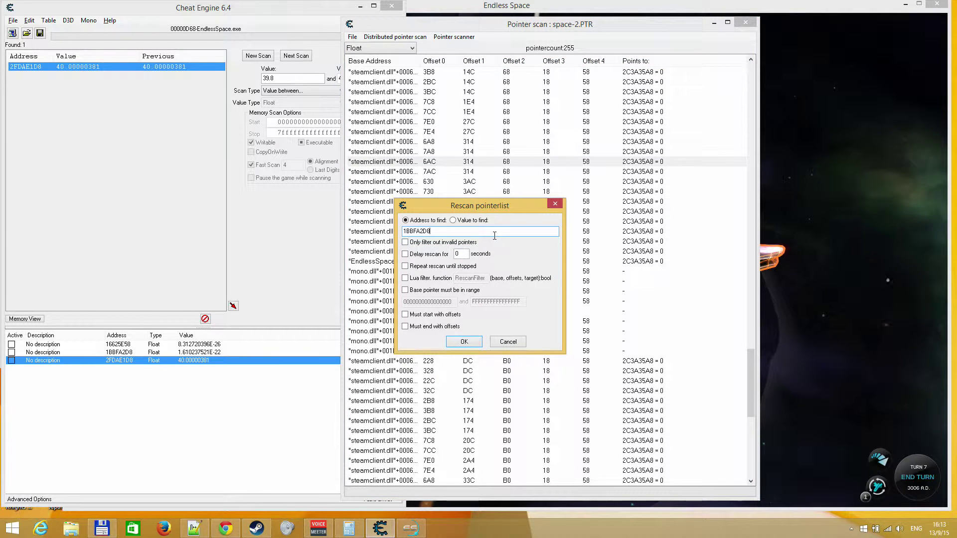
key("ctrl+v")
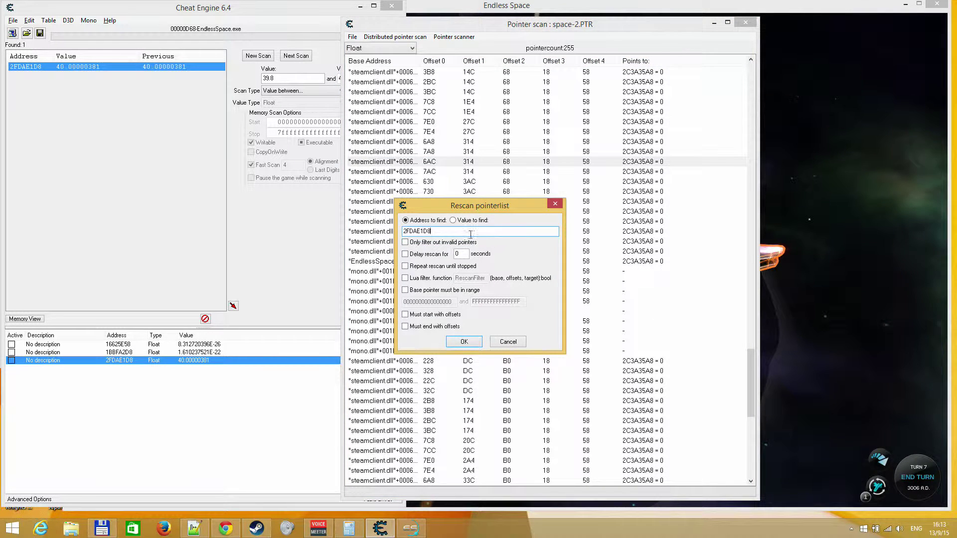
left_click(465, 345)
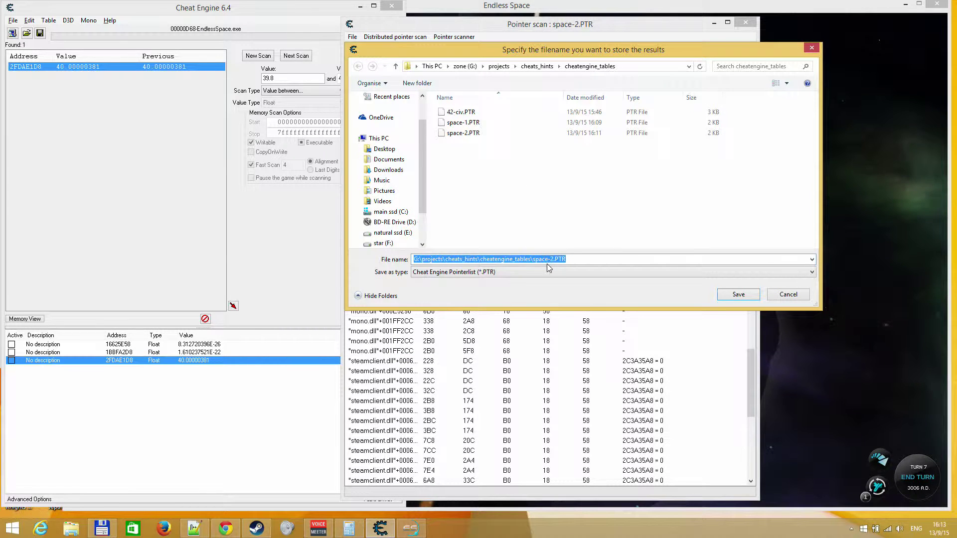
Store the rescan results as space-3.PTR and resync the module list of the pointer scan
left_click(555, 260)
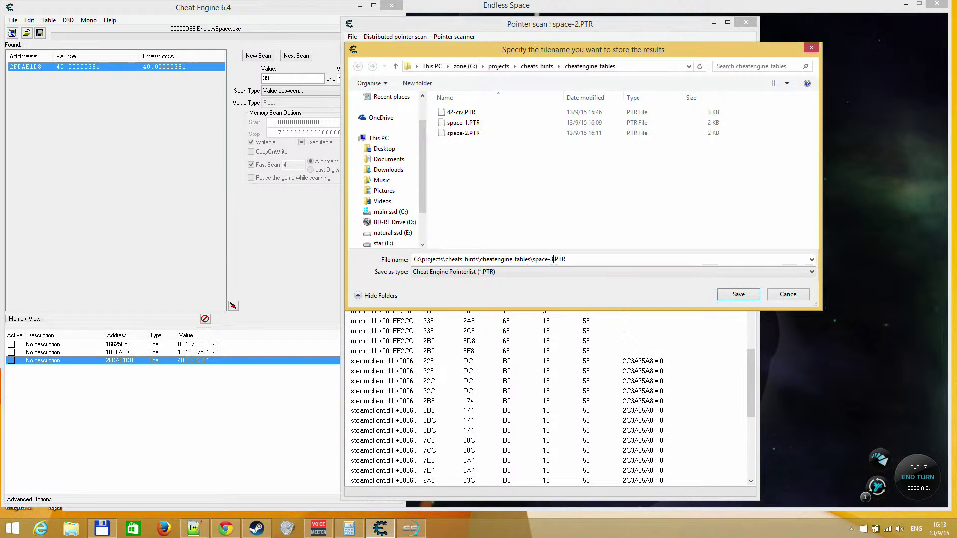
key("BackSpace")
type("3")
key("Return")
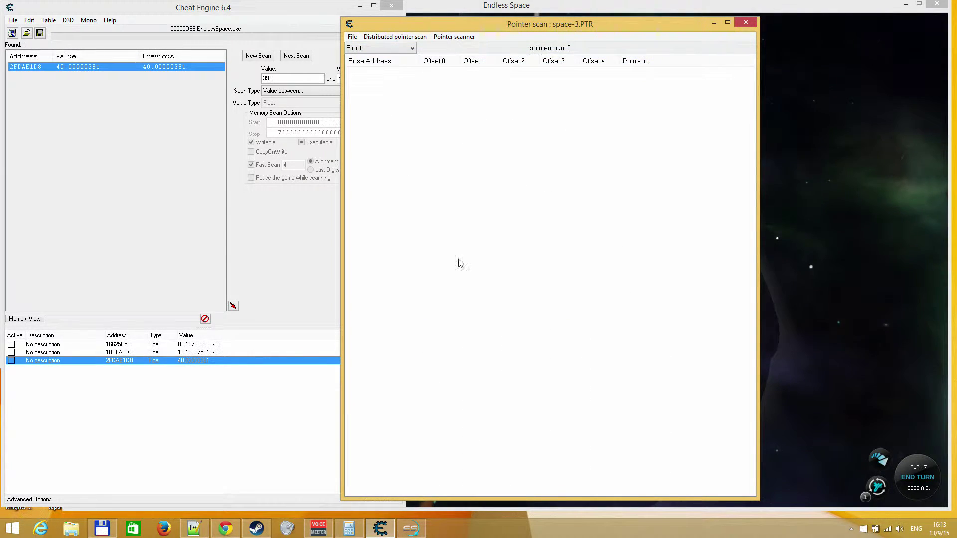
right_click(502, 178)
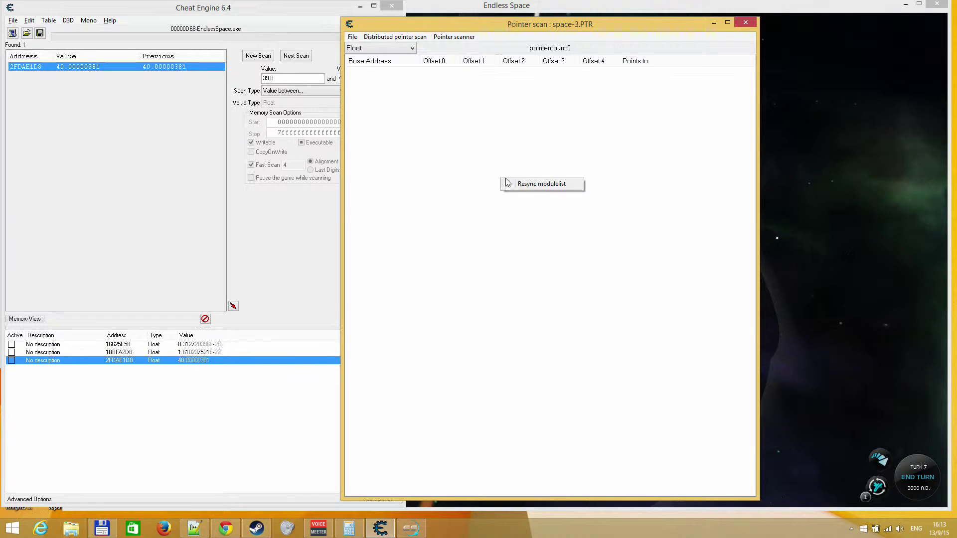
left_click(538, 189)
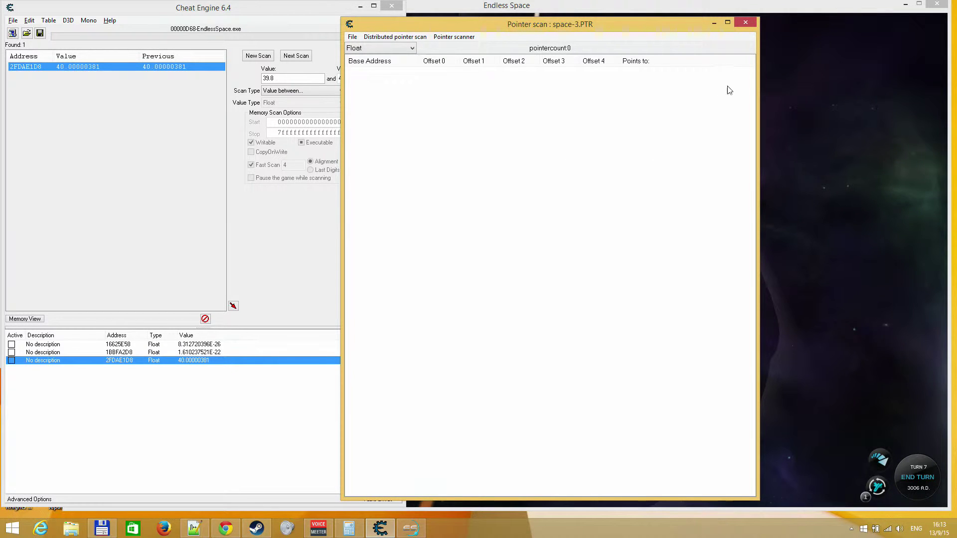
Switch to Endless Space, quit the game to the desktop and close the space-3.PTR pointer scan window
left_click(796, 89)
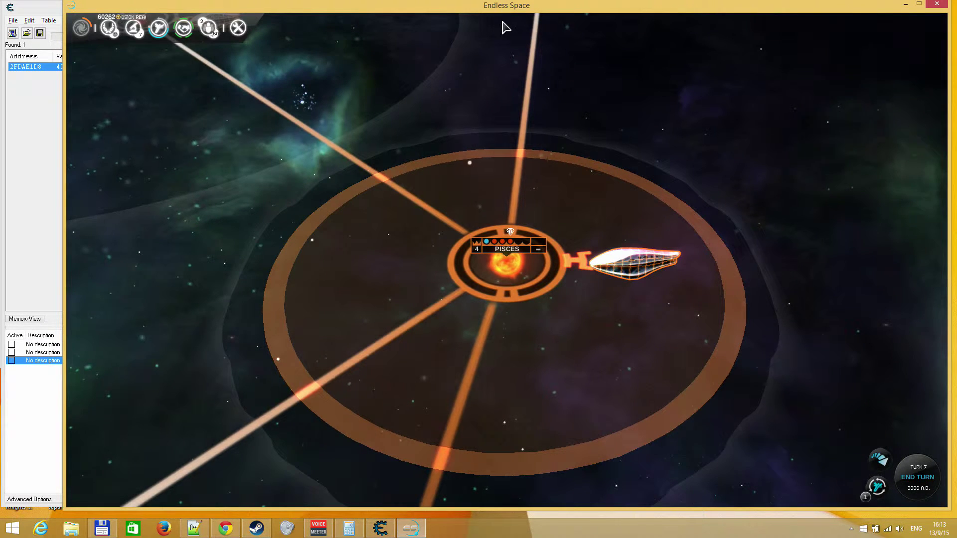
key("Escape")
left_click(496, 330)
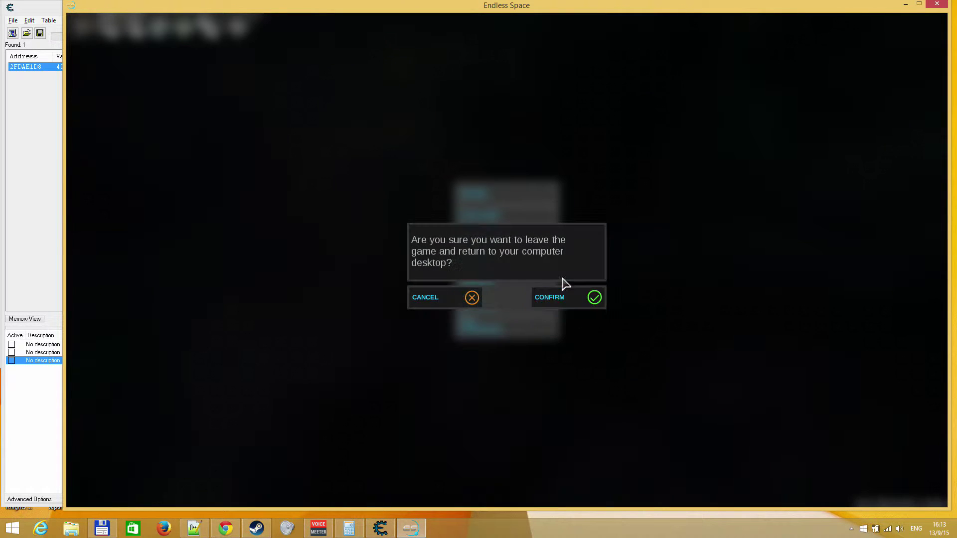
left_click(550, 297)
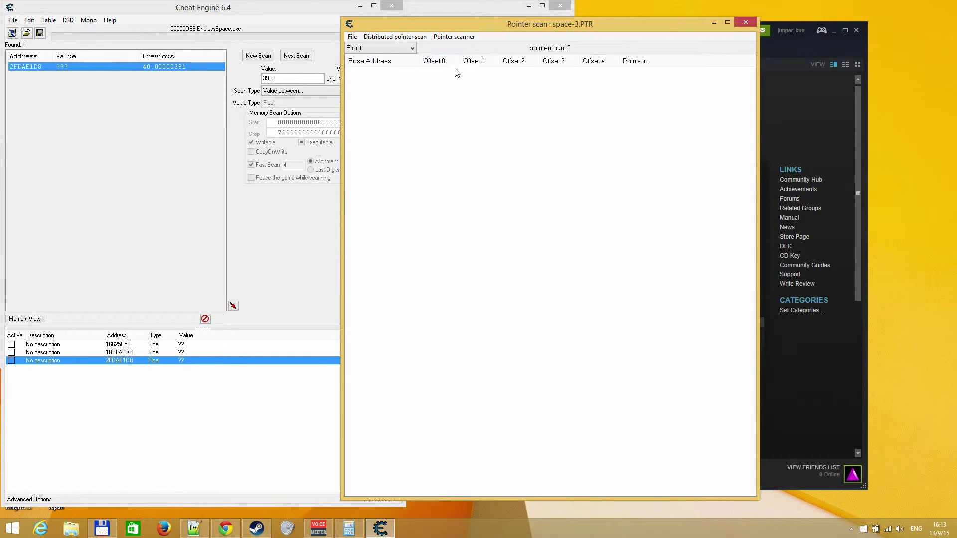
left_click(745, 22)
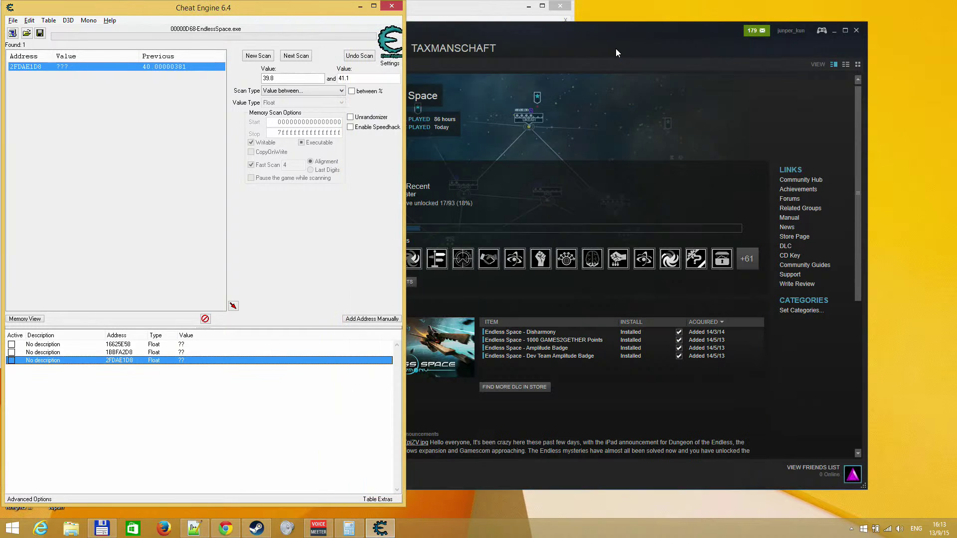
Switch to Steam and launch Sid Meier's Civilization V in its DirectX 10 & 11 version
left_click(599, 49)
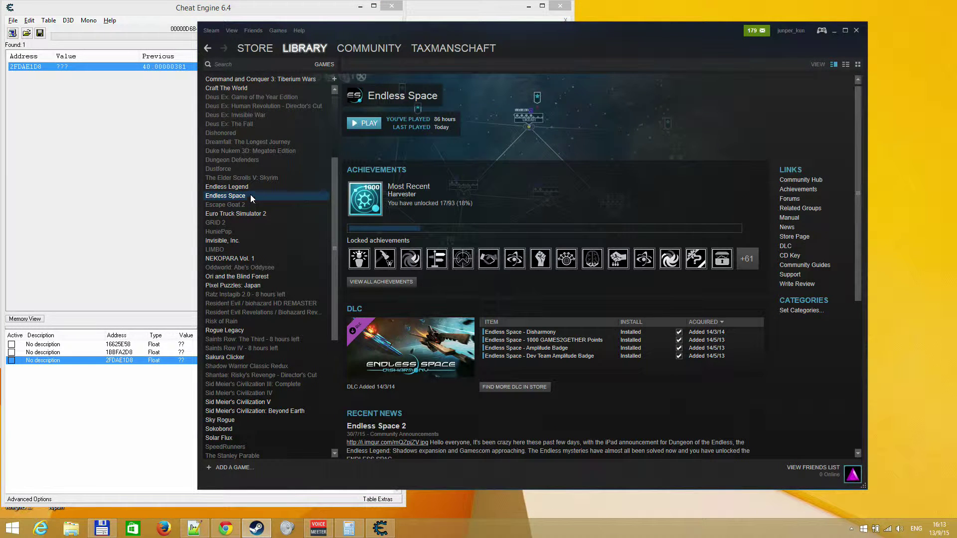
left_click(270, 401)
left_click(367, 123)
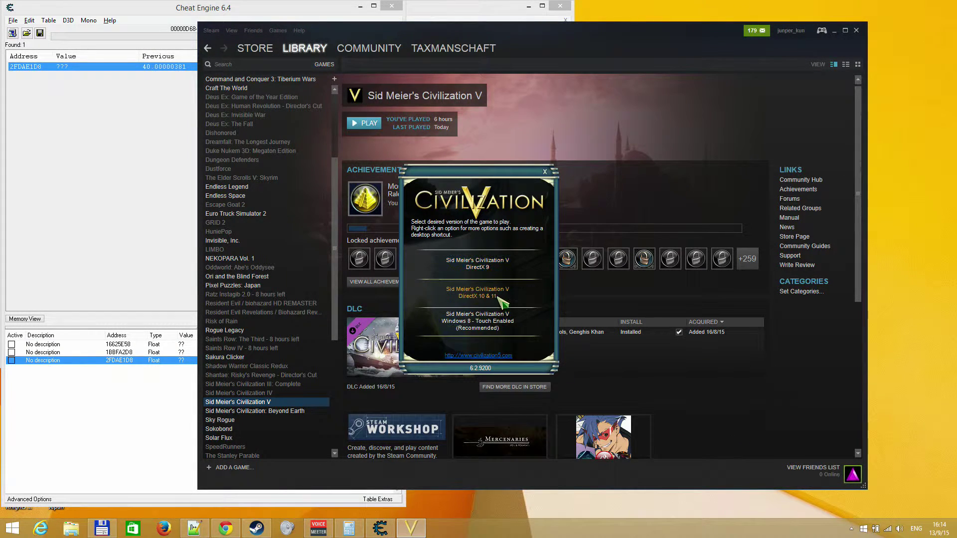
left_click(500, 299)
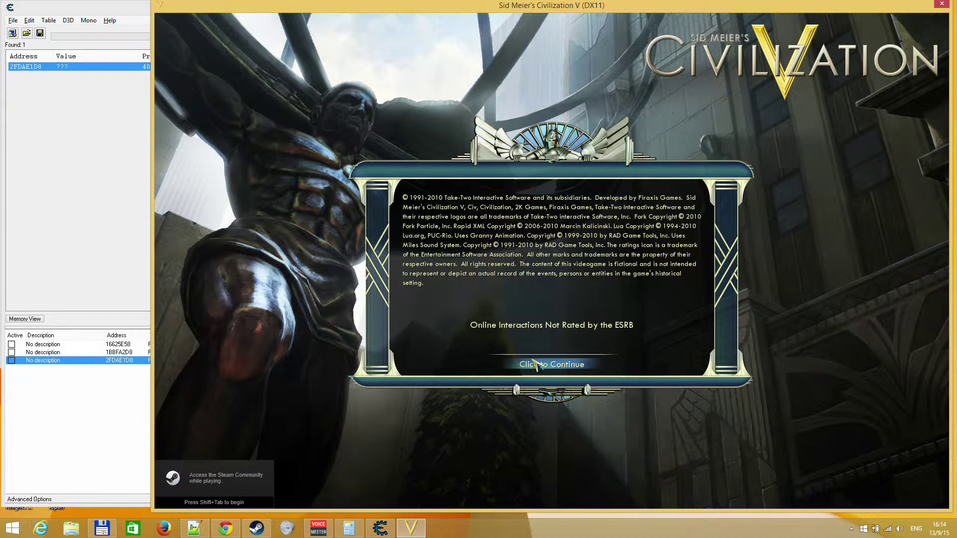
Load the single-player save Catherine_point scan 1 and check the research progress of Pottery
left_click(523, 425)
left_click(554, 196)
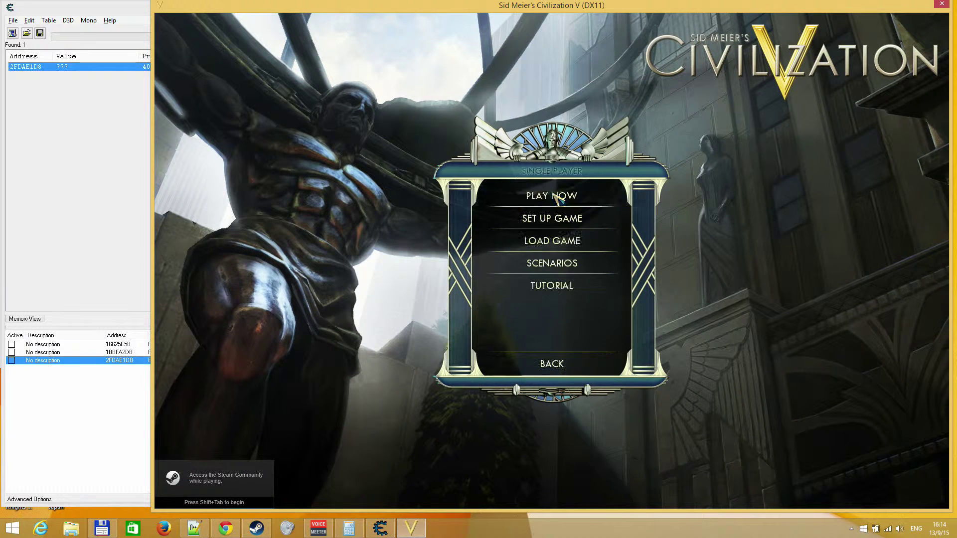
left_click(568, 244)
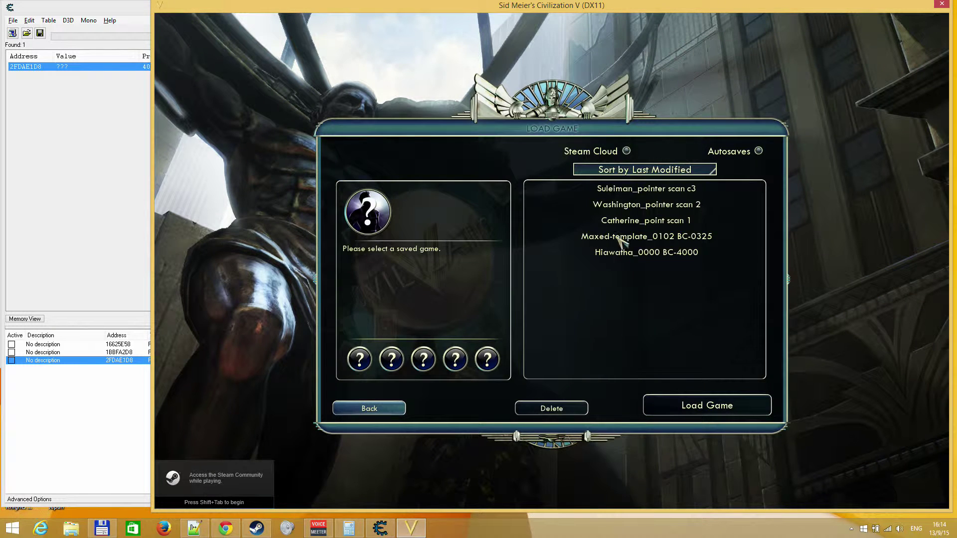
left_click(647, 225)
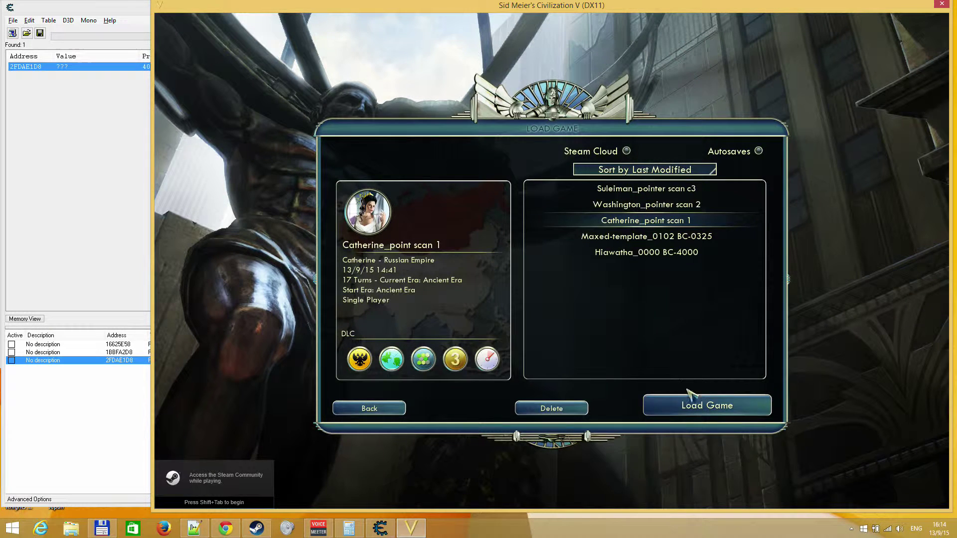
left_click(695, 402)
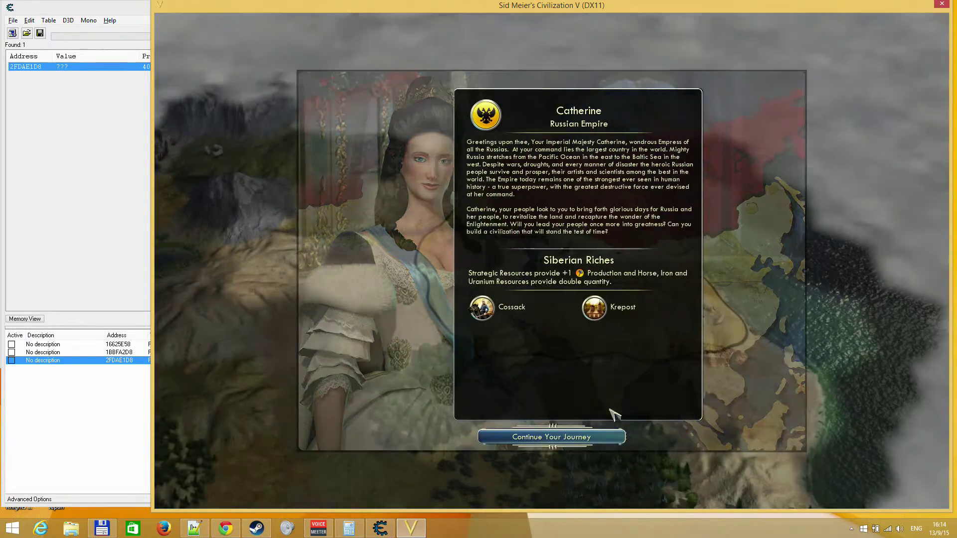
left_click(565, 436)
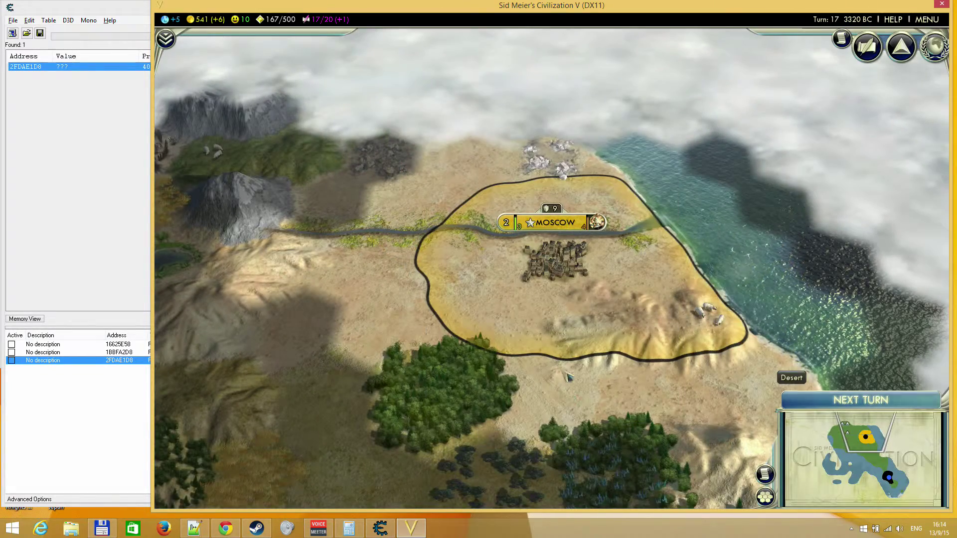
left_click(165, 39)
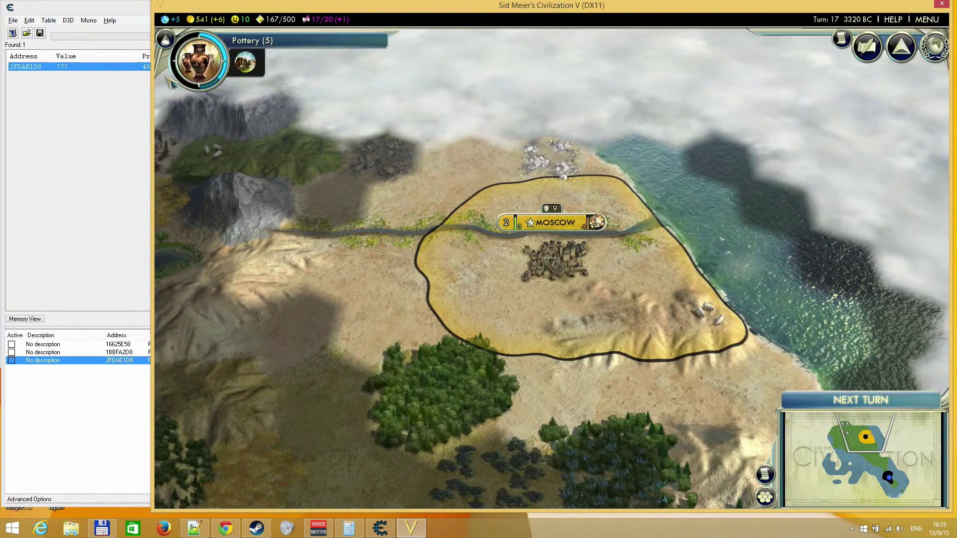
mouse_move(199, 62)
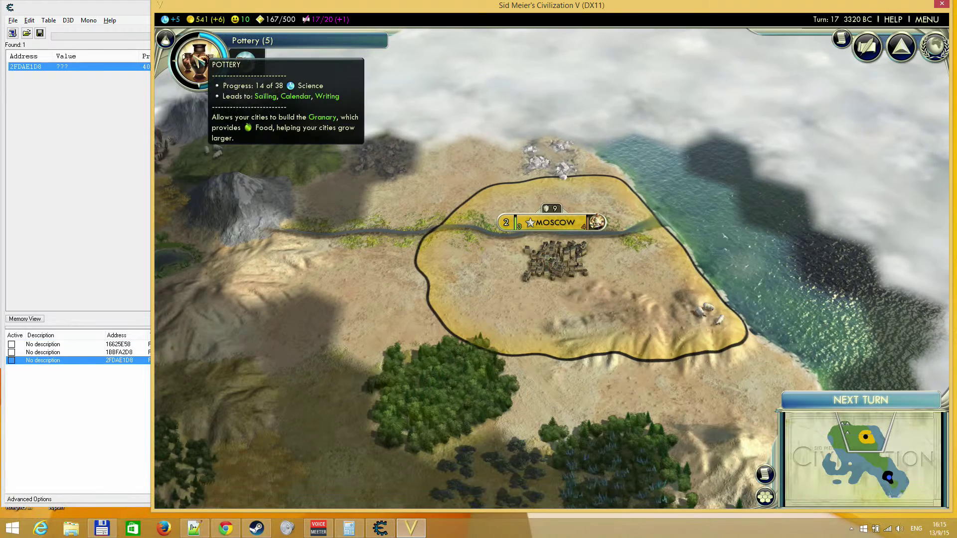
Switch to Cheat Engine and open the CivilizationV_DX11.exe process without keeping the current address list
left_click(118, 19)
left_click(12, 33)
left_click(180, 240)
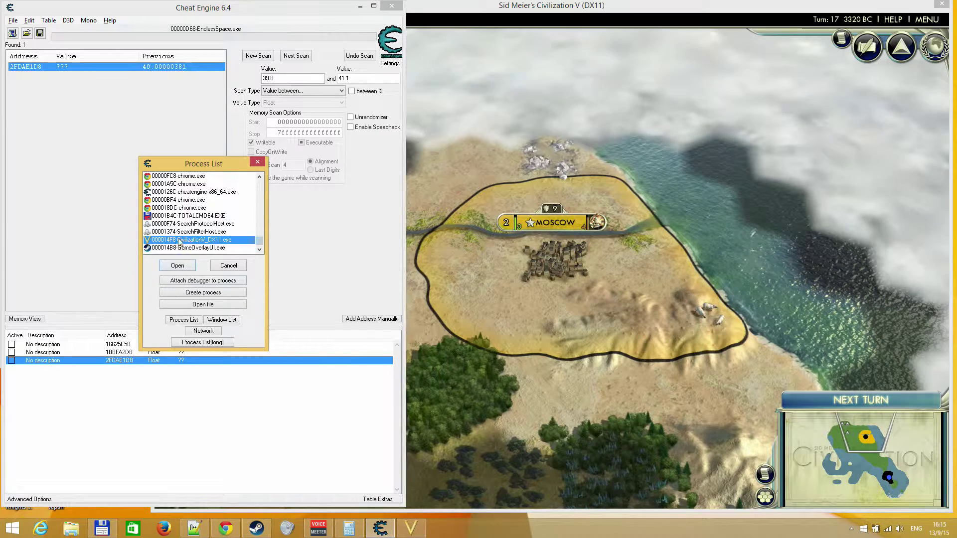
left_click(178, 266)
left_click(545, 263)
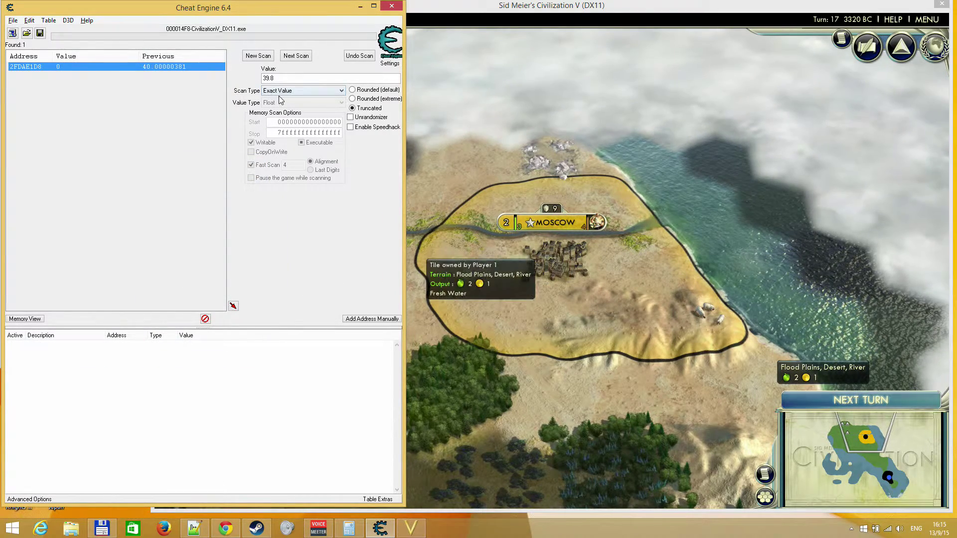
Reset the scan for a new search and set the value type to 4 Bytes
left_click(261, 57)
left_click(282, 103)
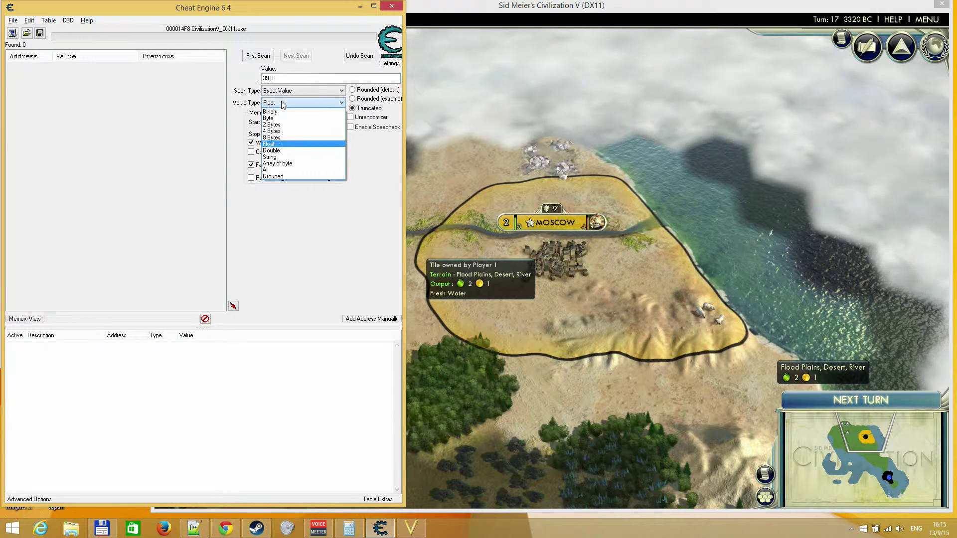
left_click(282, 131)
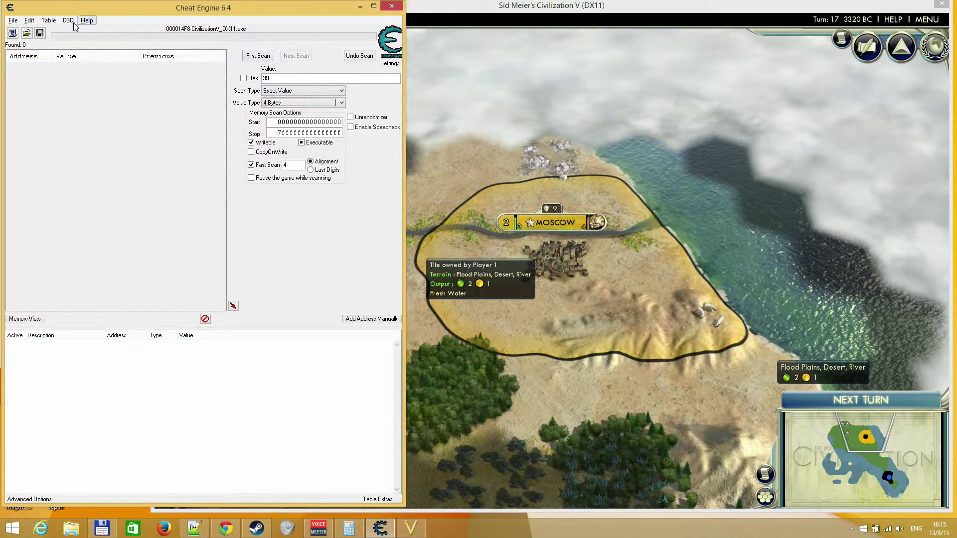
Open the cheat table Civ5.CT without saving the unsaved changes
left_click(25, 35)
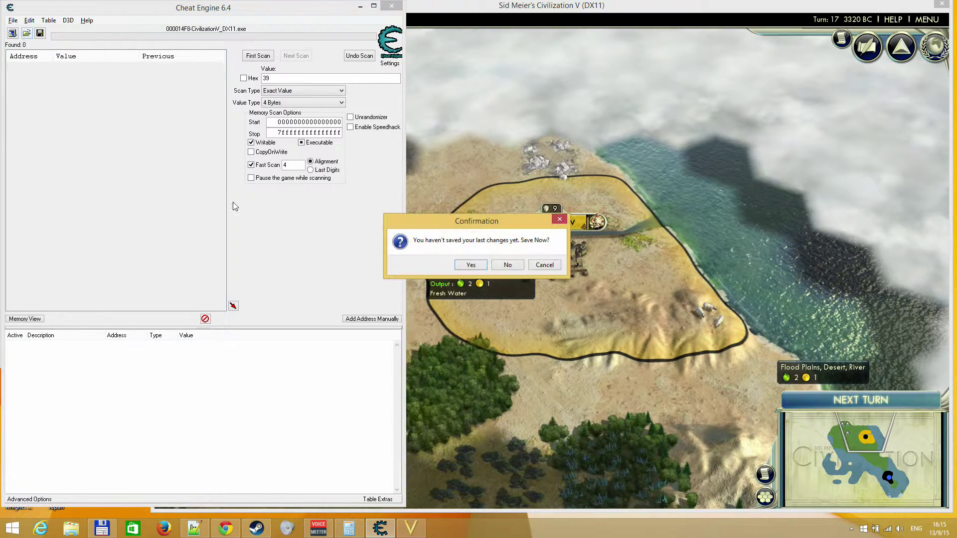
left_click(507, 265)
left_click(119, 96)
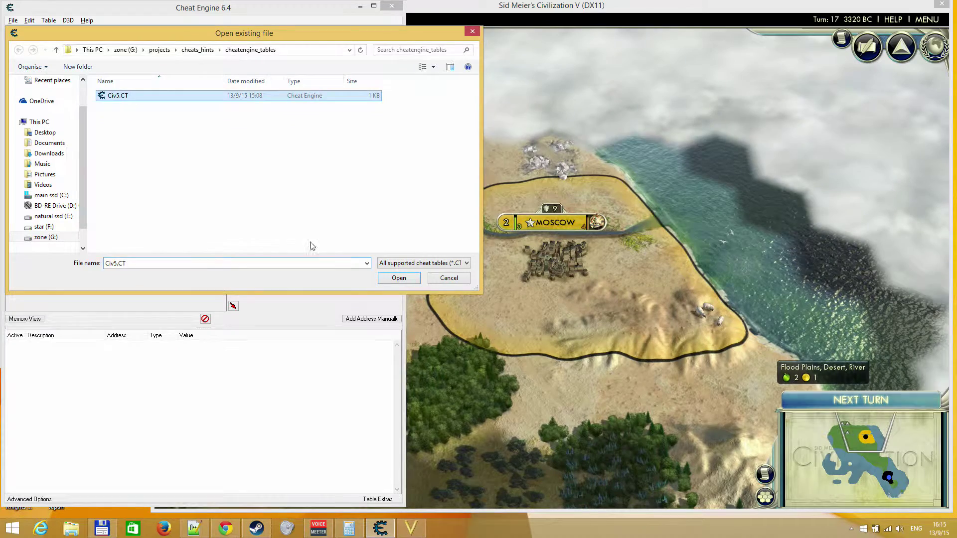
left_click(385, 278)
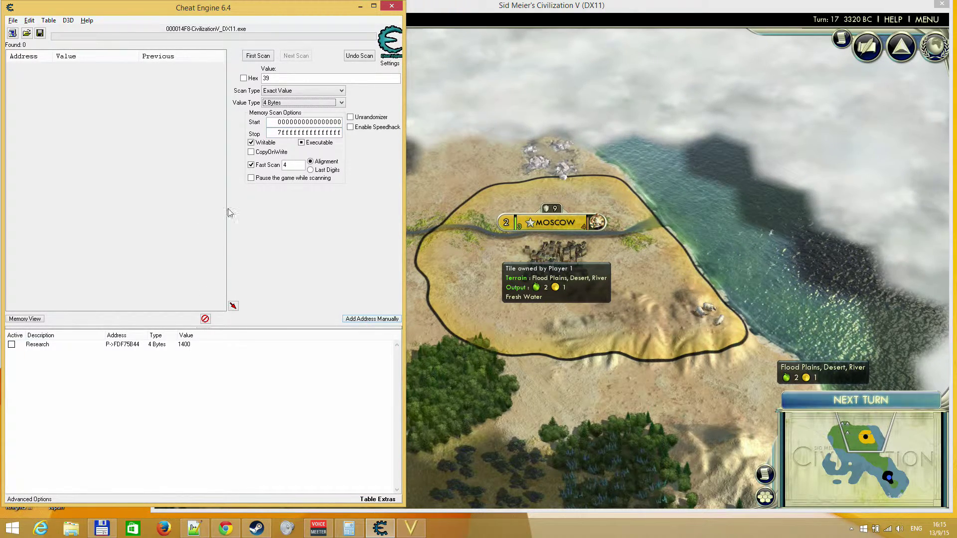
Manually add the address FDF75B44 to the address list as a 4 Bytes entry
left_click(355, 317)
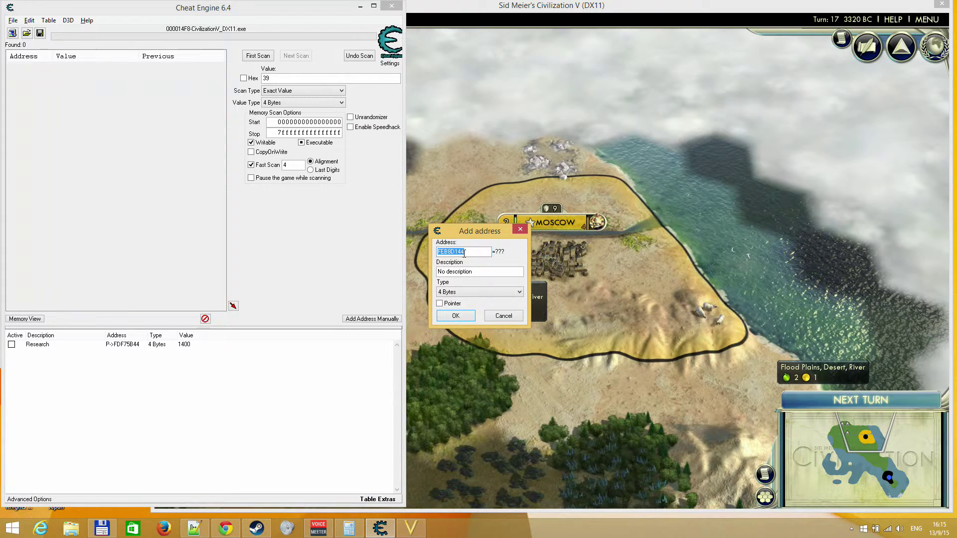
type("FDF75")
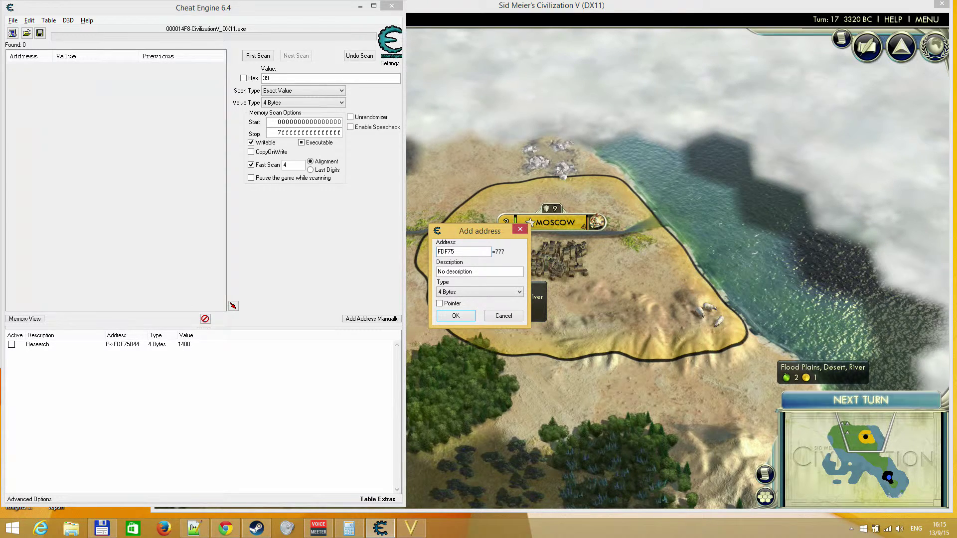
type("B44")
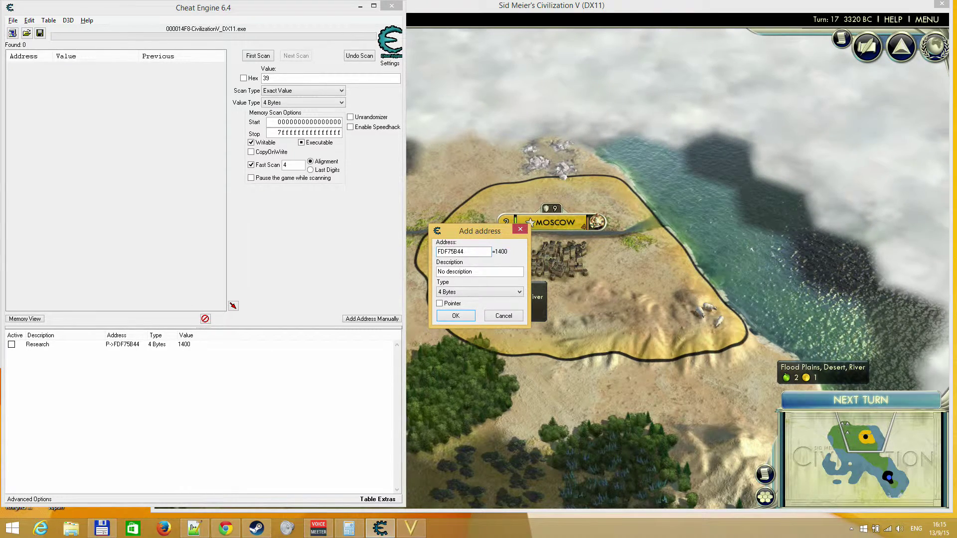
key("Return")
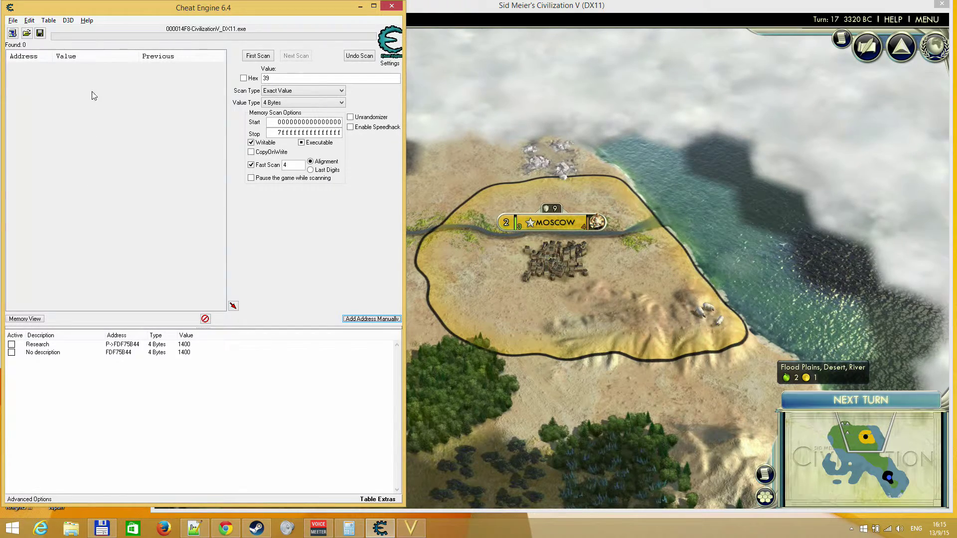
Run a pointer scan for address FDF75B44 with maximum offset 2048 and max level 5, storing the results as CIV-1.PTR
left_click(190, 355)
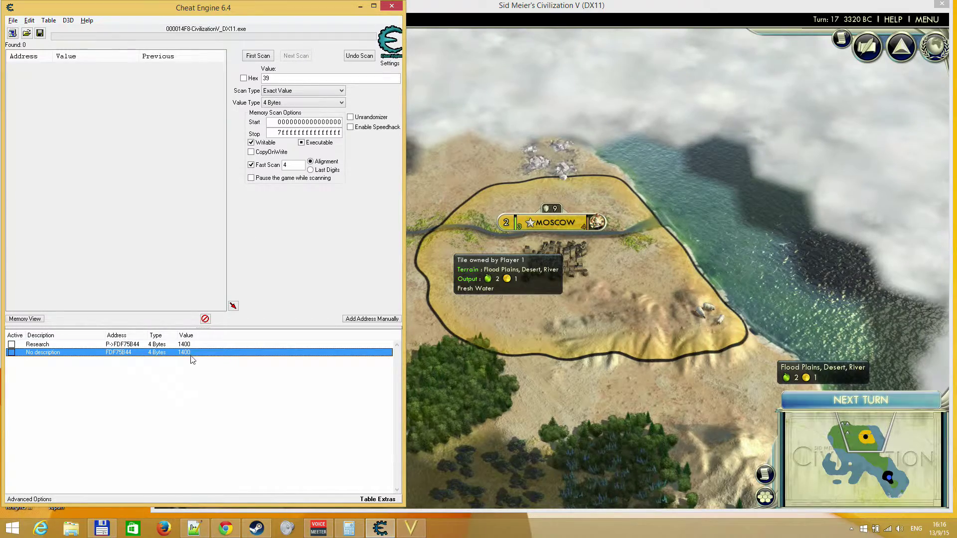
right_click(193, 354)
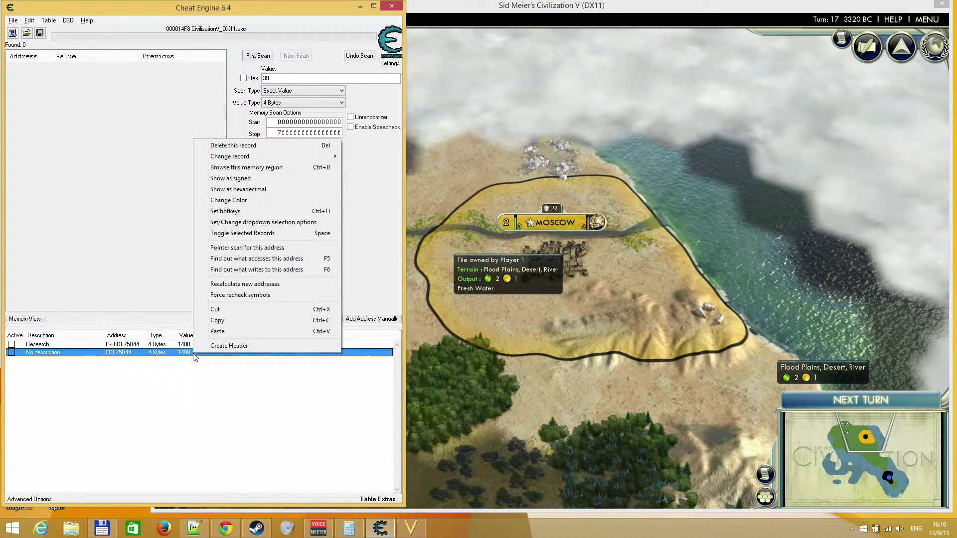
left_click(260, 248)
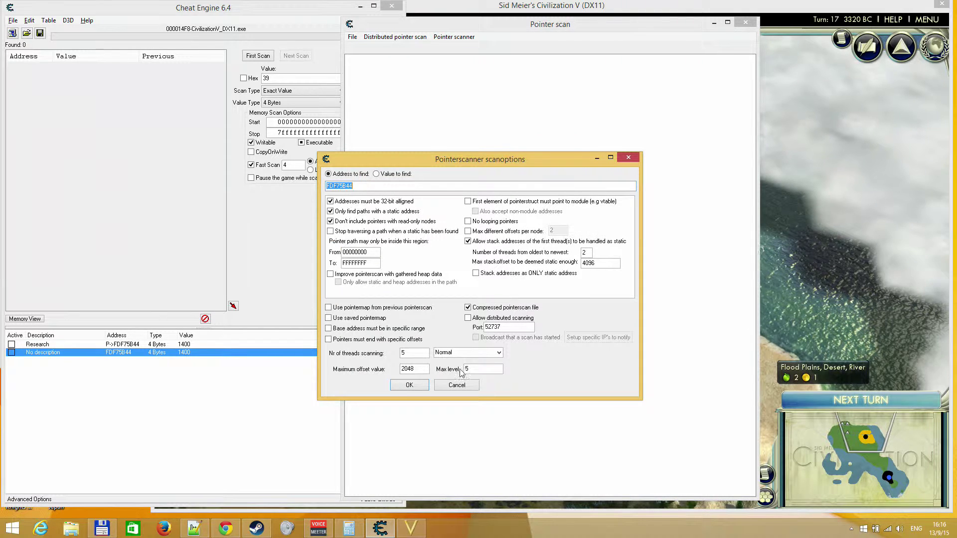
left_click(410, 386)
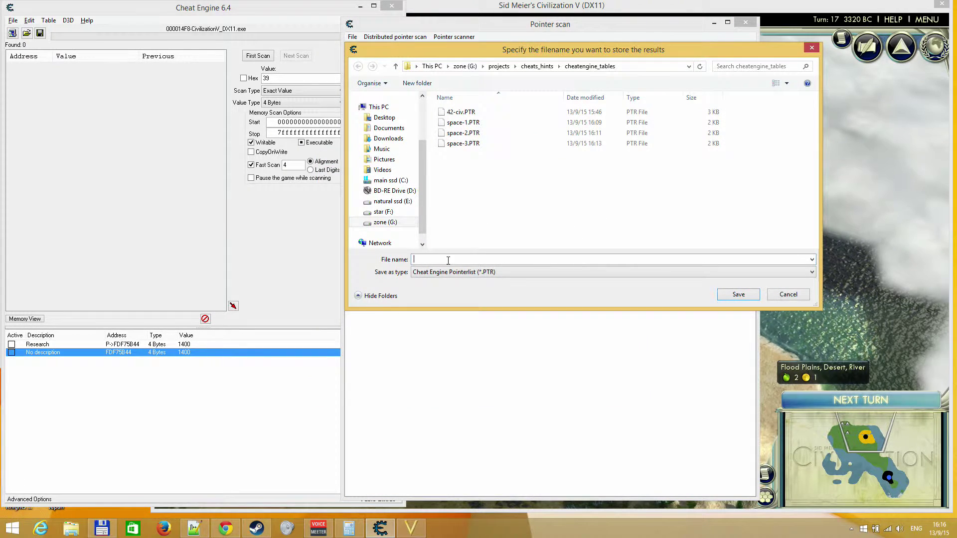
type("C")
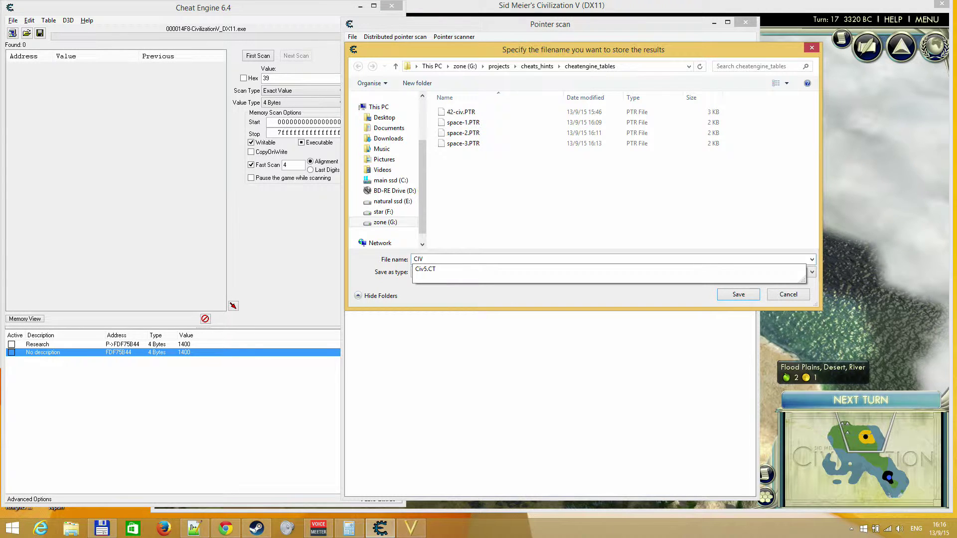
type("IV")
key("Return")
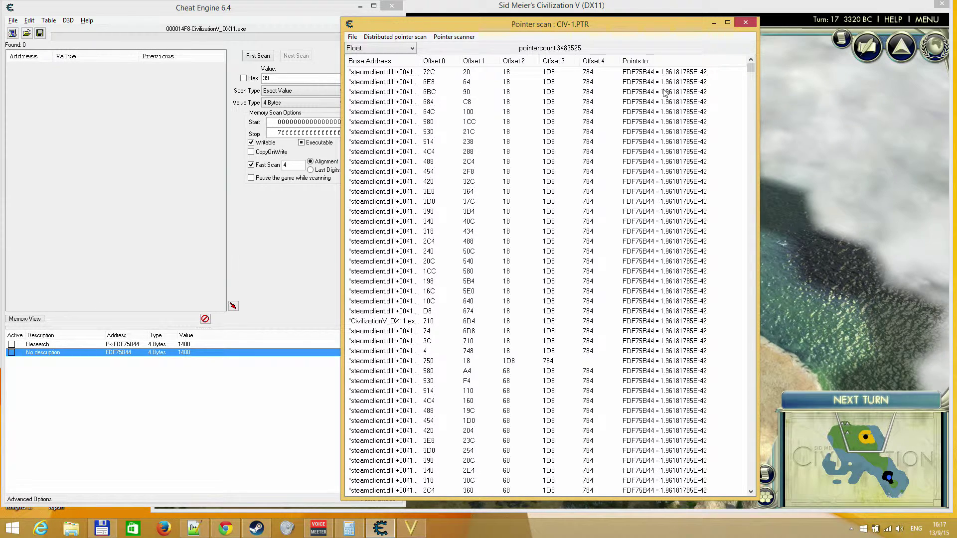
left_click_drag(544, 27, 553, 30)
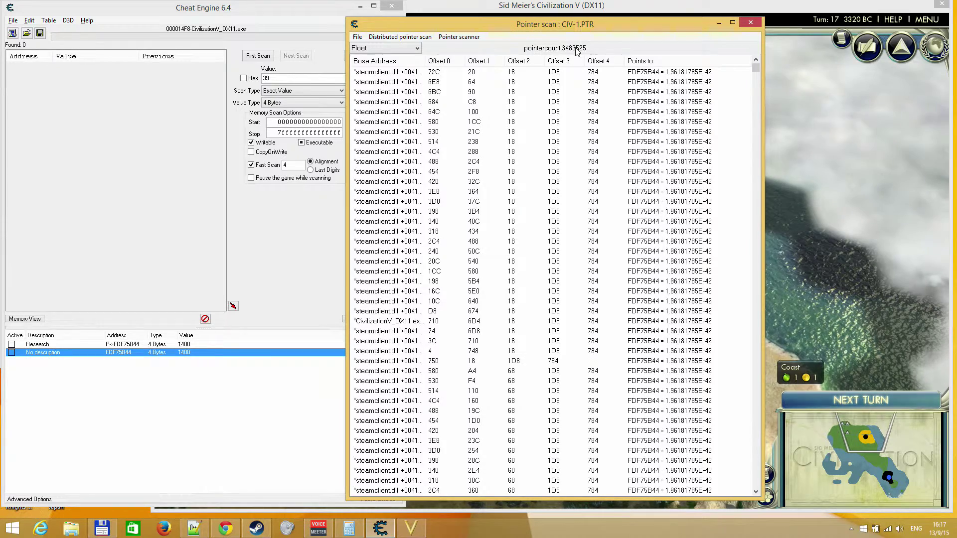
Switch to Civilization V, load the saved American Empire game, continue into it and show the current research display
left_click(797, 150)
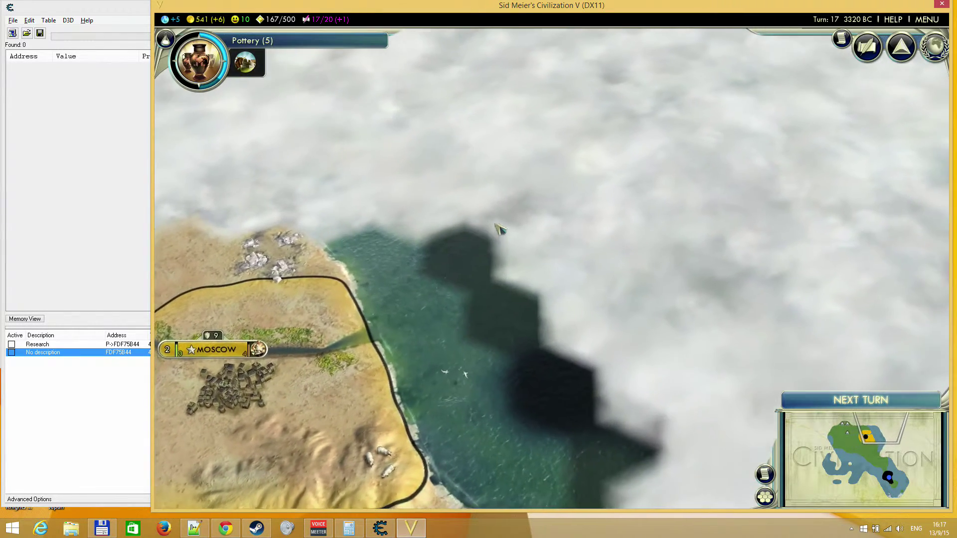
key("Escape")
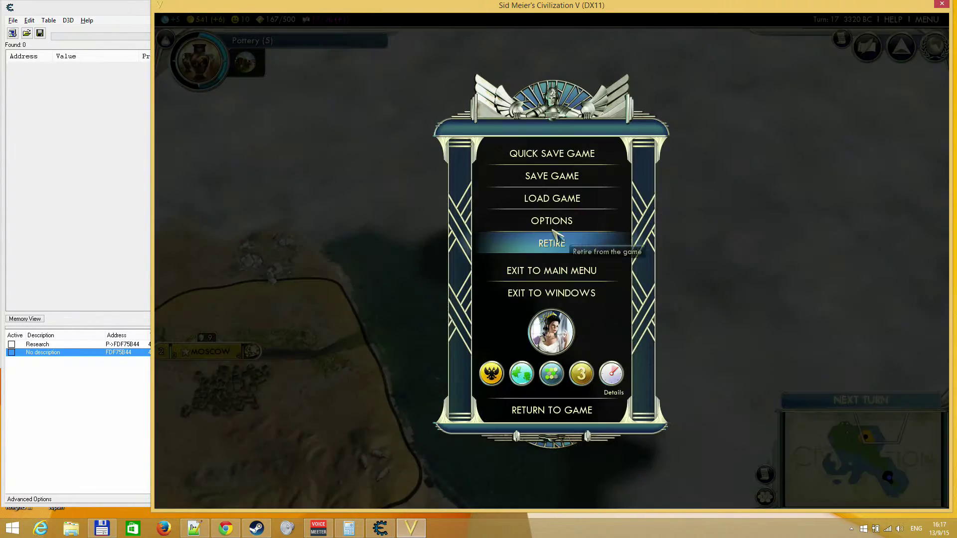
left_click(572, 201)
left_click(568, 205)
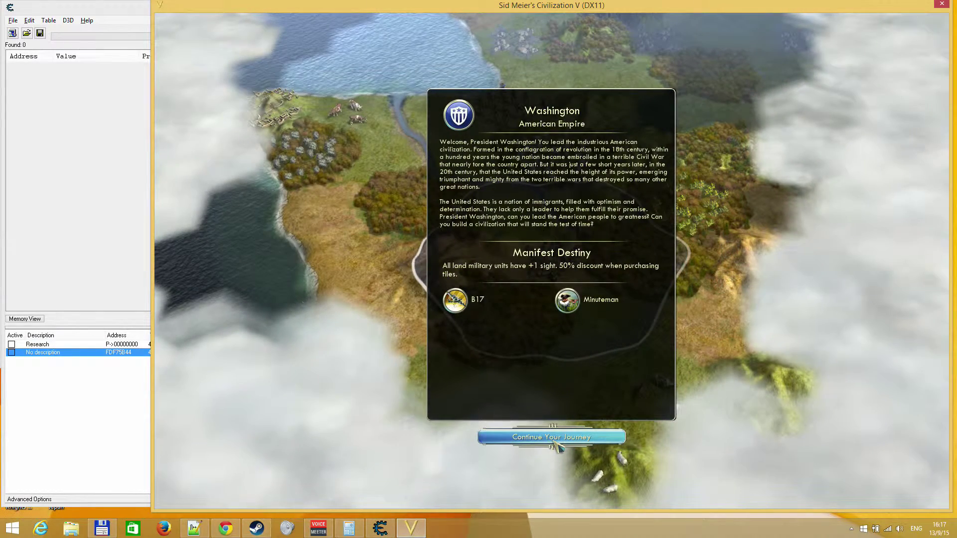
left_click(551, 440)
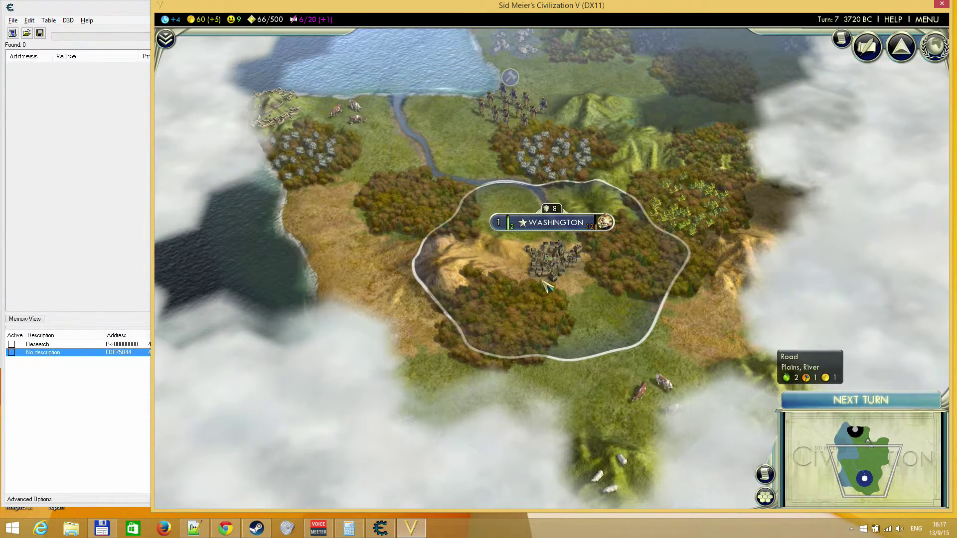
left_click(154, 41)
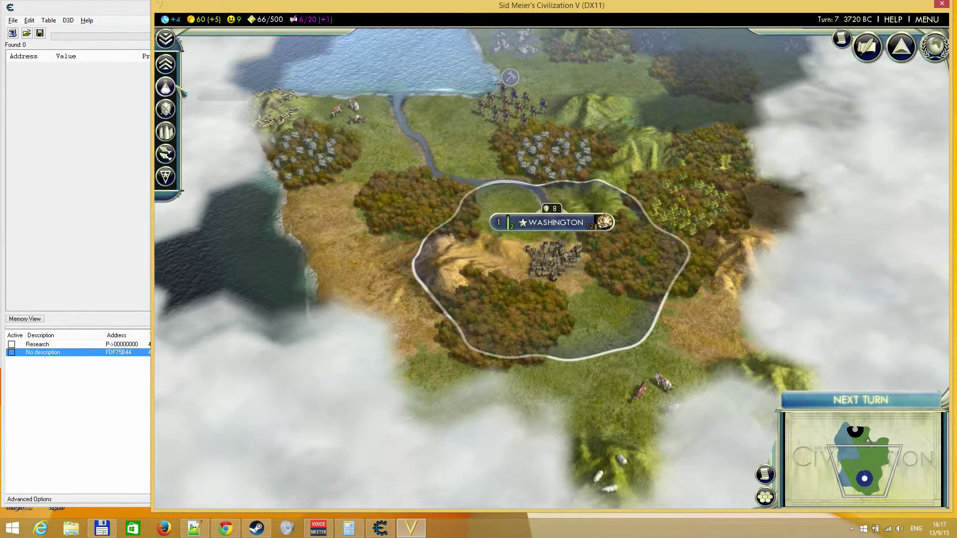
left_click(167, 62)
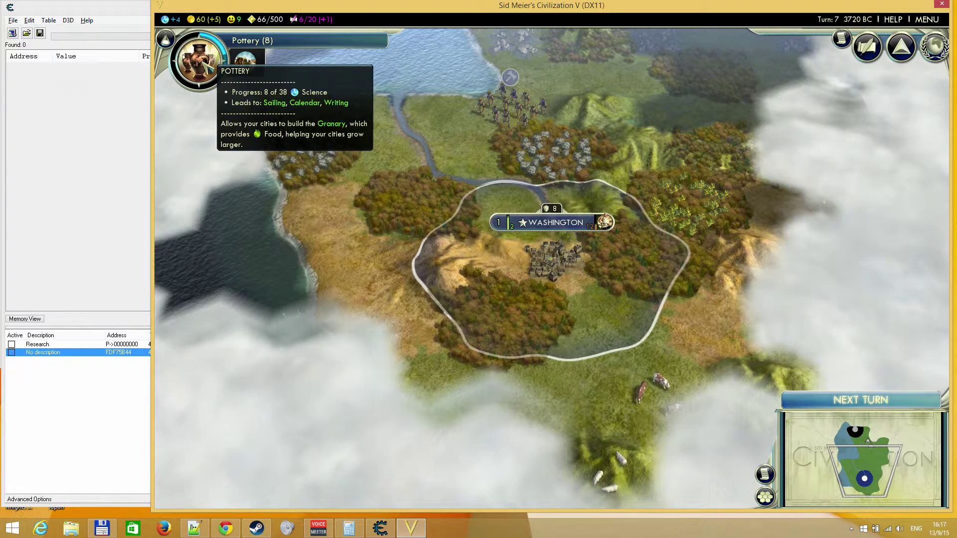
Return to Cheat Engine and examine where the CIV-1 pointers lead in the newly loaded game
left_click(132, 391)
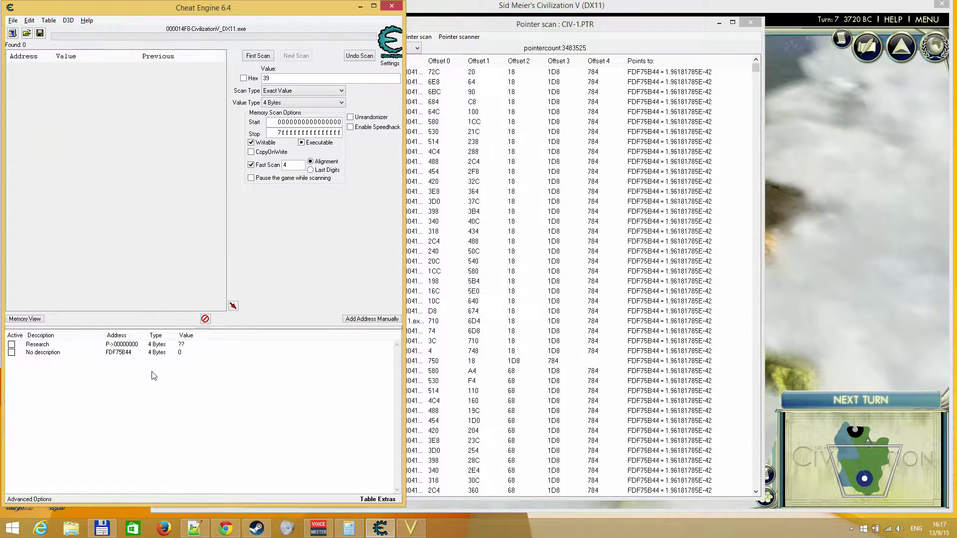
left_click(586, 234)
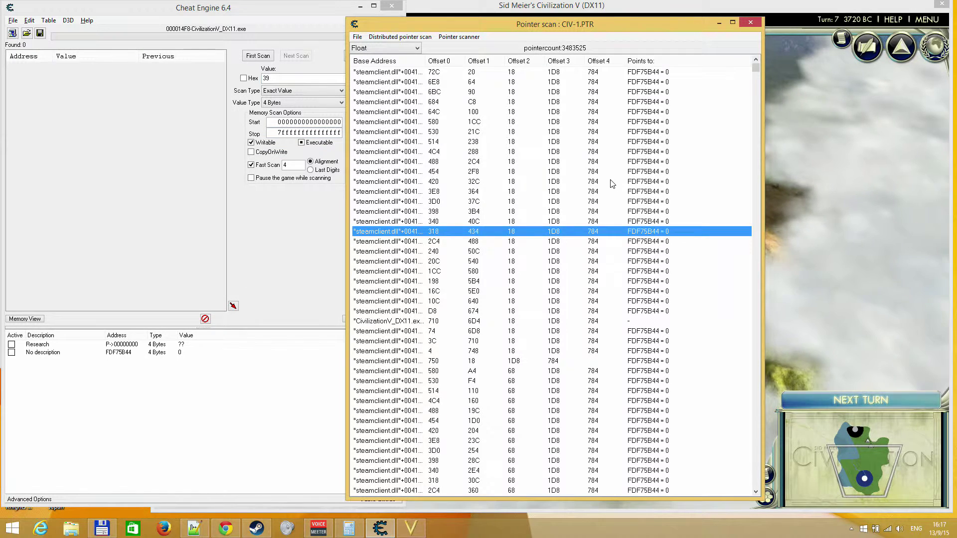
scroll(561, 179, "down", 16)
scroll(549, 221, "up", 16)
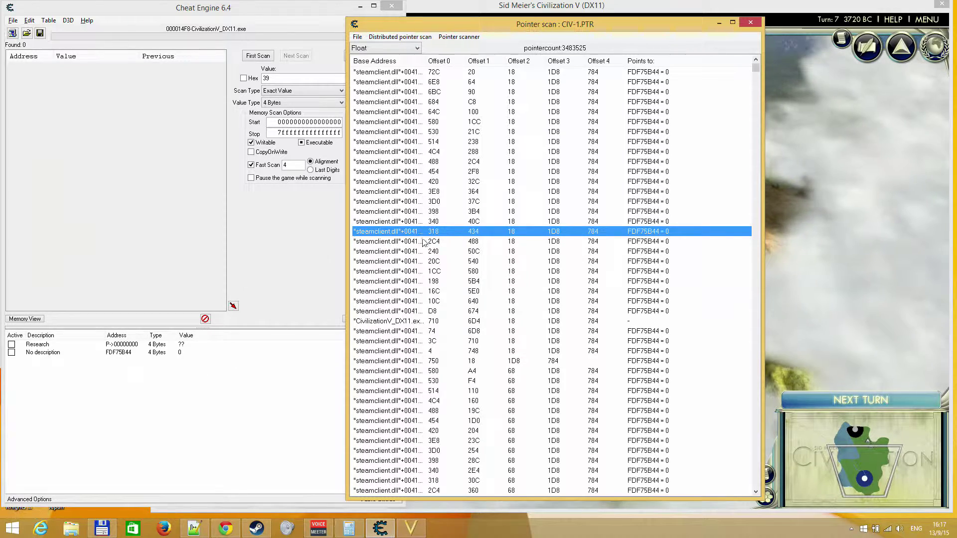
scroll(464, 292, "down", 20)
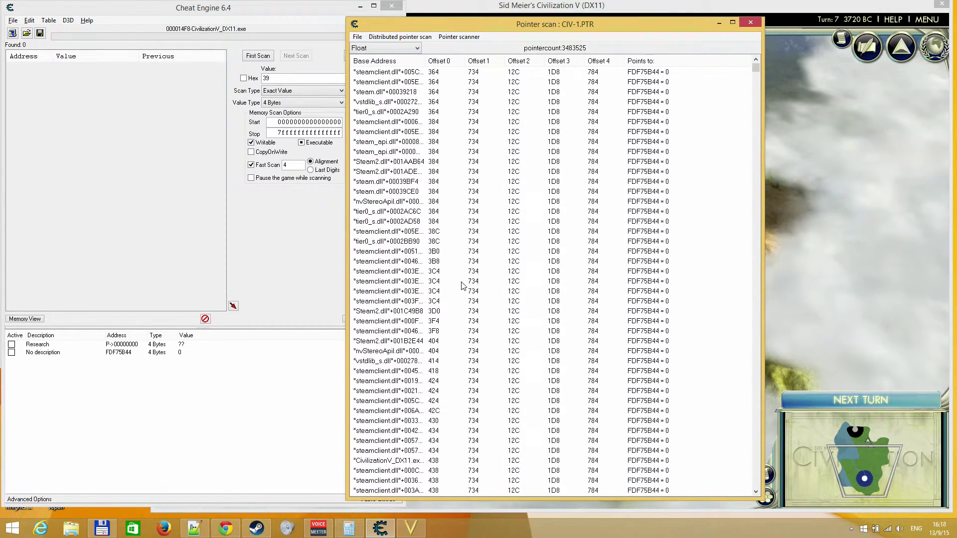
scroll(464, 292, "down", 20)
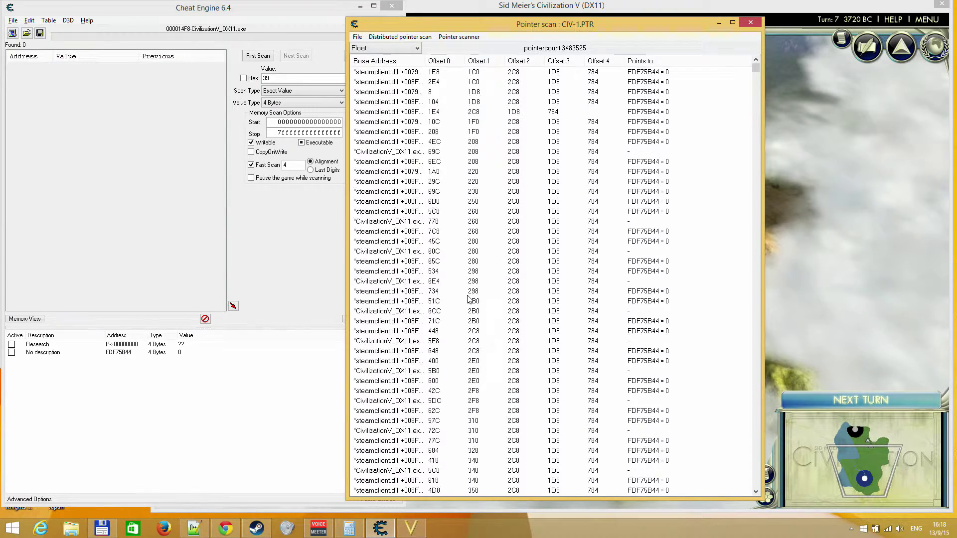
scroll(464, 305, "down", 5)
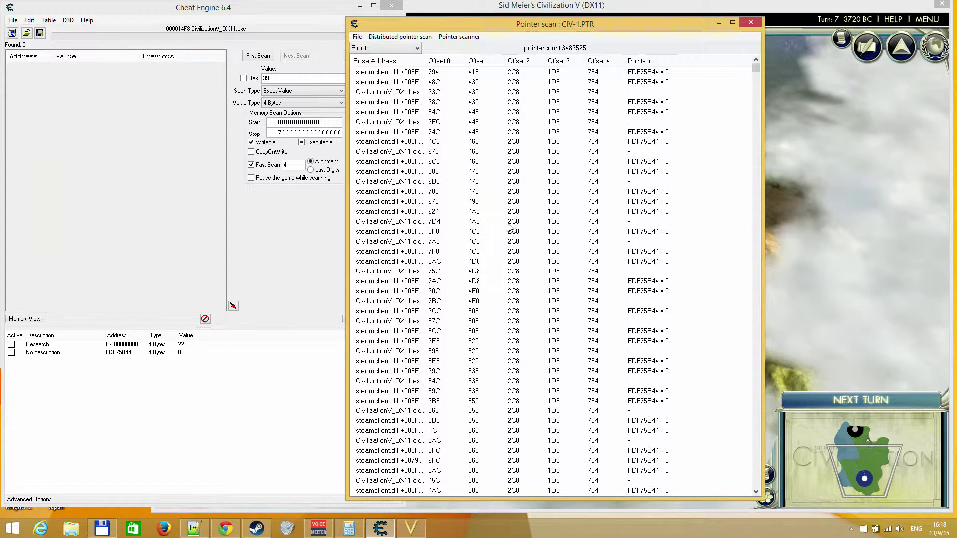
Rescan the pointer list for the 4 Byte value 800 and store the results as civ-2.PTR
left_click(450, 37)
left_click(468, 62)
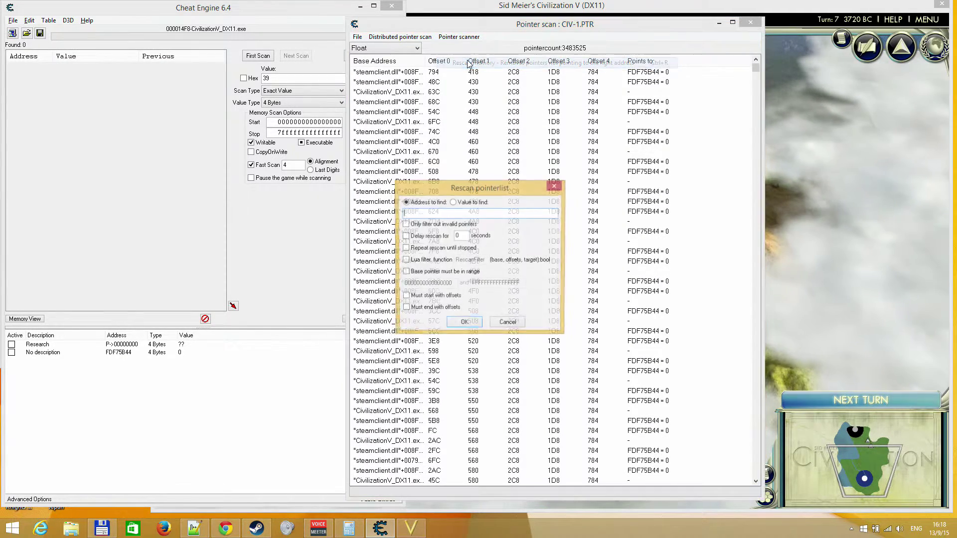
left_click(471, 202)
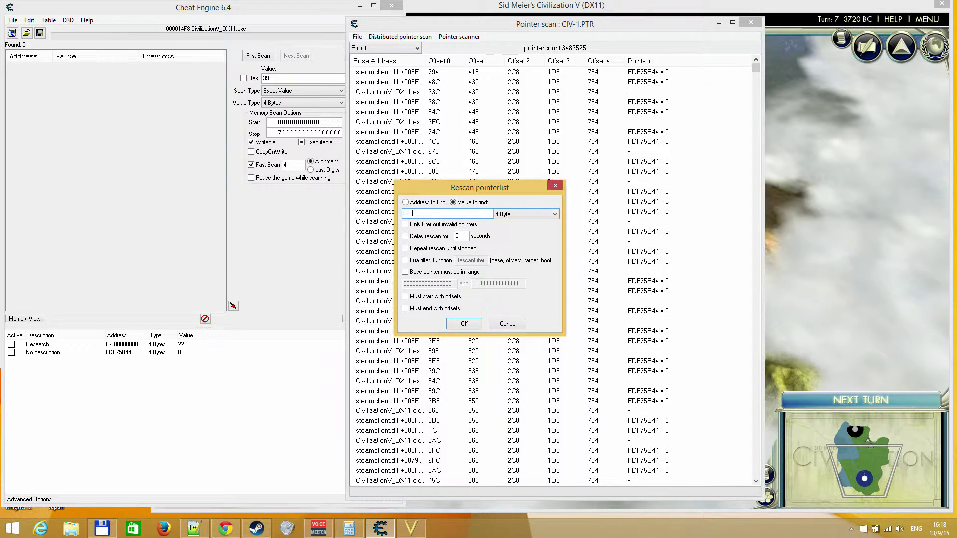
key("Return")
left_click(547, 258)
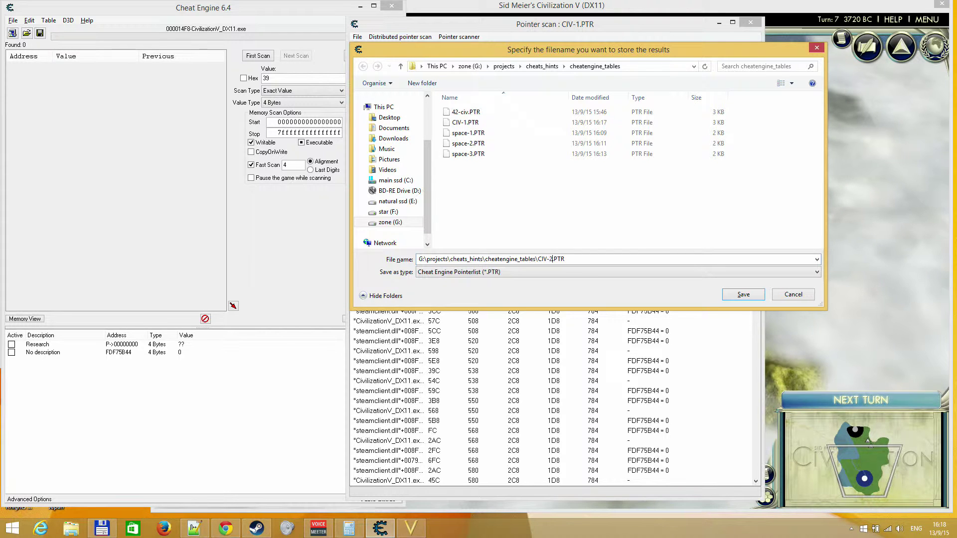
key("BackSpace")
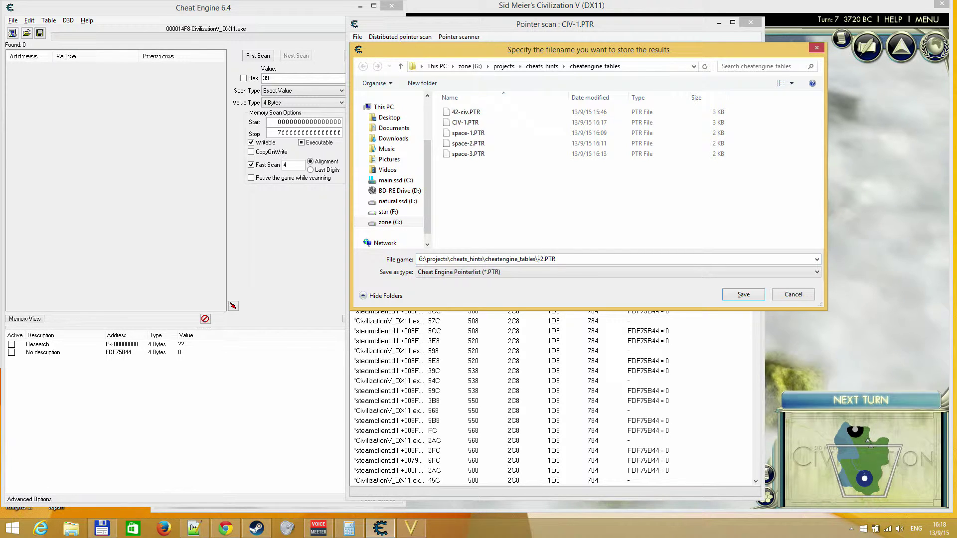
type("civ")
key("Return")
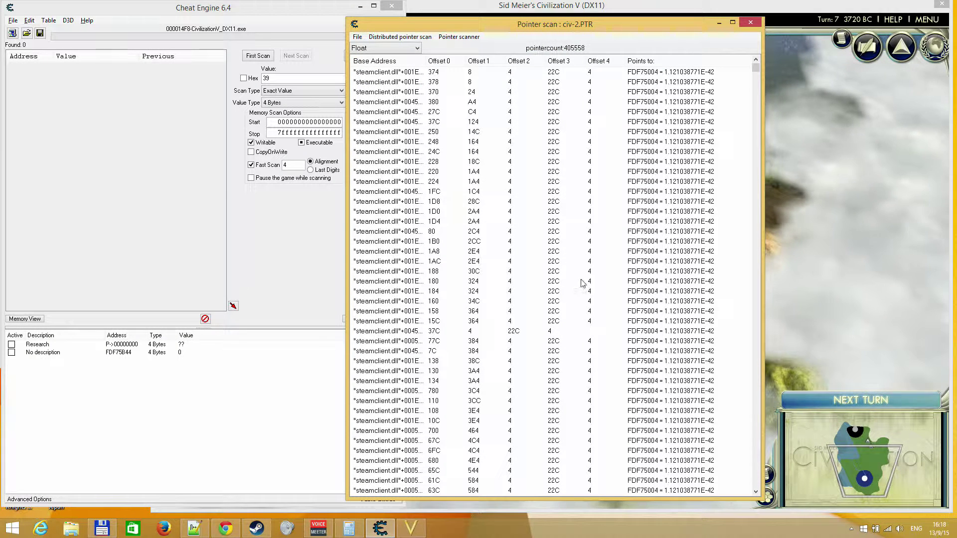
Display the pointer results as 4 Byte values and add the steamclient.dll pointer with offsets 380, A4, 4, 22C, 4 to the address list
left_click(390, 48)
left_click(390, 46)
left_click(391, 46)
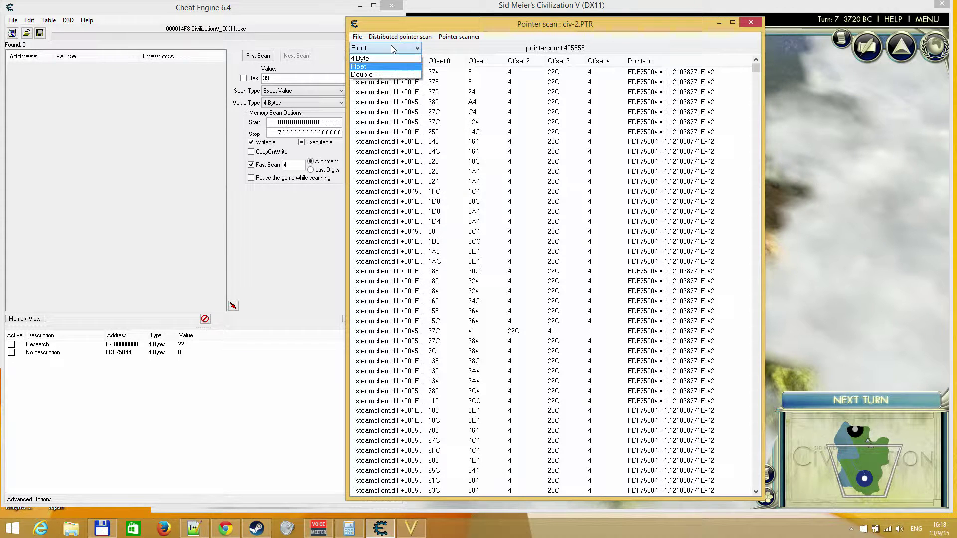
left_click(360, 58)
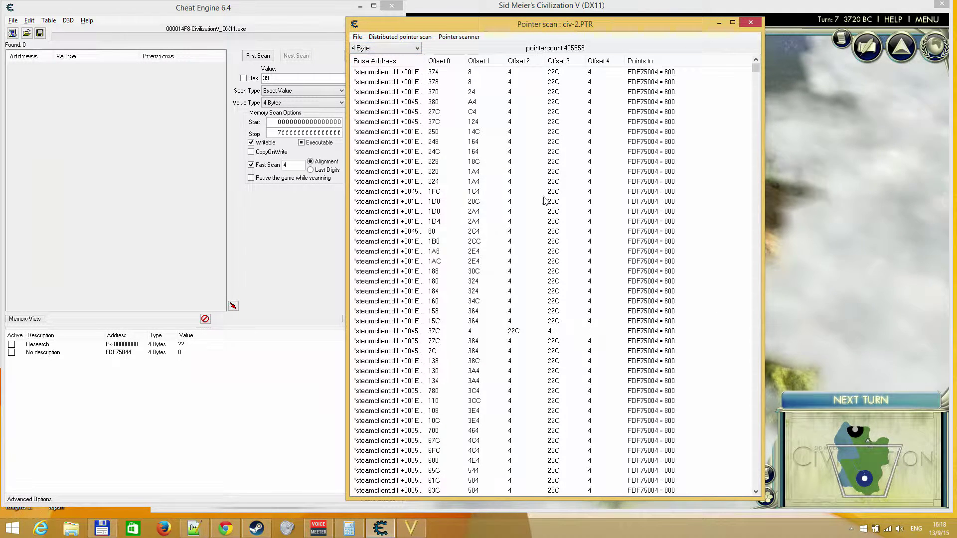
left_click(650, 103)
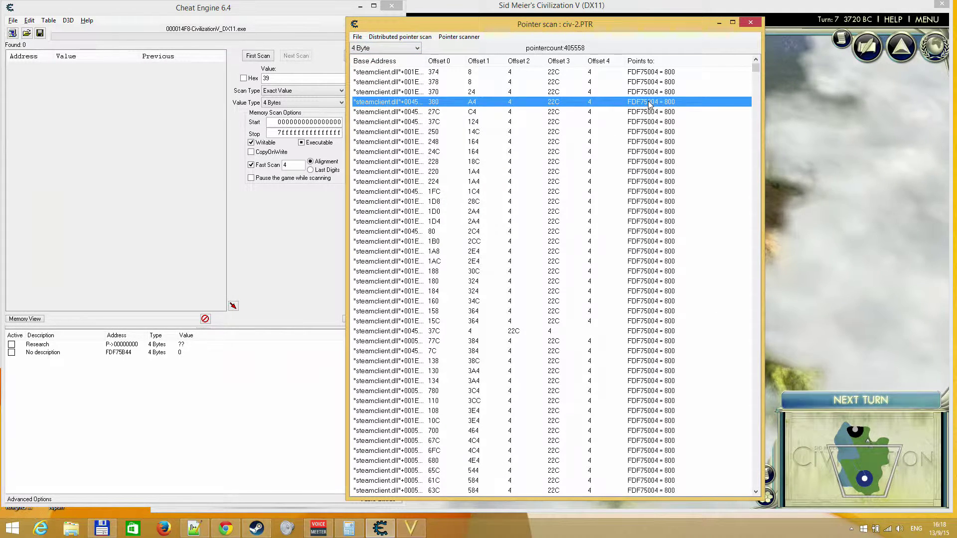
double_click(646, 103)
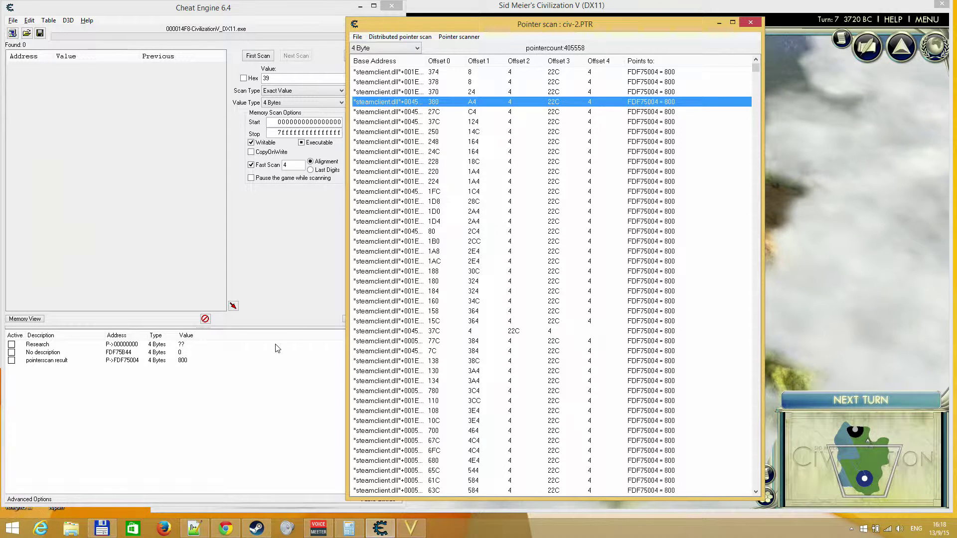
Compare the pointerscan result with the game's research display and enter a new value for it in the address list
left_click(201, 363)
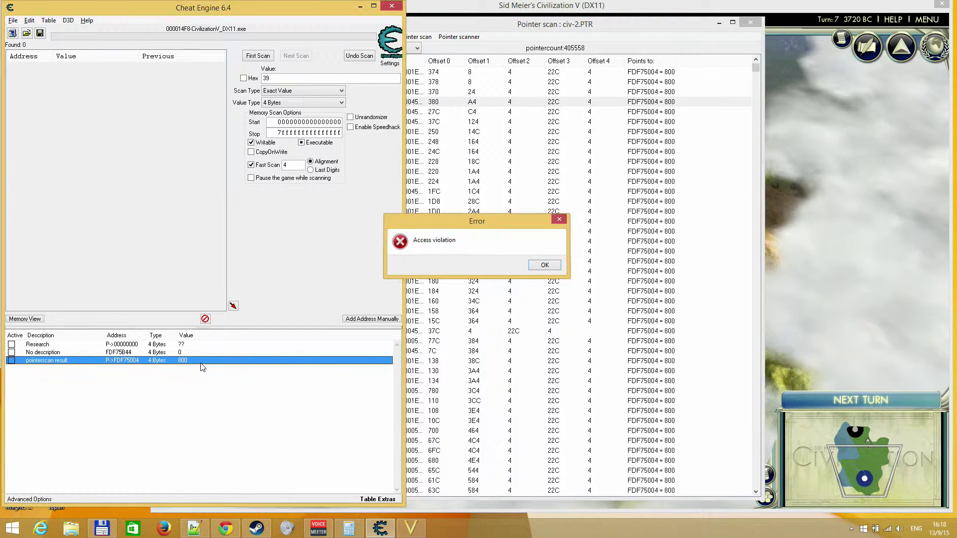
key("Return")
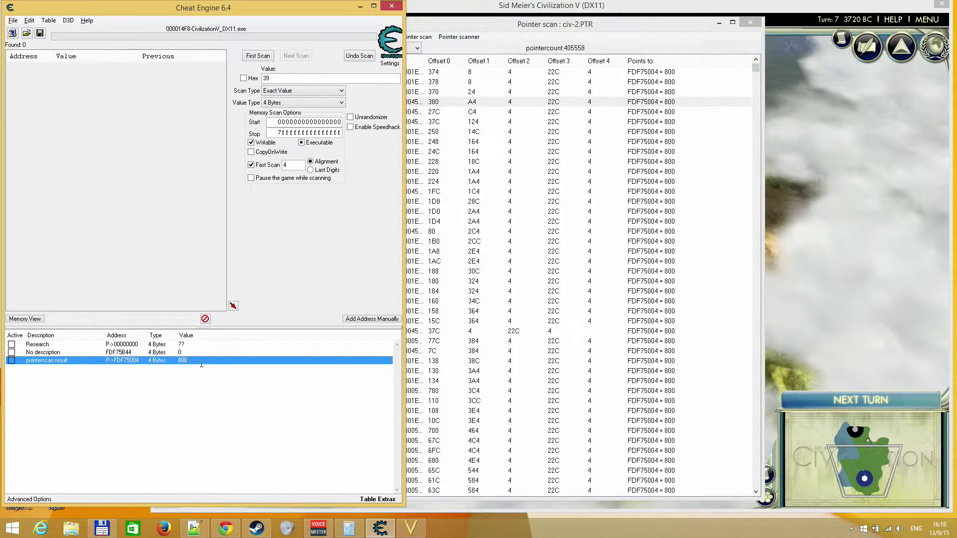
left_click(840, 284)
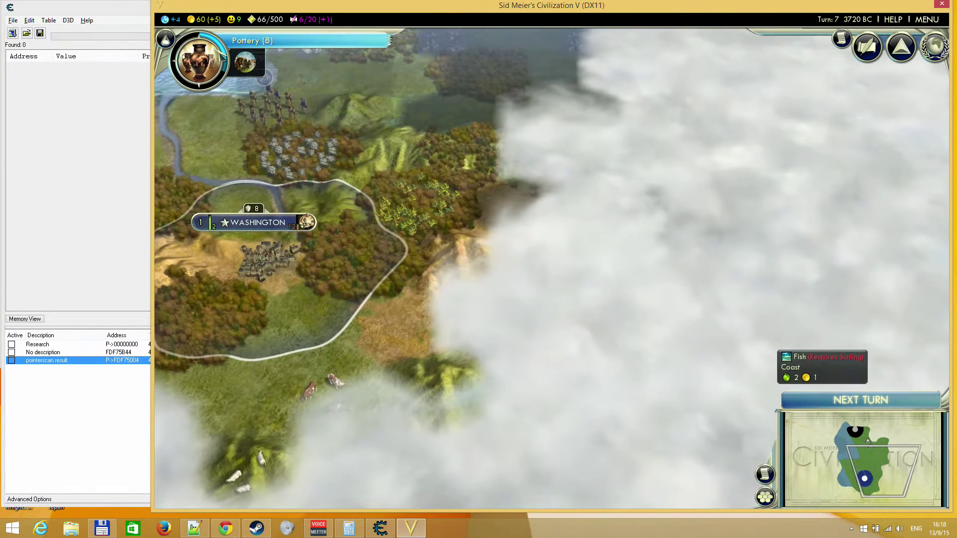
left_click(133, 424)
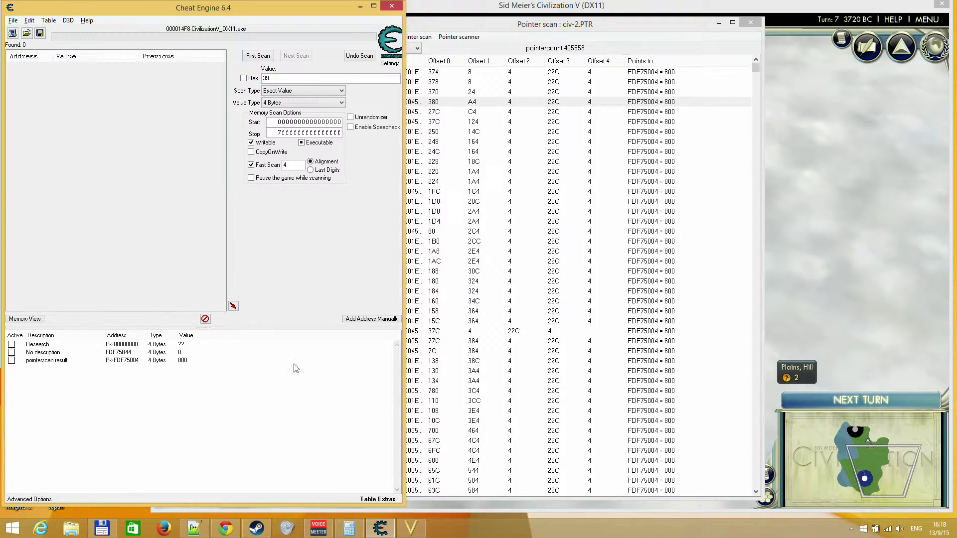
key("alt+Tab")
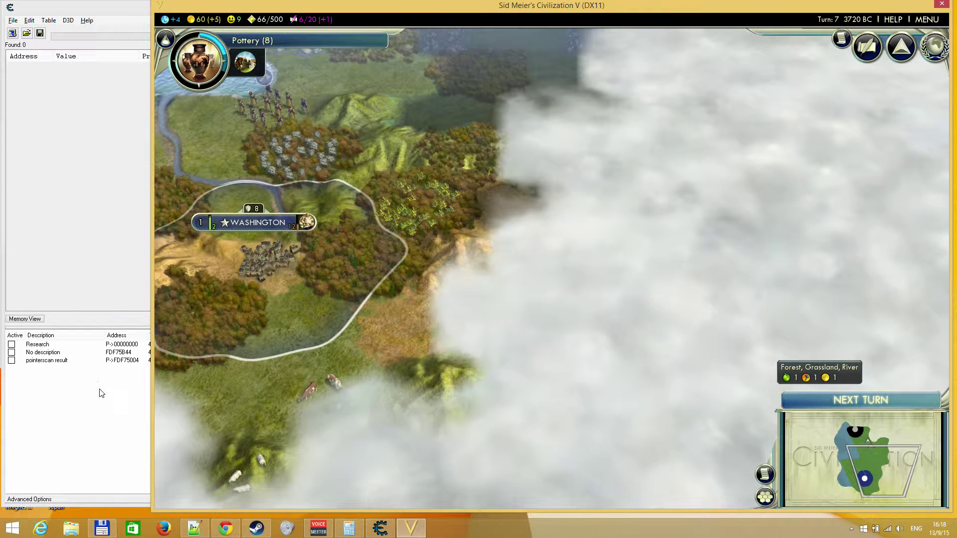
key("alt+Tab")
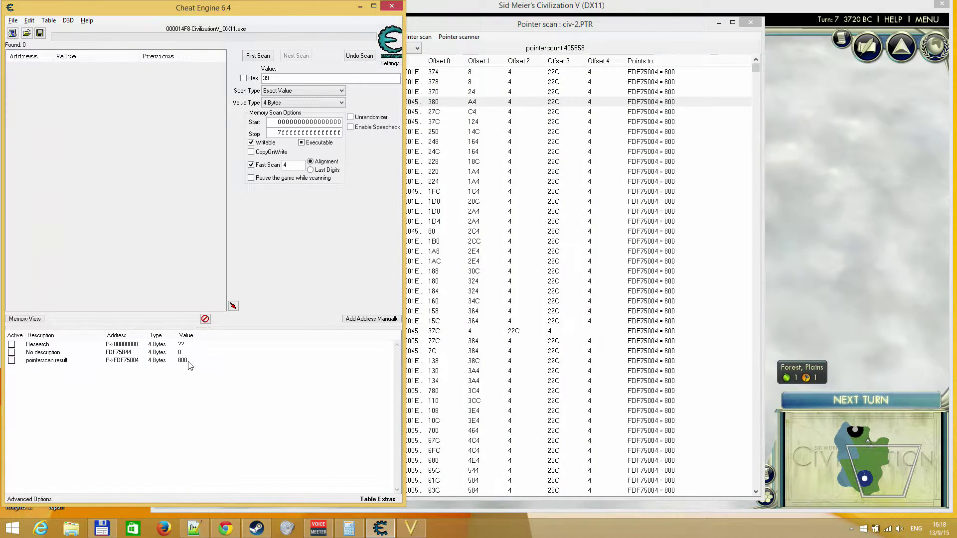
double_click(191, 362)
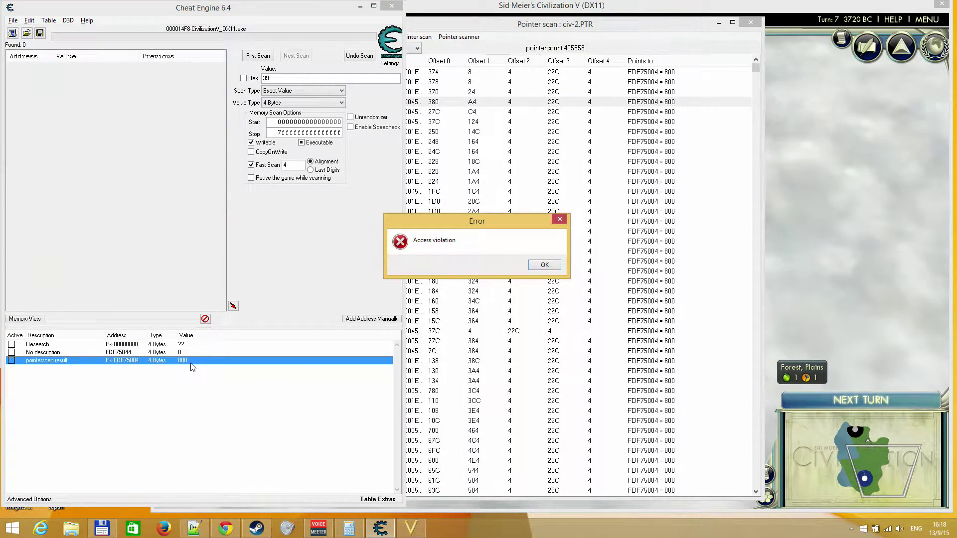
key("Return")
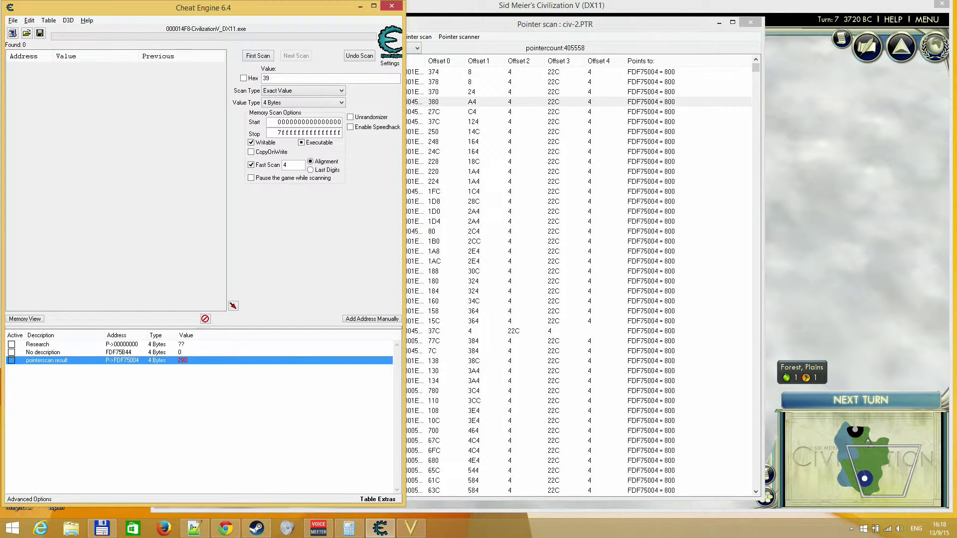
Advance Civilization V by one turn and examine the values at the civ-2 pointers in Cheat Engine
left_click(820, 256)
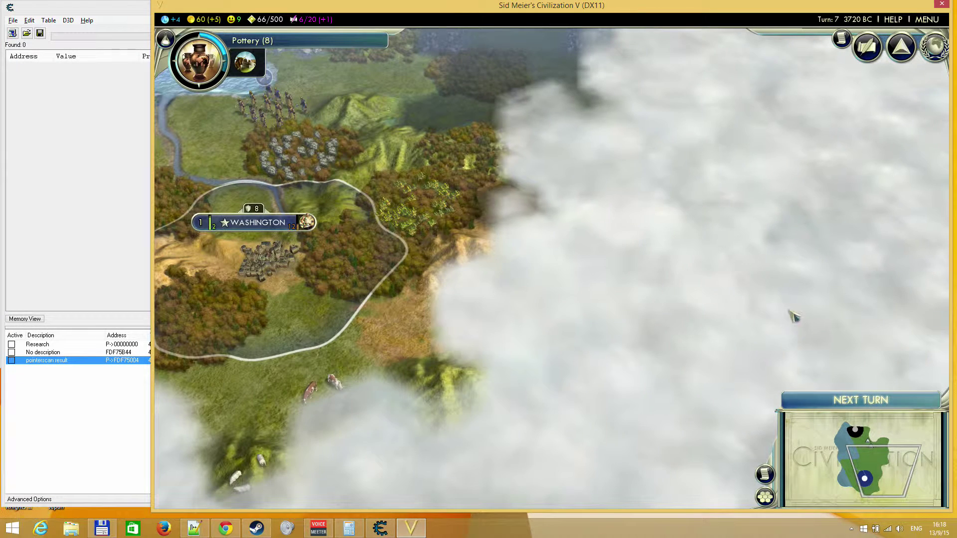
left_click(803, 399)
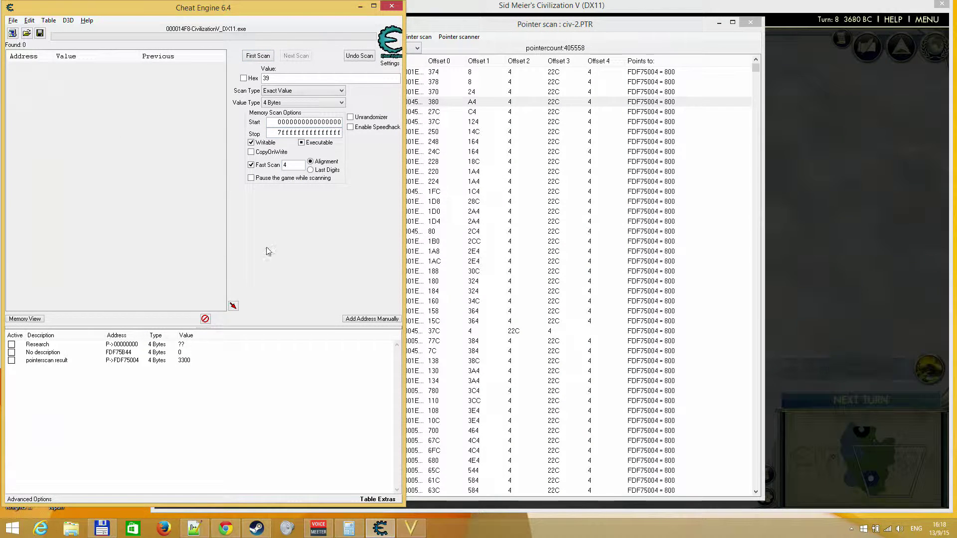
left_click(606, 194)
scroll(566, 190, "down", 5)
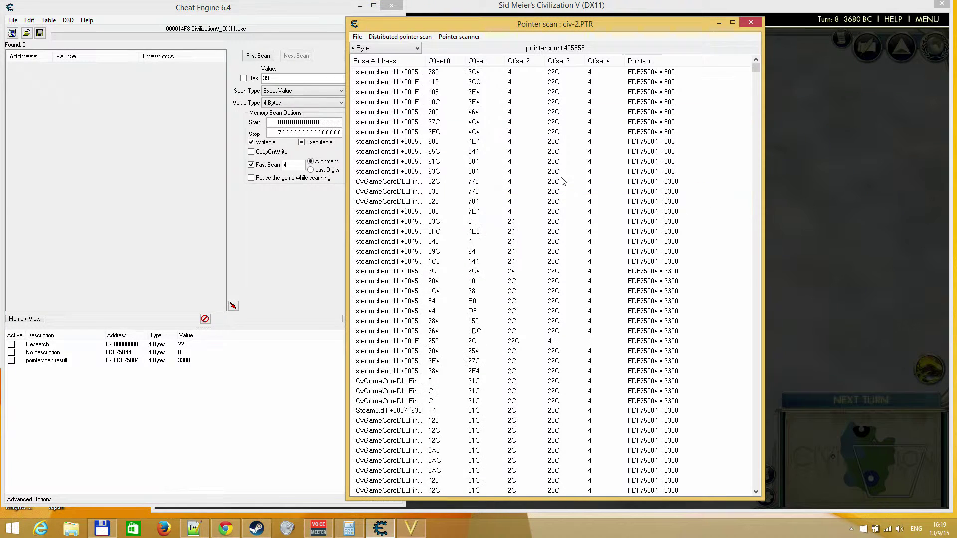
scroll(566, 190, "down", 10)
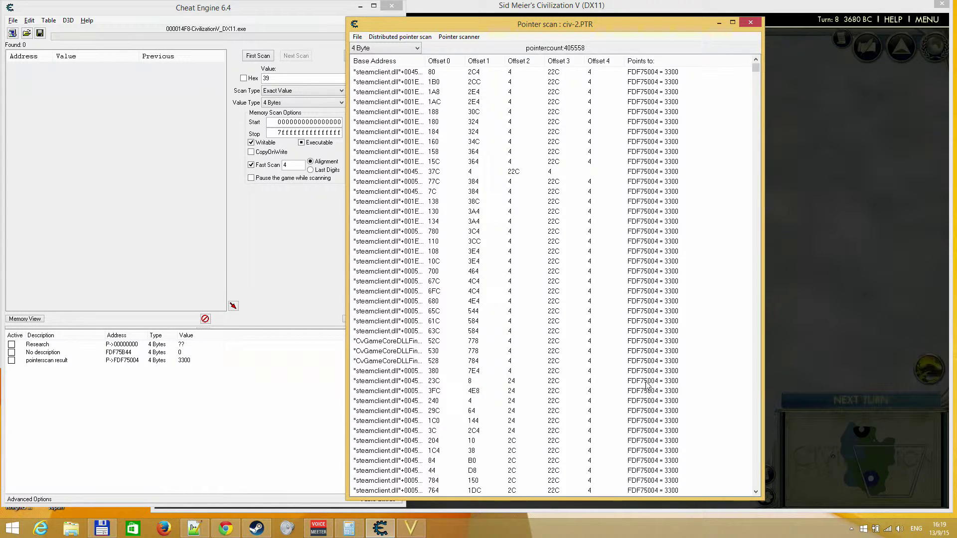
Inspect the address details of the undescribed entry and the pointerscan result, including the latter's steamclient.dll base and offsets
double_click(126, 352)
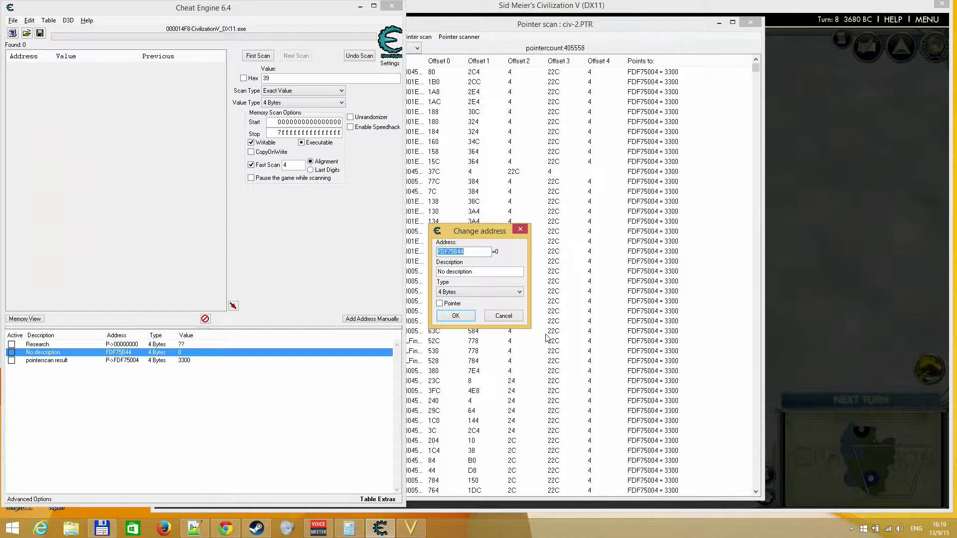
left_click(518, 315)
left_click(133, 361)
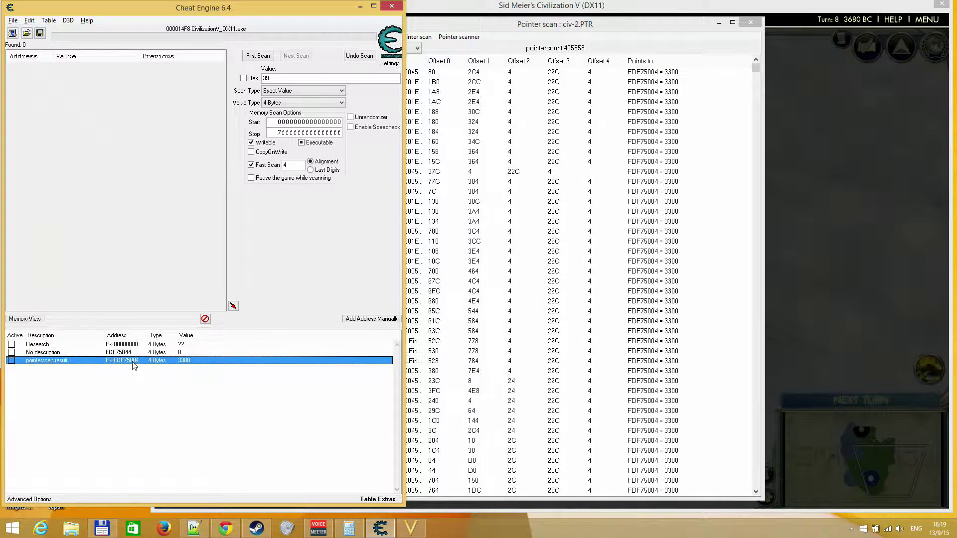
double_click(133, 364)
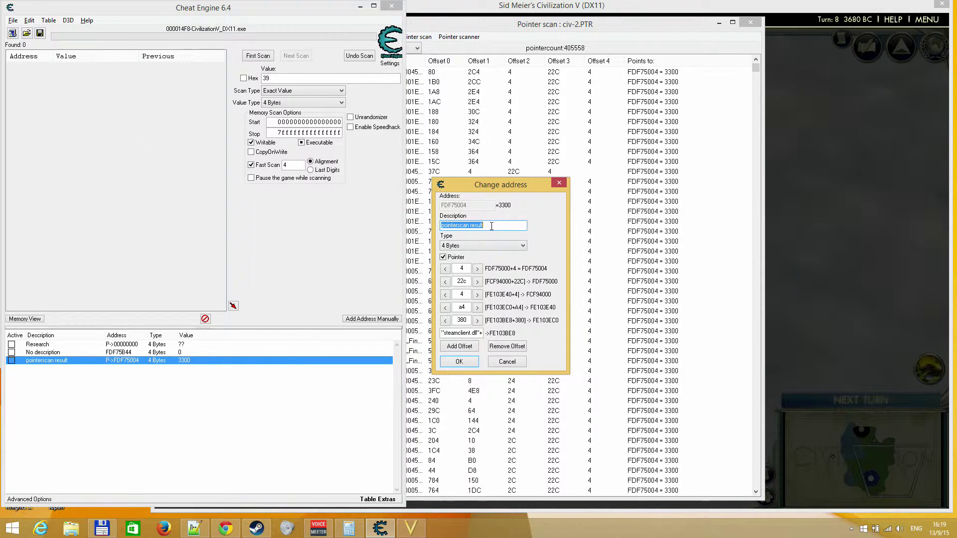
left_click(476, 337)
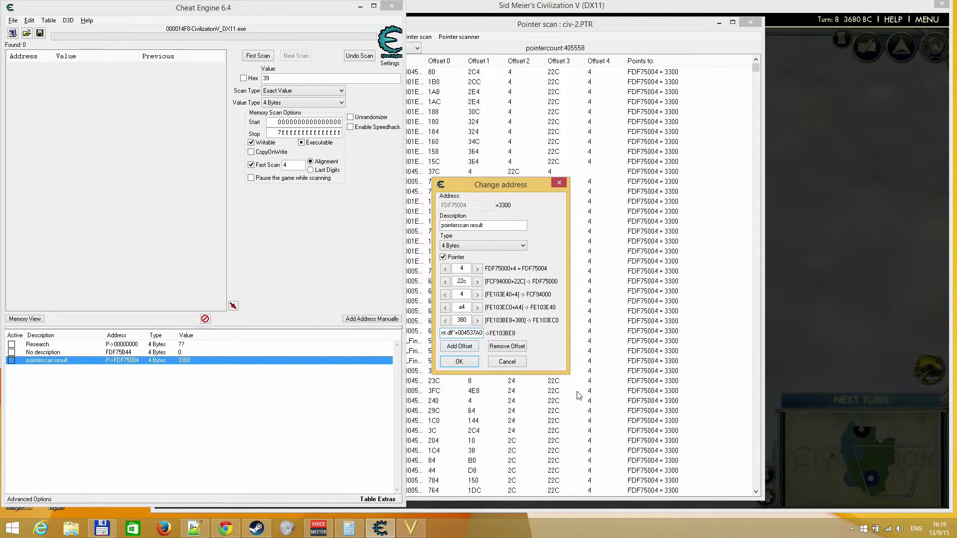
key("Return")
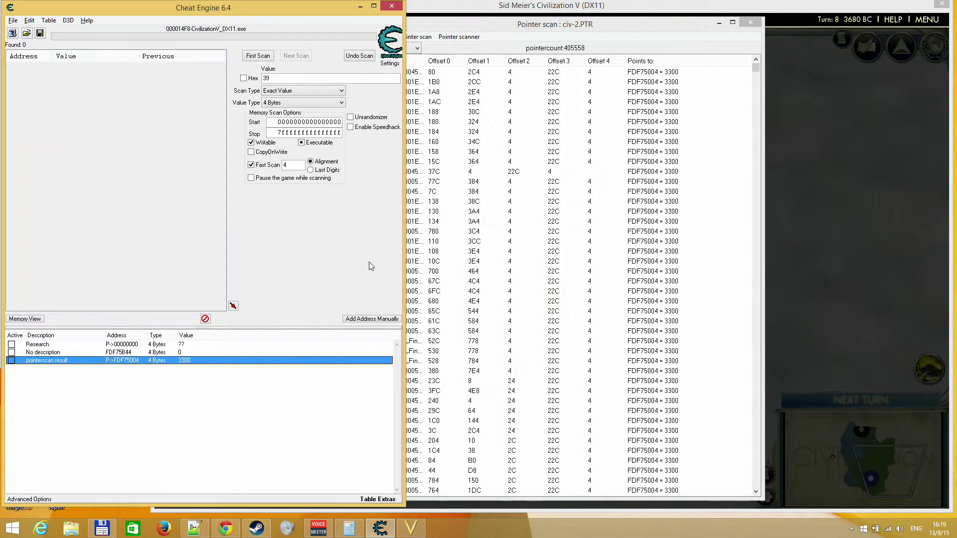
Rescan the civ-2 pointer list for pointers leading to the address FDF75004
left_click(542, 24)
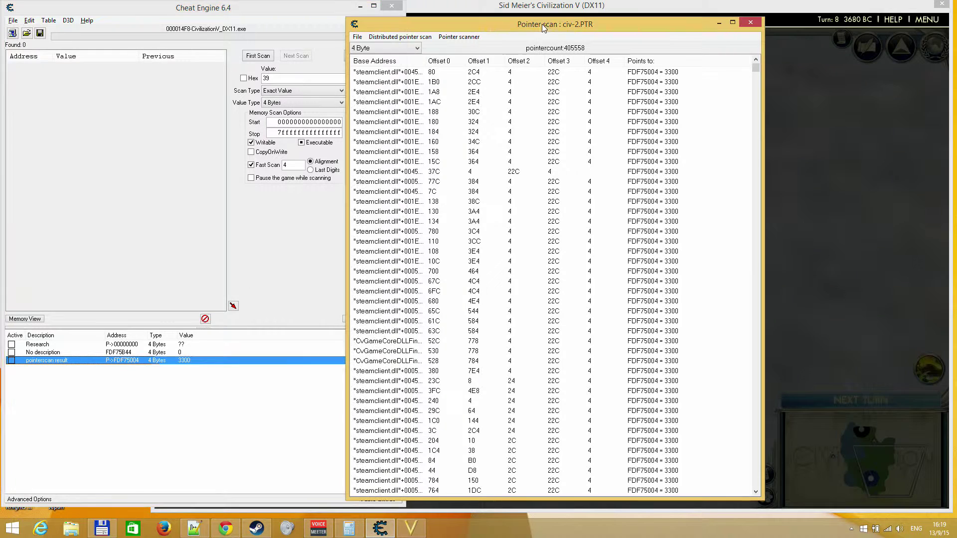
left_click(459, 36)
left_click(474, 63)
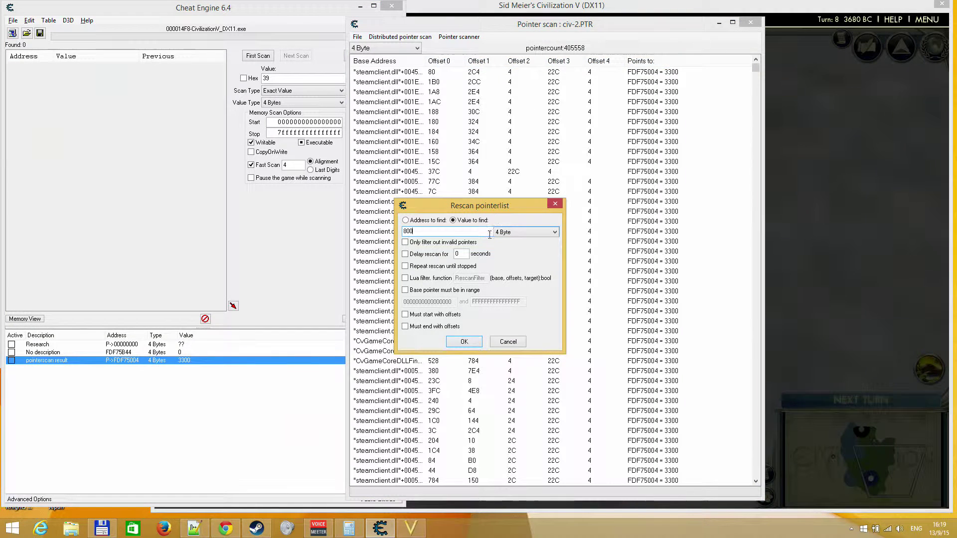
left_click(405, 219)
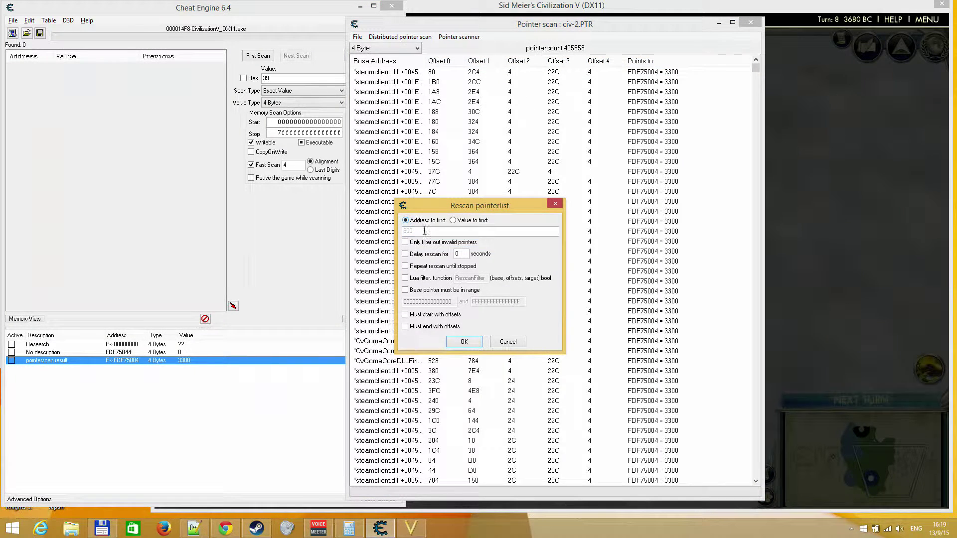
left_click_drag(423, 231, 396, 234)
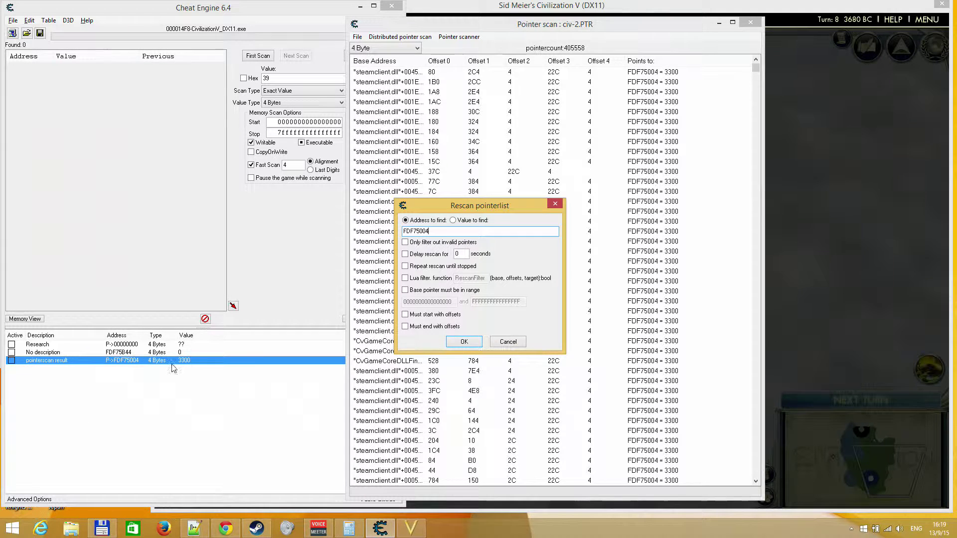
left_click(464, 341)
Store the rescan results as civ-3.PTR in the cheatengine_tables folder
left_click(564, 260)
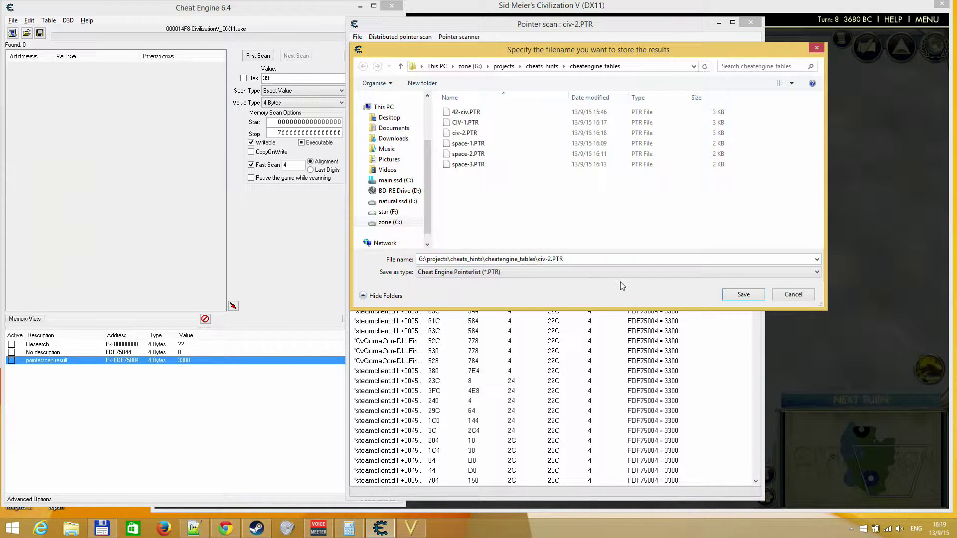
key("Left")
key("Left")
key("Left")
key("Left")
key("BackSpace")
type("3")
key("Return")
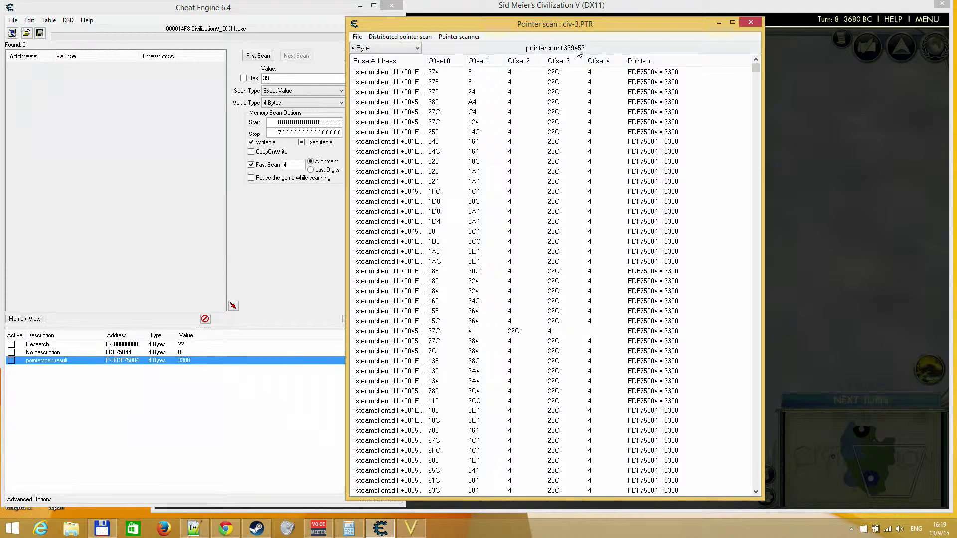
Look through the civ-3 pointer results and check their count and the values they lead to
left_click(704, 81)
scroll(696, 119, "down", 15)
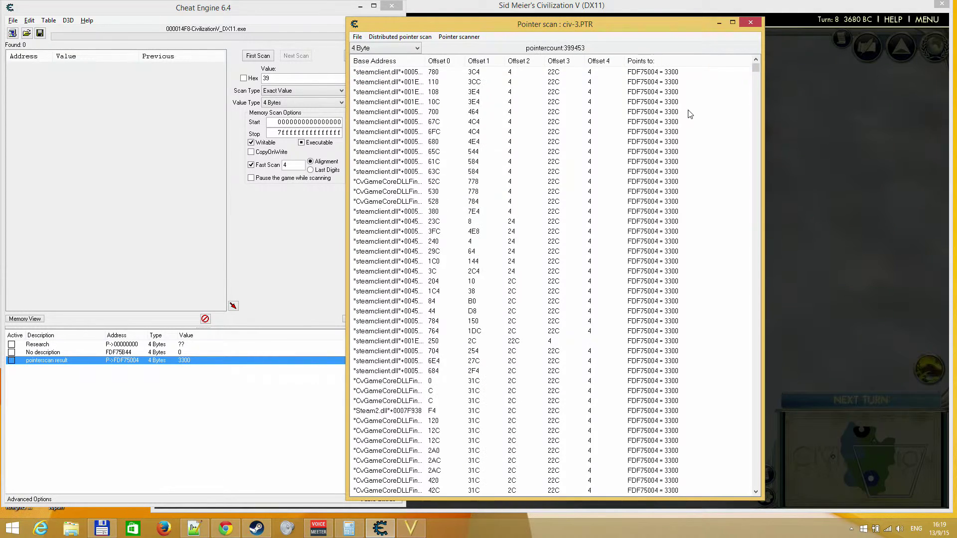
scroll(696, 130, "down", 10)
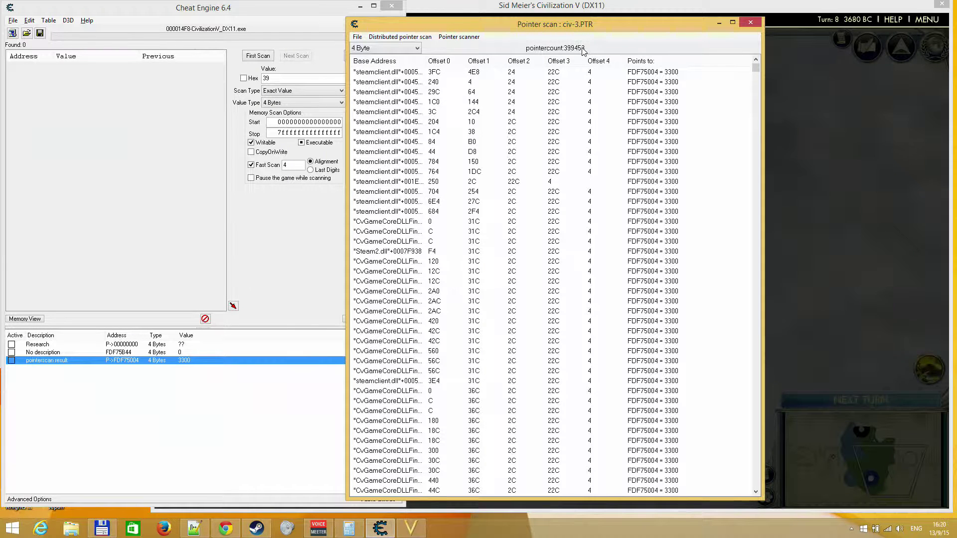
scroll(610, 181, "up", 20)
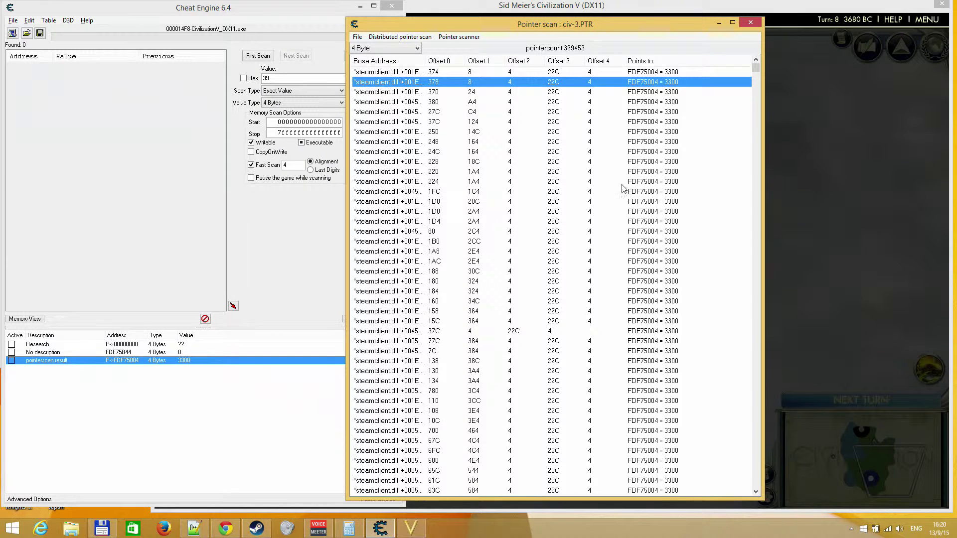
Switch to Civilization V, dismiss the Krakatoa notice, load the saved Ottoman Empire game and show its current research progress
left_click(765, 176)
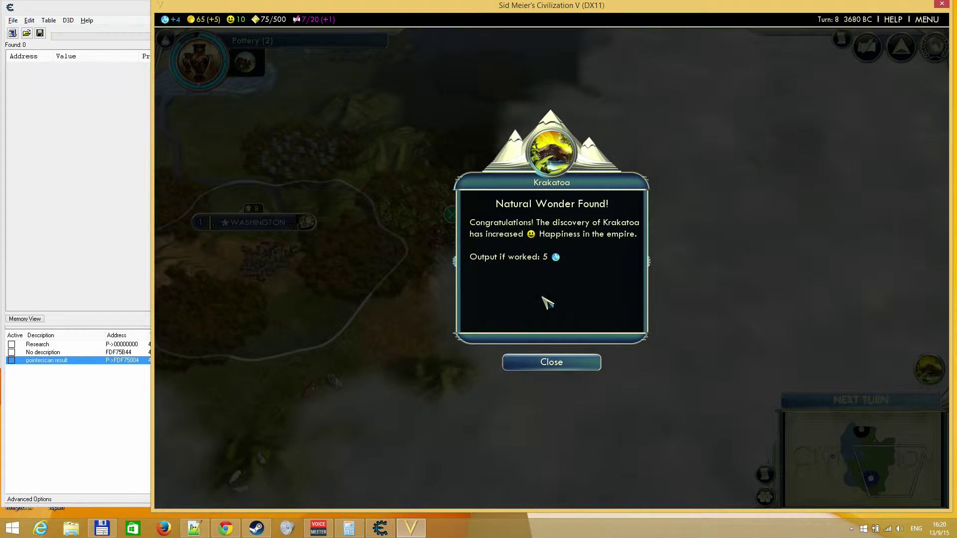
left_click(554, 362)
key("Escape")
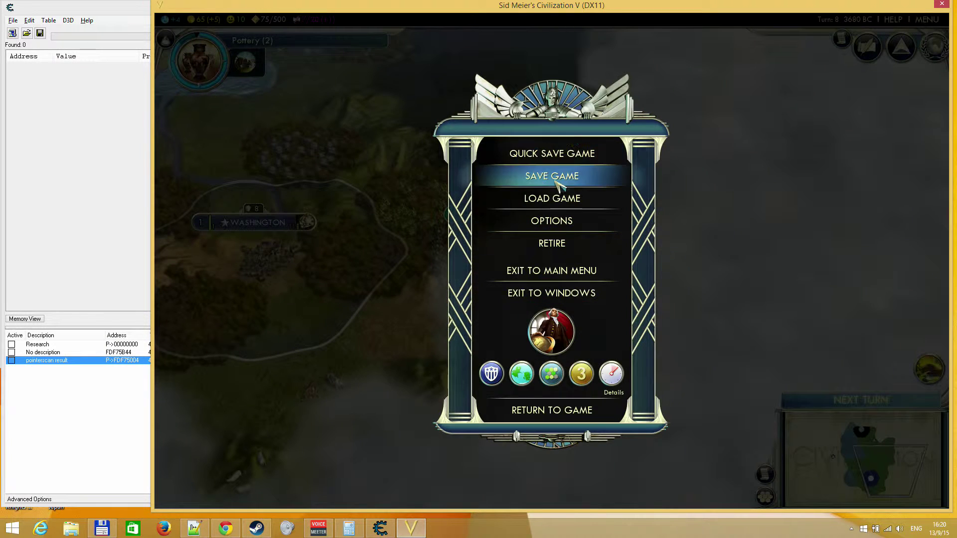
left_click(564, 199)
left_click(633, 190)
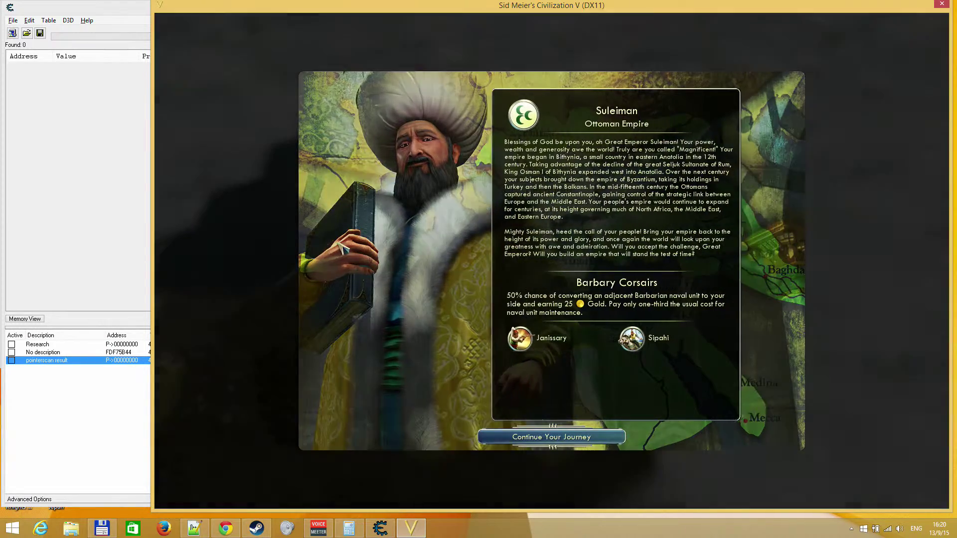
left_click(548, 437)
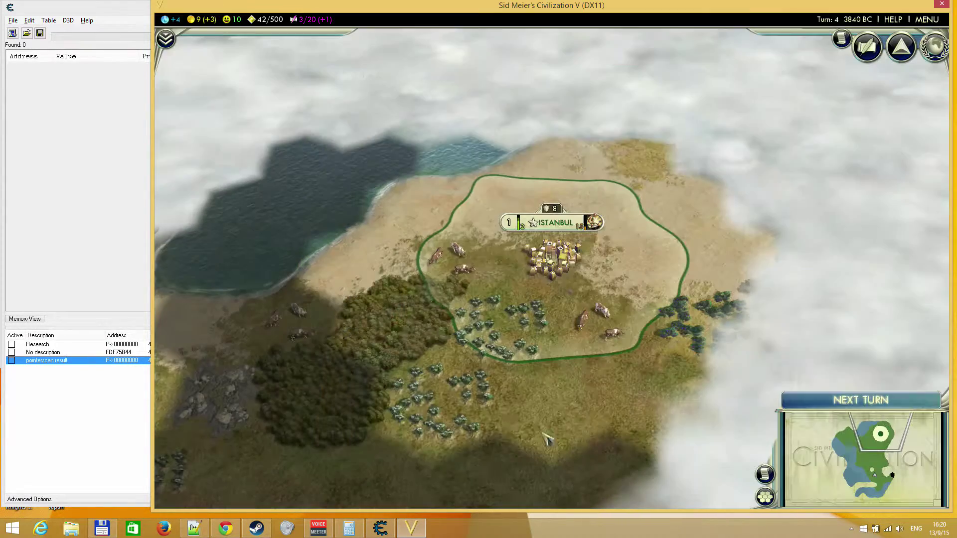
left_click(166, 39)
left_click(166, 63)
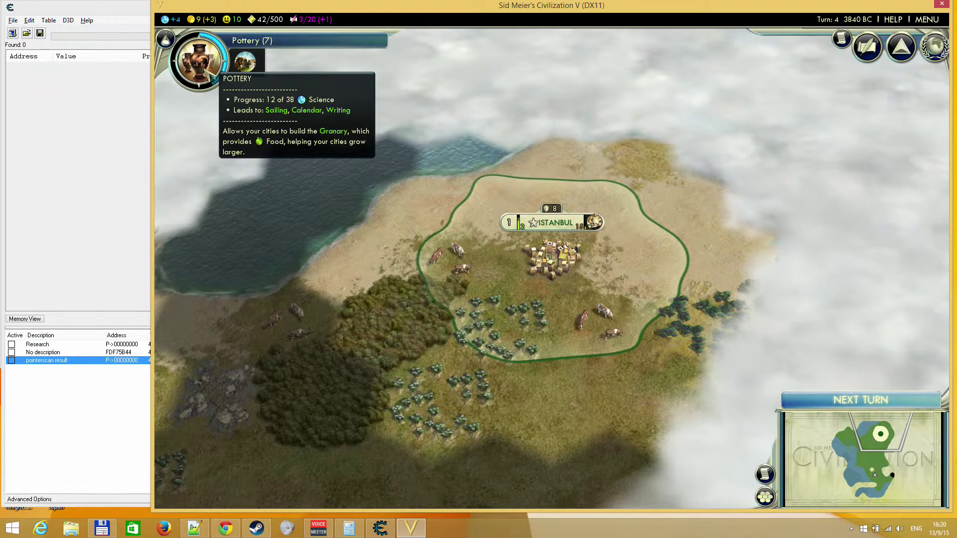
Return to Cheat Engine and examine where the civ-3 pointers lead in the loaded Ottoman game
left_click(128, 192)
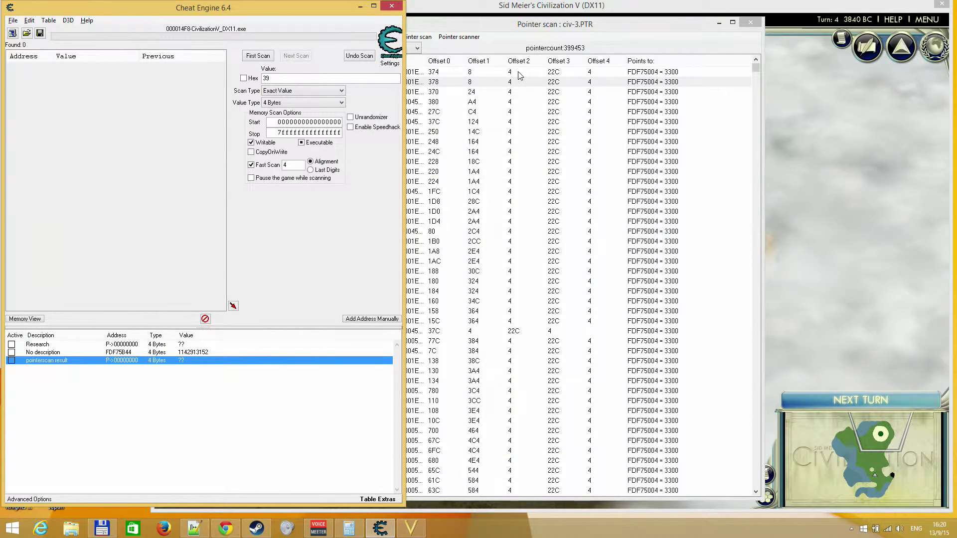
right_click(517, 131)
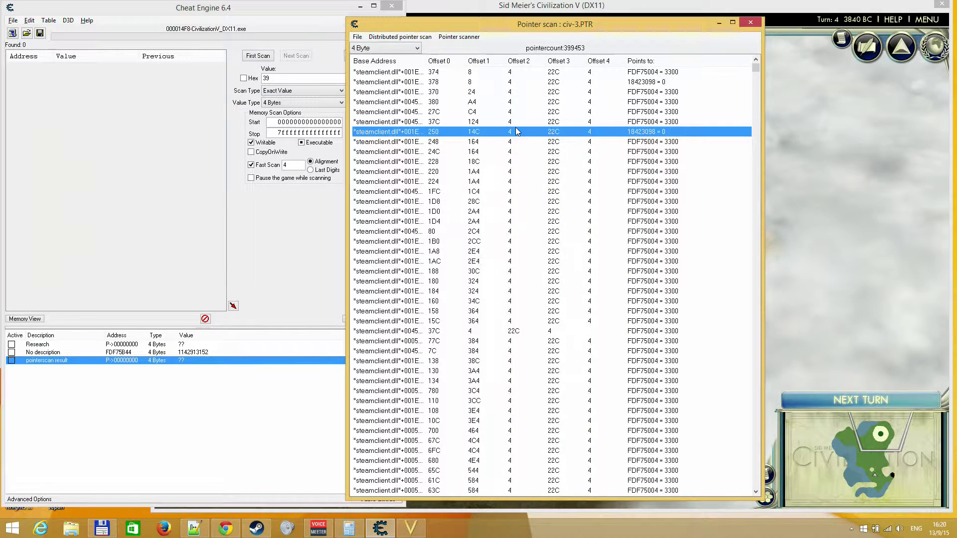
left_click(539, 134)
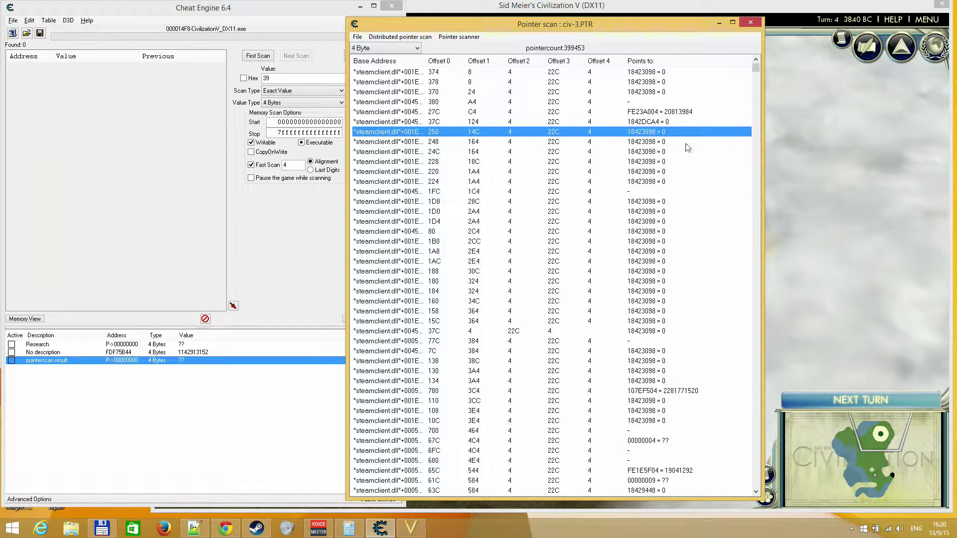
left_click(675, 310)
scroll(673, 339, "down", 8)
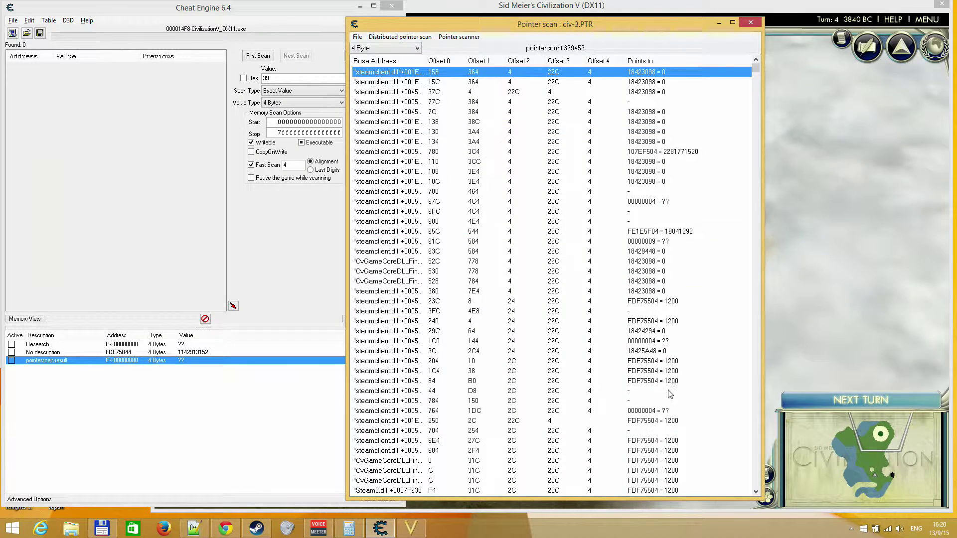
Add the address FDF75504 manually to the address list as a 4 Bytes entry
left_click(664, 361)
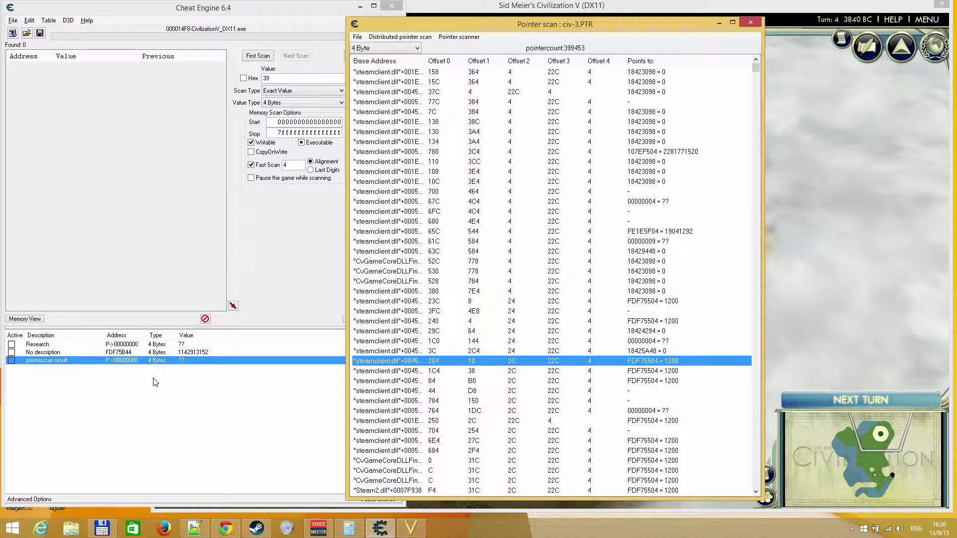
left_click(238, 391)
left_click(366, 319)
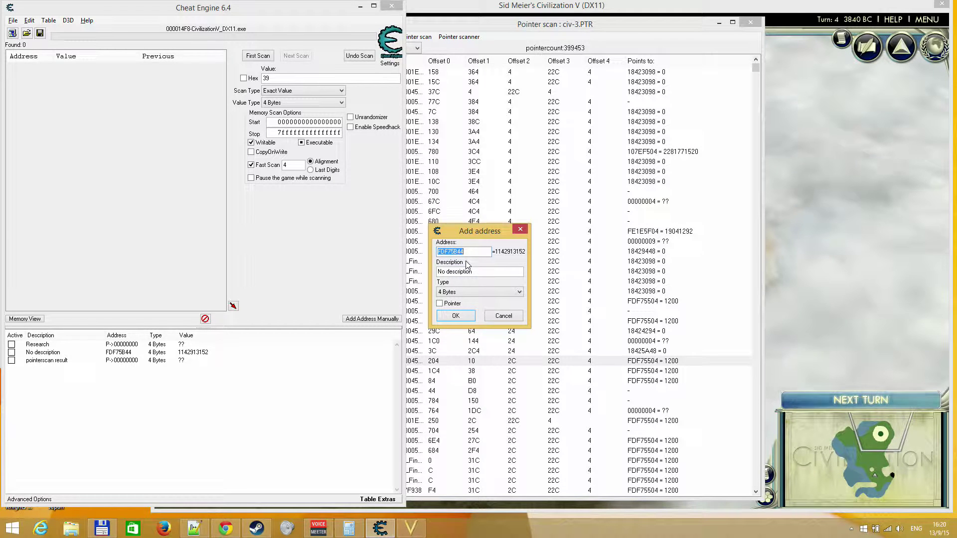
type("FDF7")
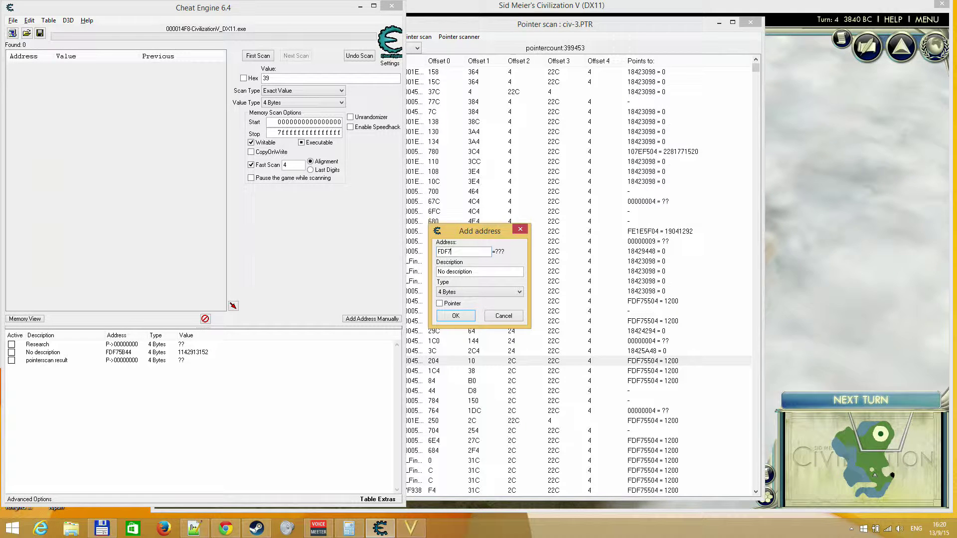
type("5504")
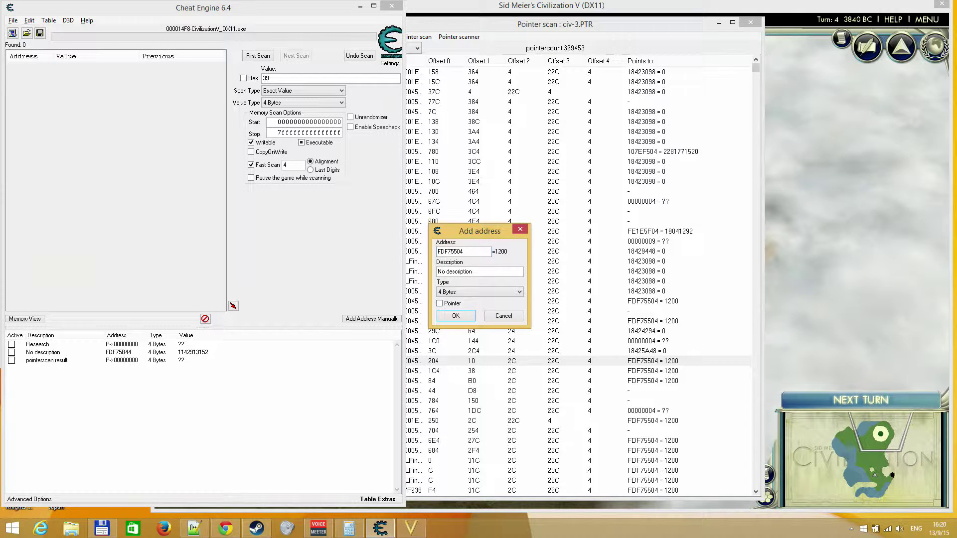
key("Return")
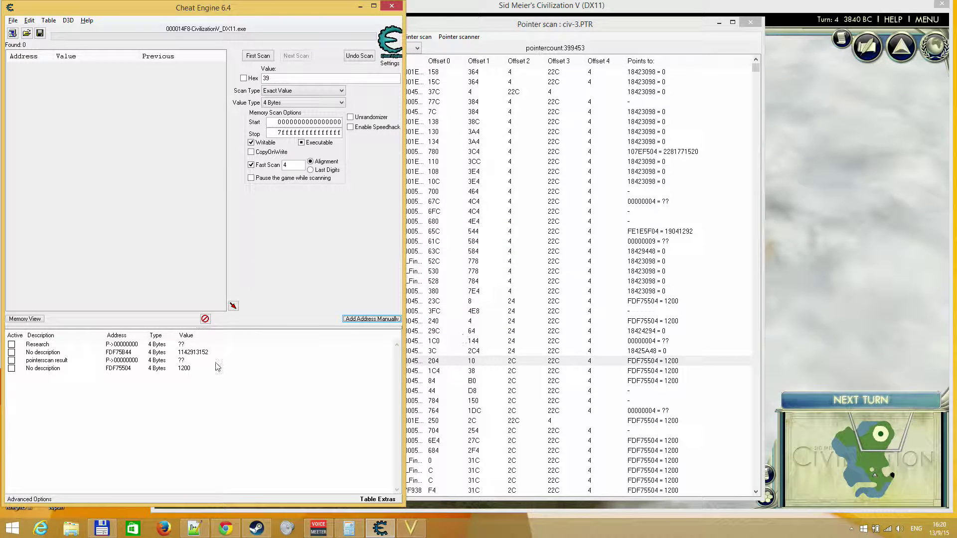
Set the value of the FDF75504 entry to 2900, then switch to Civilization V and end the turn
left_click(199, 368)
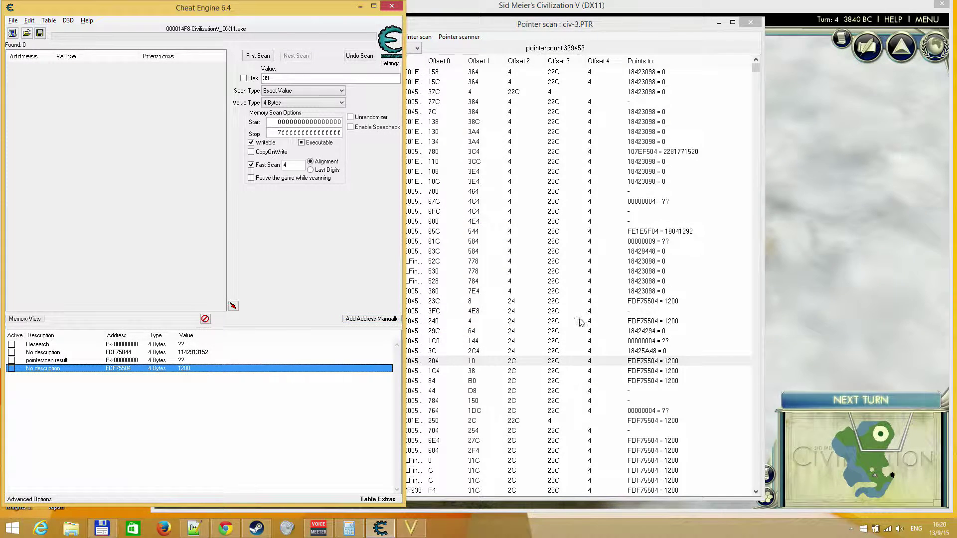
left_click(235, 369)
key("Return")
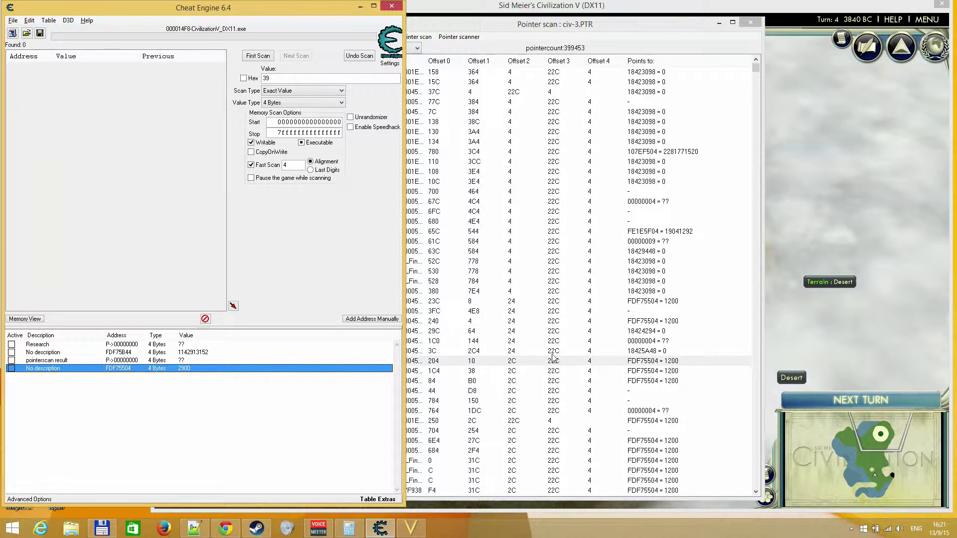
left_click(832, 342)
left_click(833, 409)
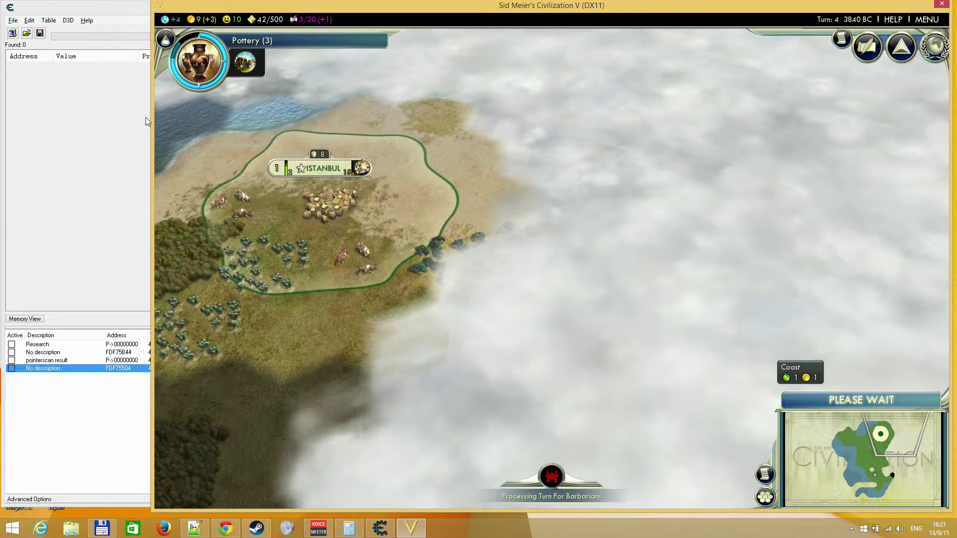
Return to Cheat Engine and rescan the civ-3 pointer list for the address FDF75504
left_click(127, 371)
double_click(127, 371)
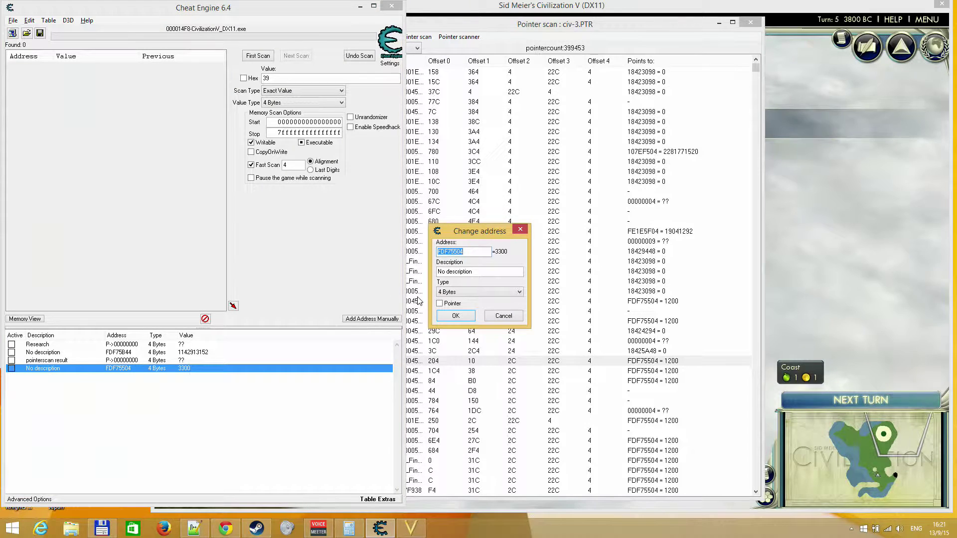
left_click(503, 316)
left_click(521, 182)
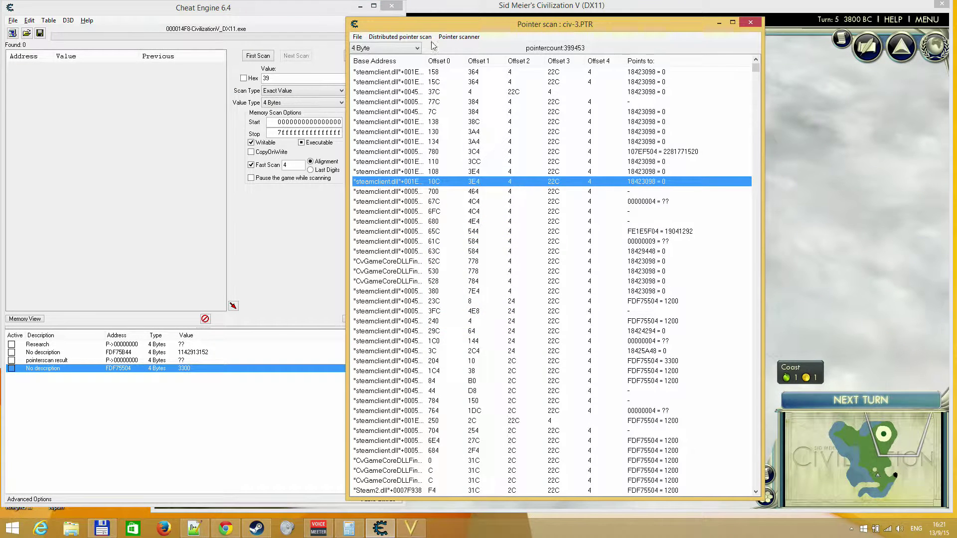
left_click(458, 37)
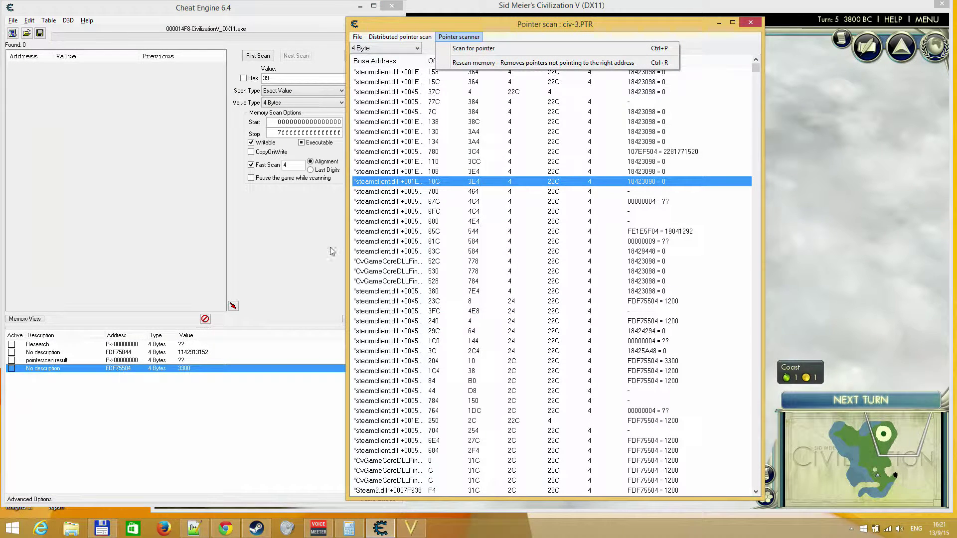
left_click(478, 63)
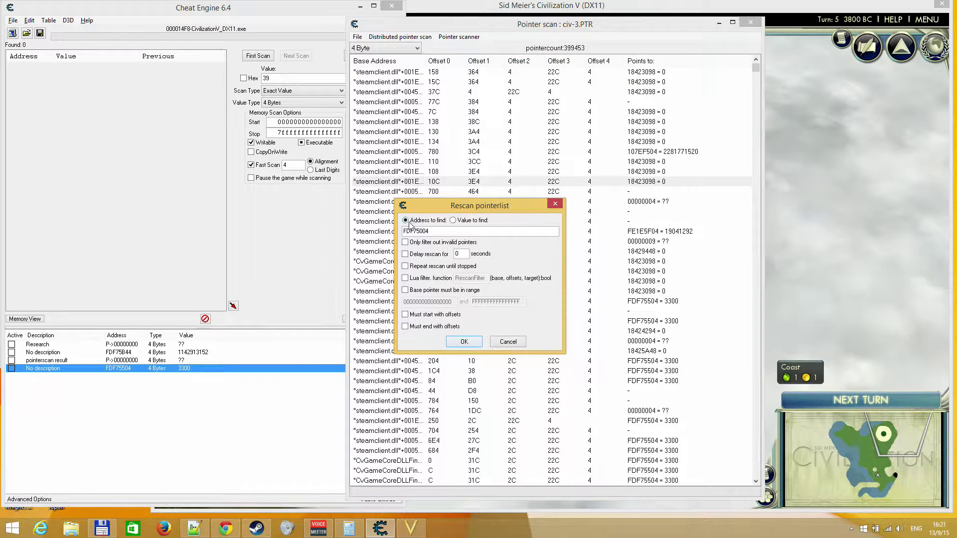
key("Tab")
key("End")
left_click(464, 341)
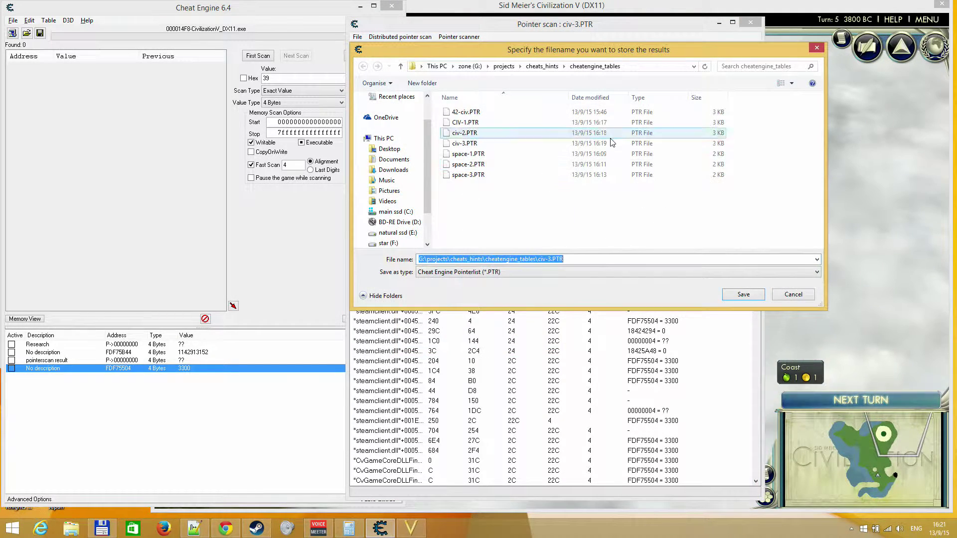
Store the rescan results as civ-3.PTR in the cheatengine_tables folder, replacing the existing file
left_click(552, 259)
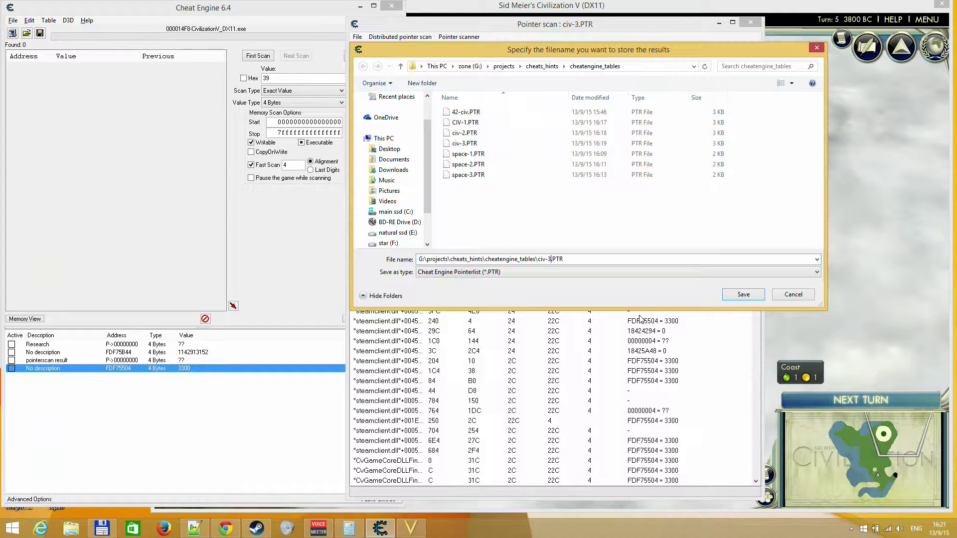
key("Return")
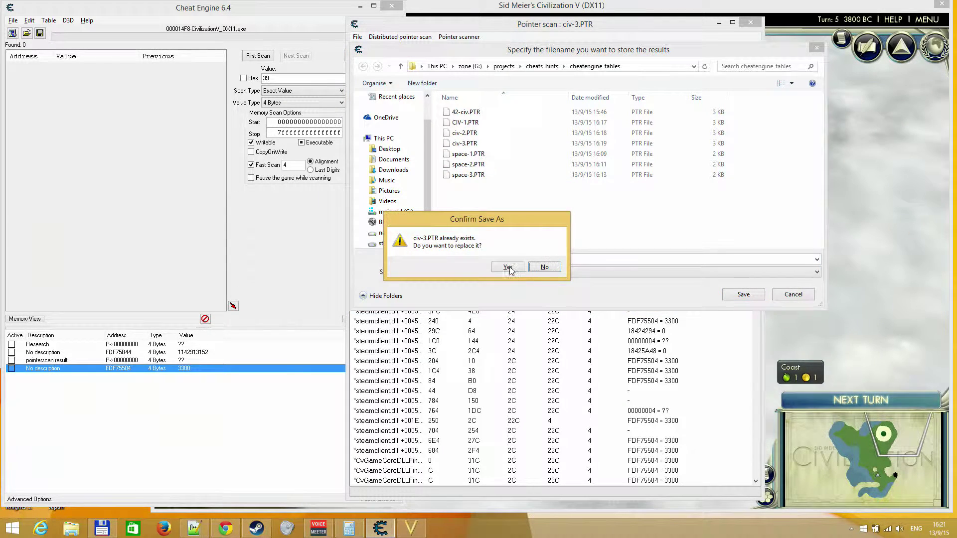
left_click(508, 268)
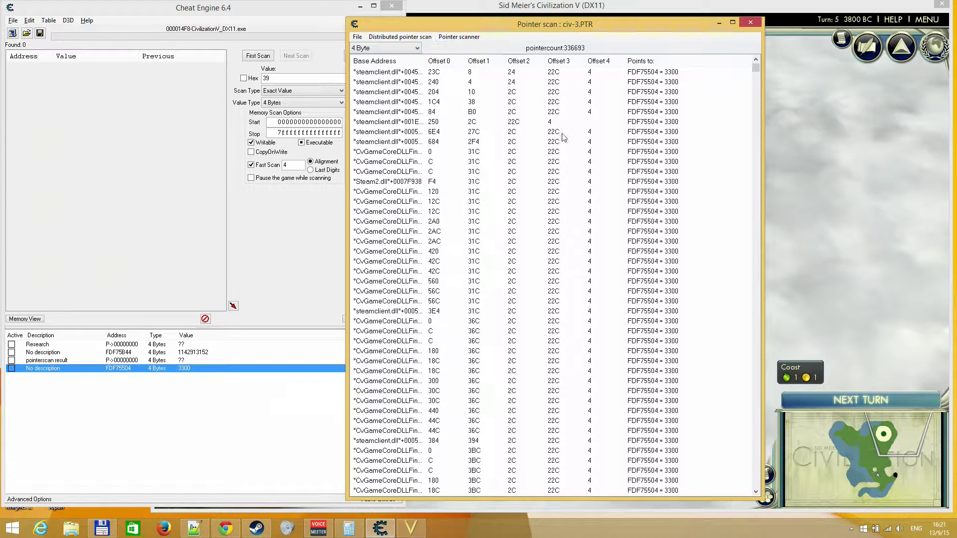
Look through the rescanned civ-3 pointers and check the Pottery research progress in Civilization V
scroll(601, 299, "down", 10)
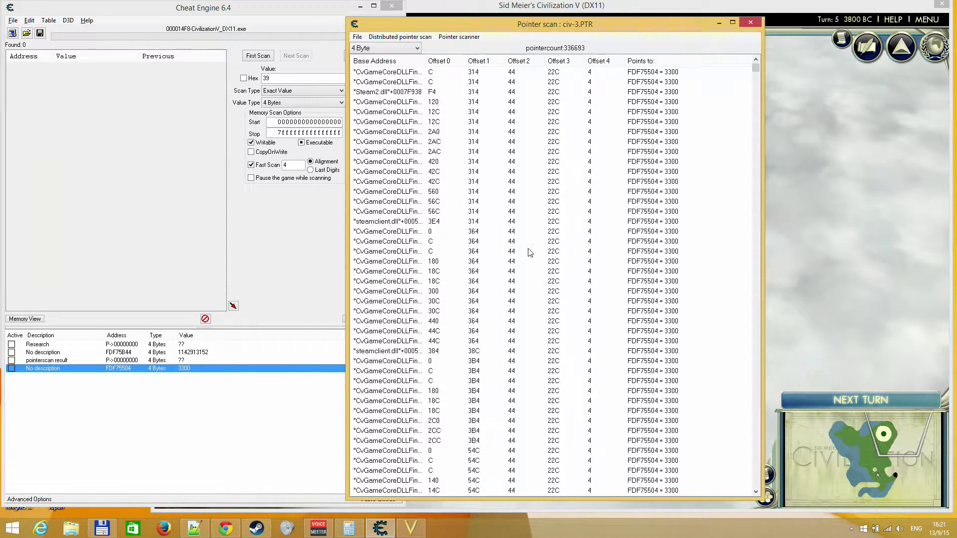
scroll(432, 316, "down", 10)
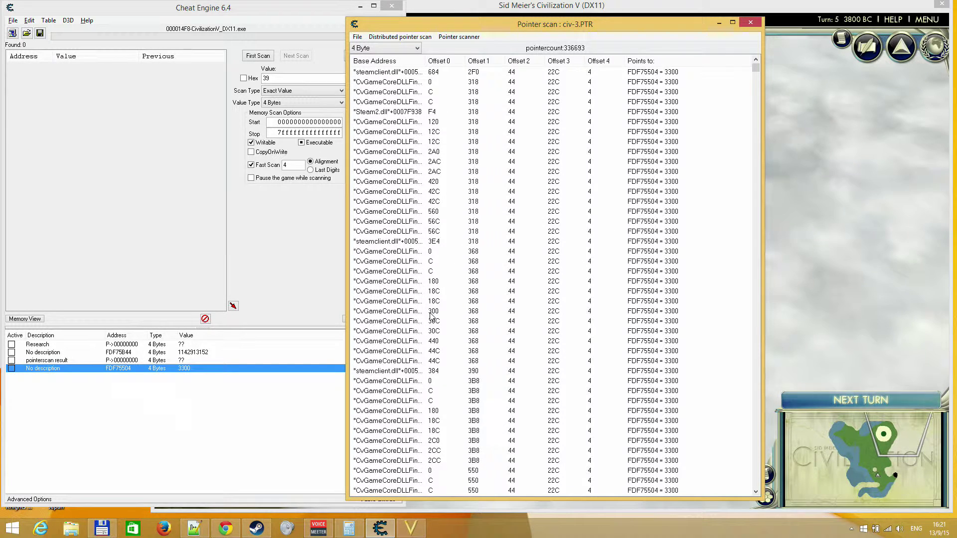
scroll(431, 315, "down", 10)
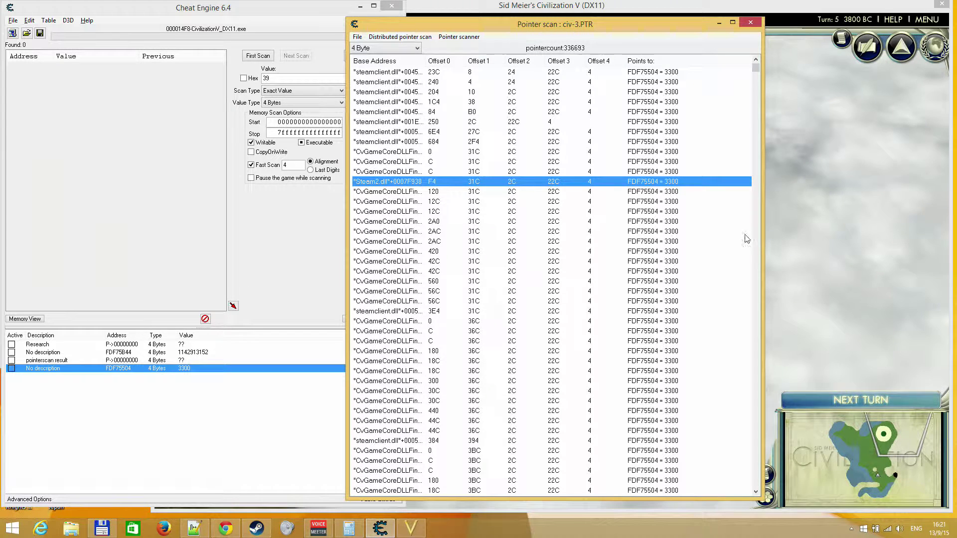
left_click(795, 181)
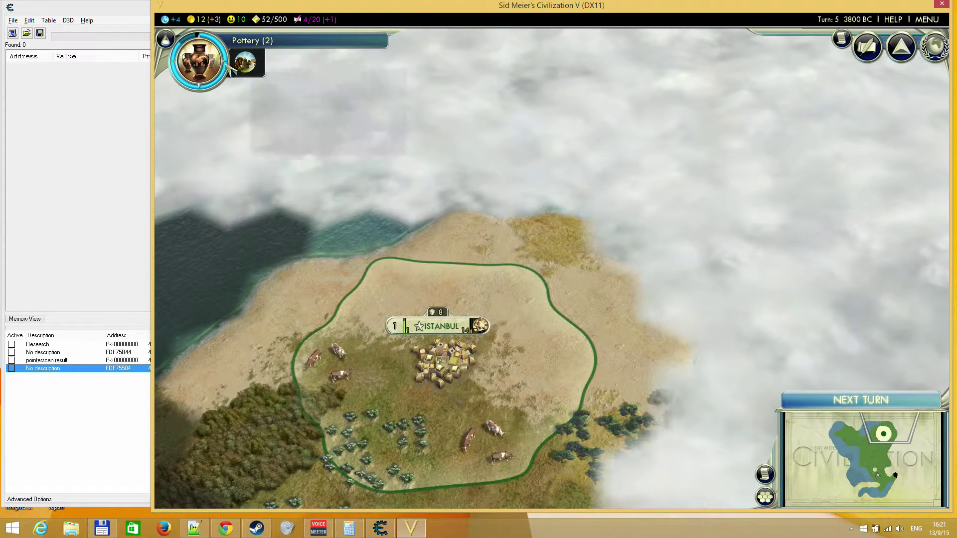
mouse_move(220, 64)
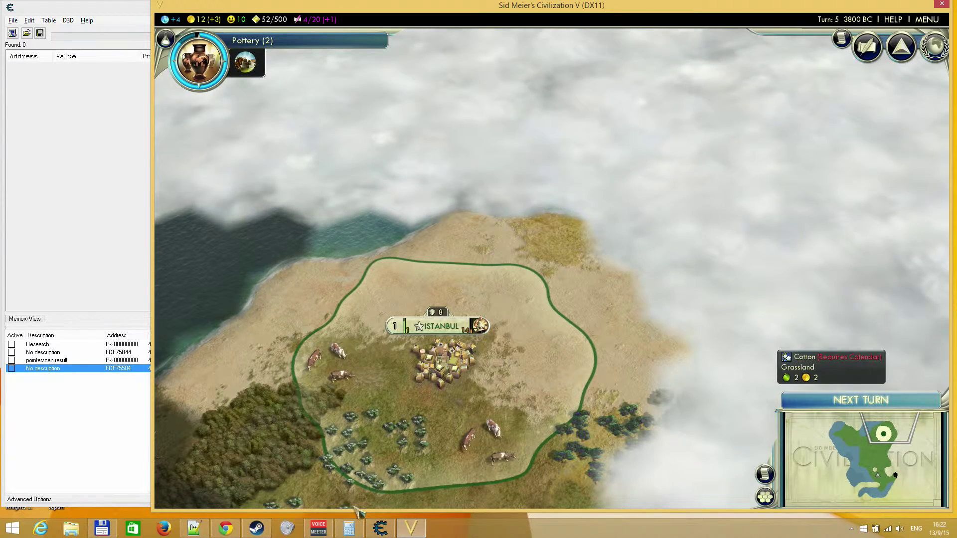
mouse_move(379, 529)
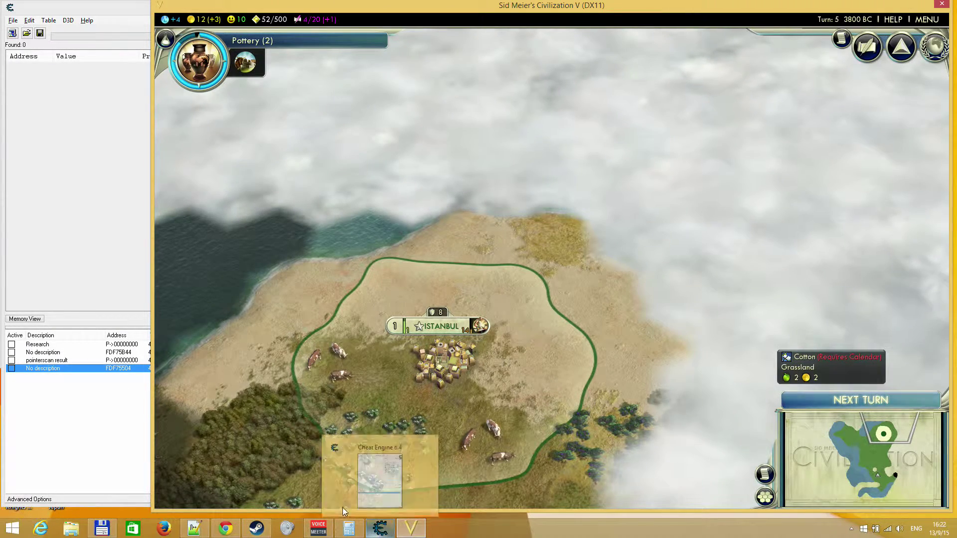
Return to Cheat Engine, run a first scan for the exact value 1024 and add address 007E00B0 to the address list
left_click(65, 83)
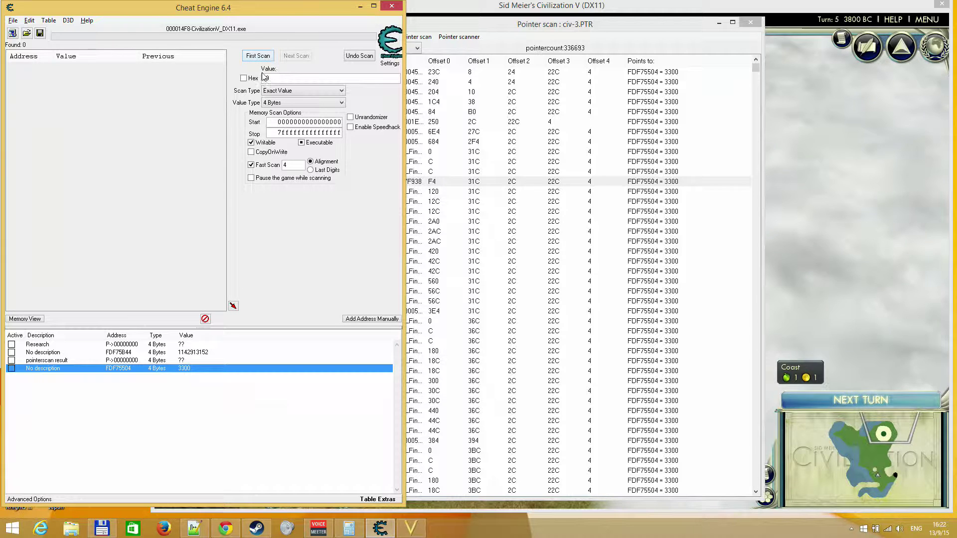
double_click(282, 78)
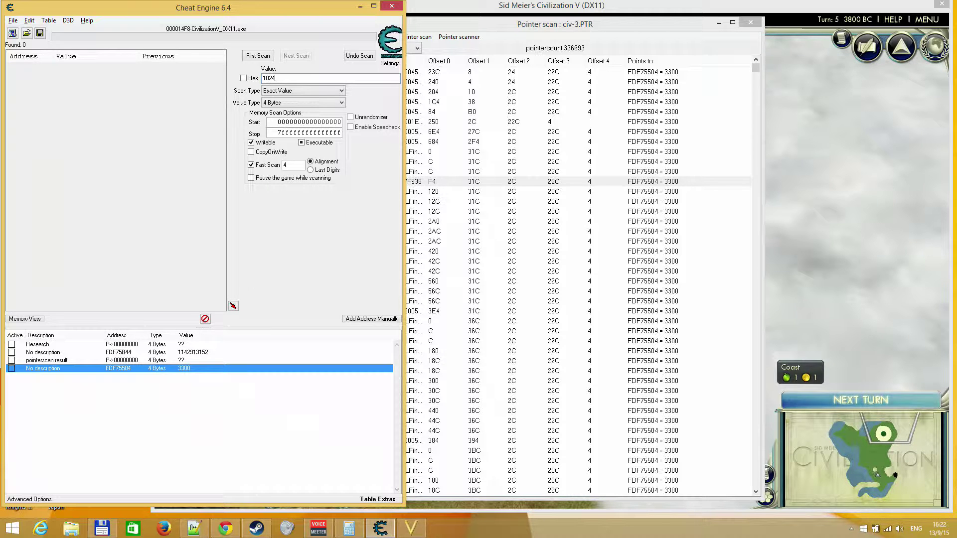
left_click(258, 56)
left_click(94, 92)
double_click(95, 92)
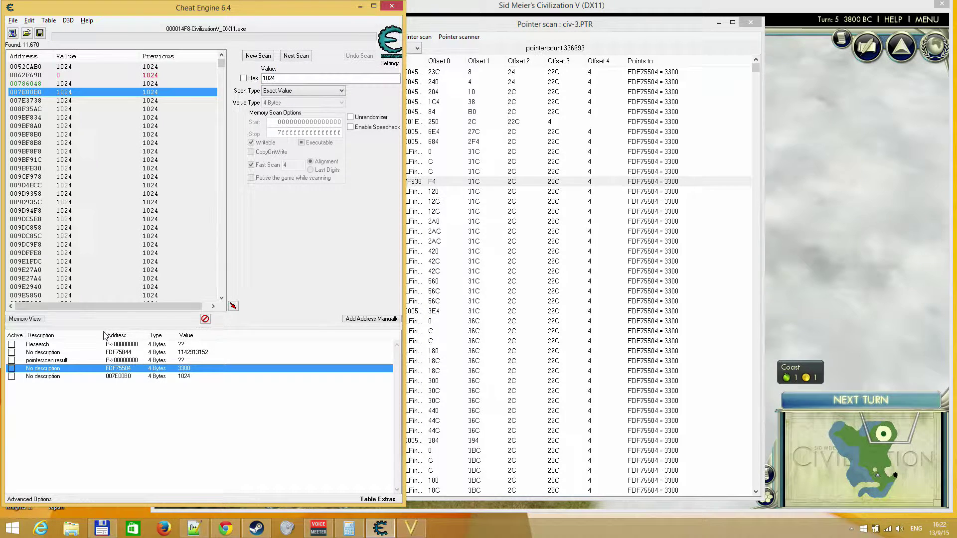
Close the civ-3 pointer results and open a new pointer scan window from the 007E00B0 entry, dismissing its scan options
right_click(133, 376)
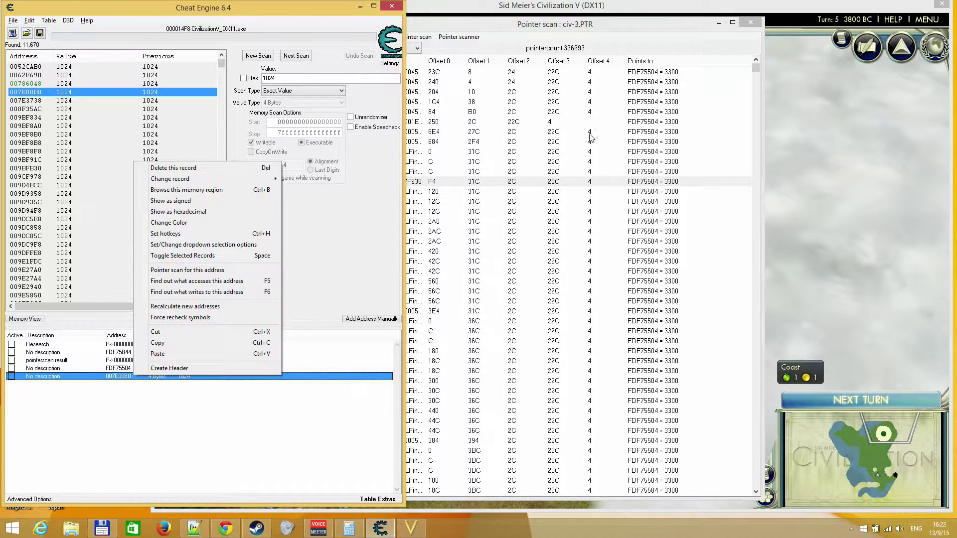
left_click(681, 23)
left_click(750, 22)
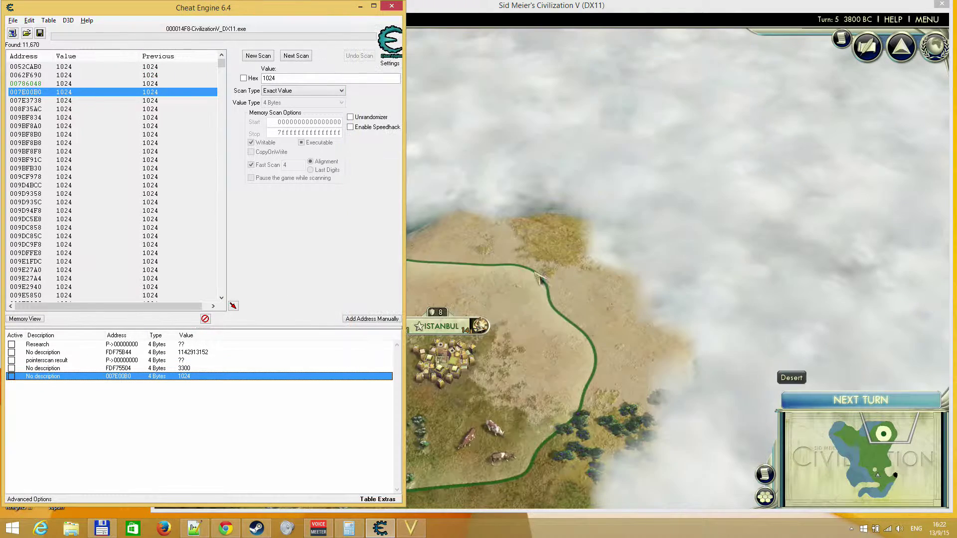
right_click(193, 380)
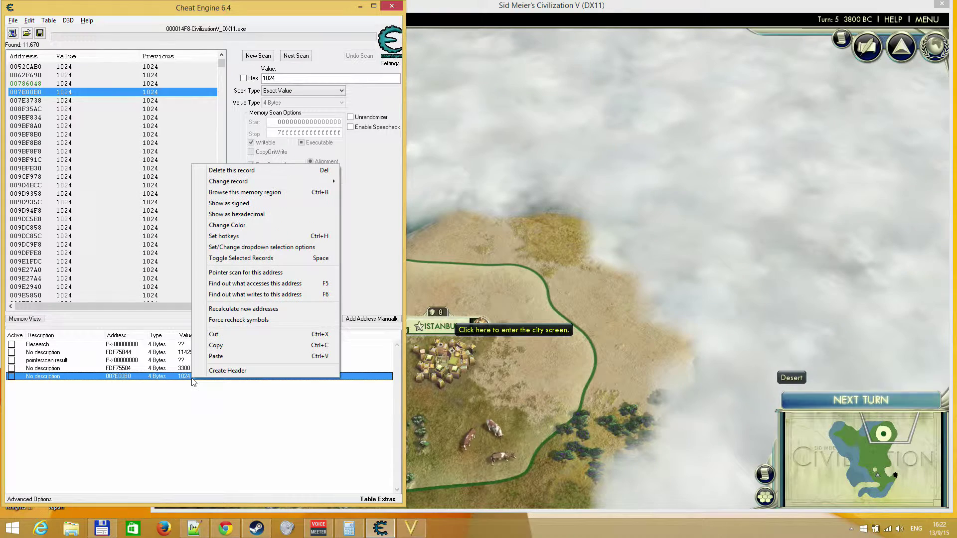
left_click(256, 273)
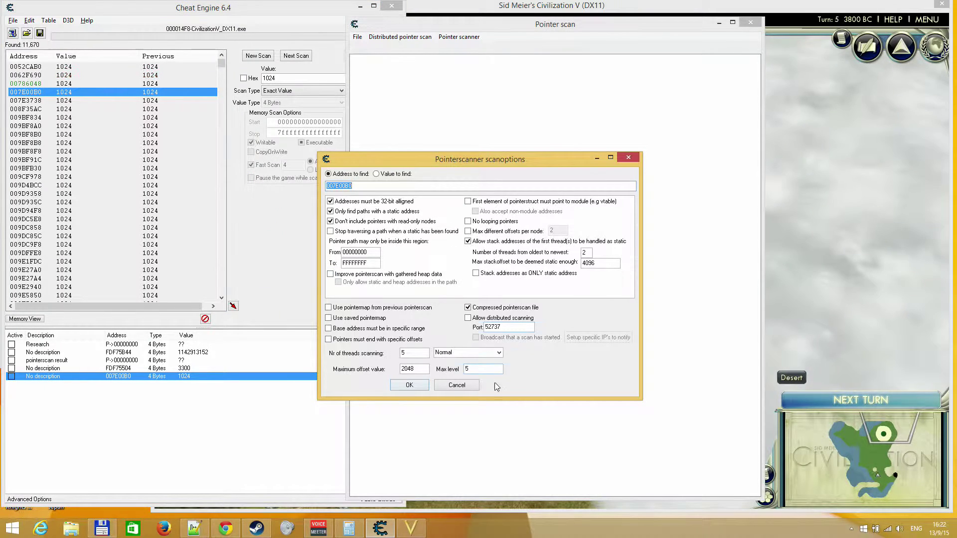
key("Escape")
Load the saved pointer list civ-3.PTR from the cheatengine_tables folder into the empty pointer scan window
left_click(358, 37)
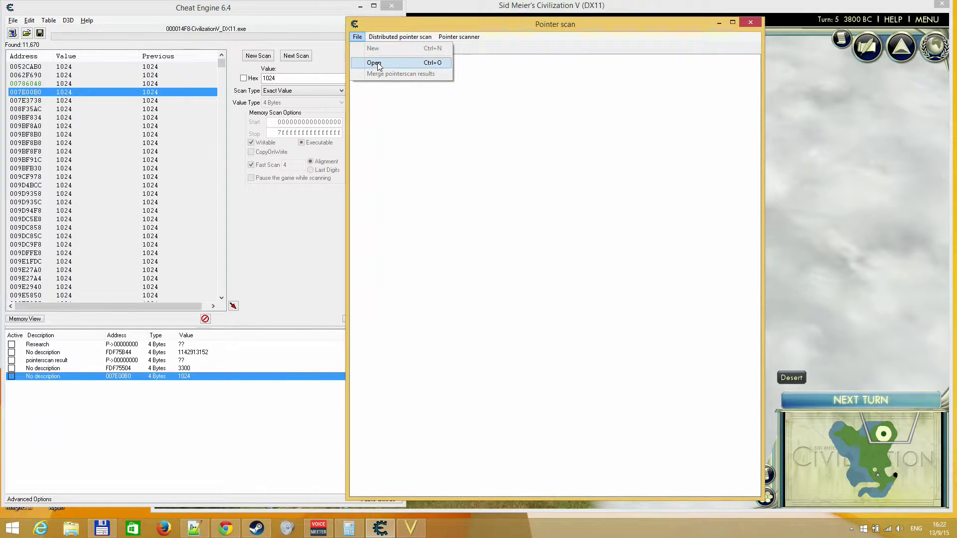
left_click(373, 63)
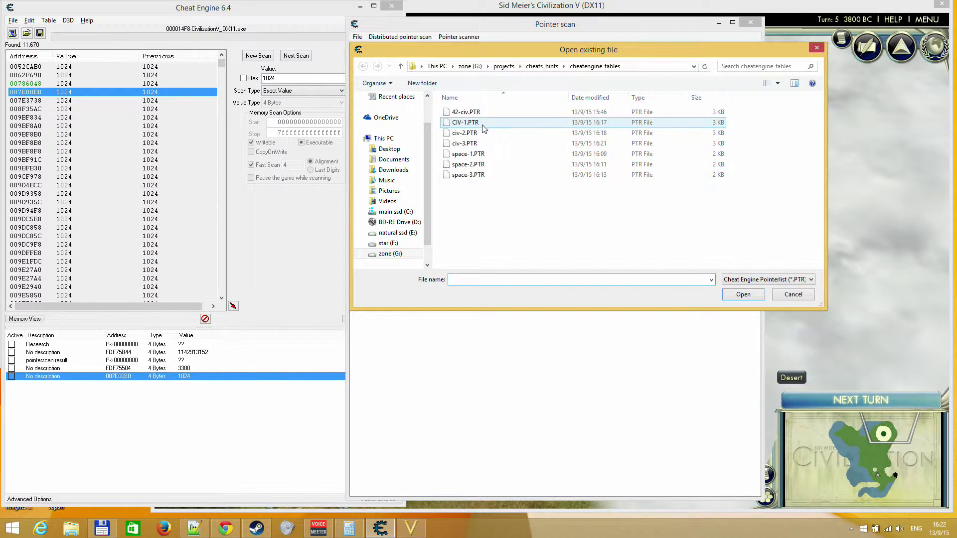
left_click(481, 144)
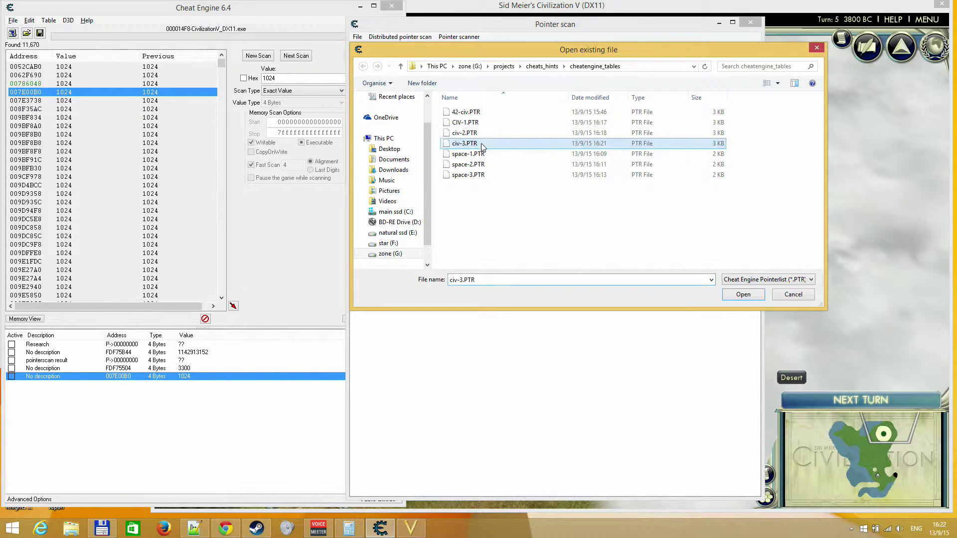
left_click(742, 295)
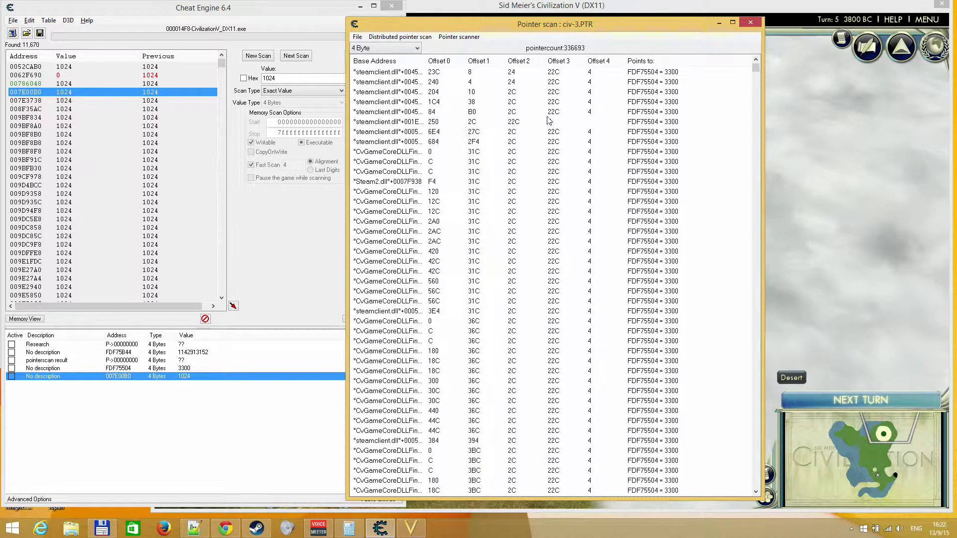
Look through the reloaded civ-3 pointers and compare their offsets and the address they lead to
left_click(665, 102)
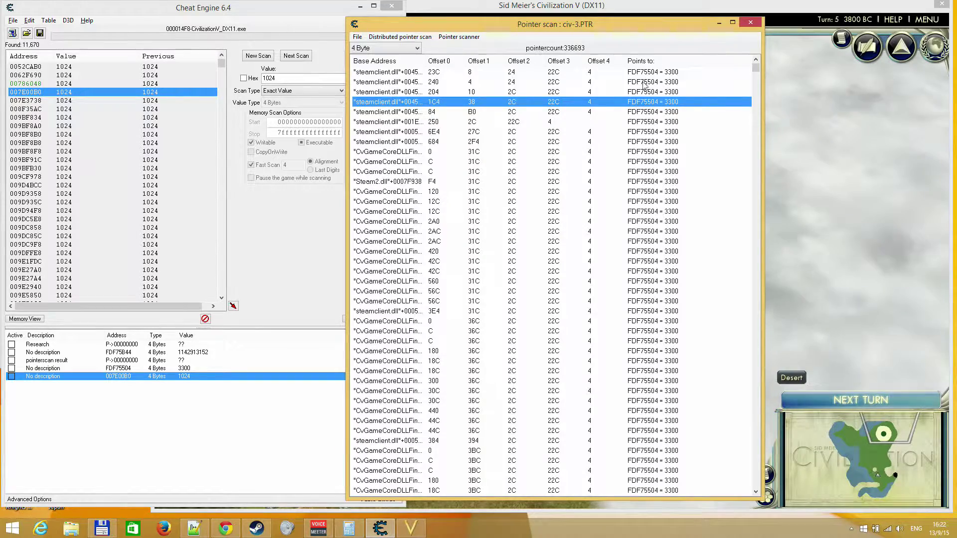
scroll(619, 249, "down", 13)
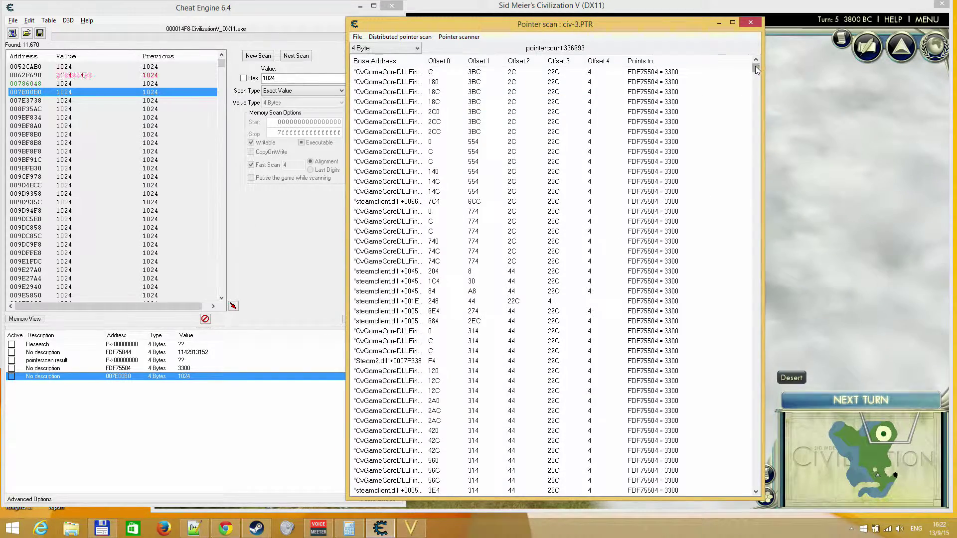
mouse_move(756, 67)
left_mouse_down()
mouse_move(785, 490)
mouse_move(738, 155)
mouse_move(737, 69)
left_mouse_up()
left_click(464, 103)
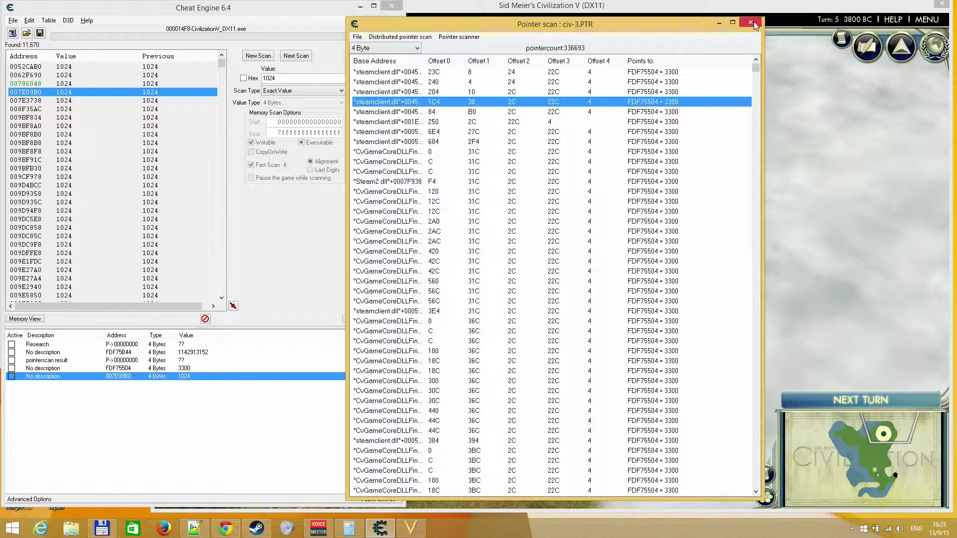
Switch to the Steam library, view the Endless Space and Endless Legend pages, and return to Cheat Engine
left_click(255, 529)
left_click(255, 197)
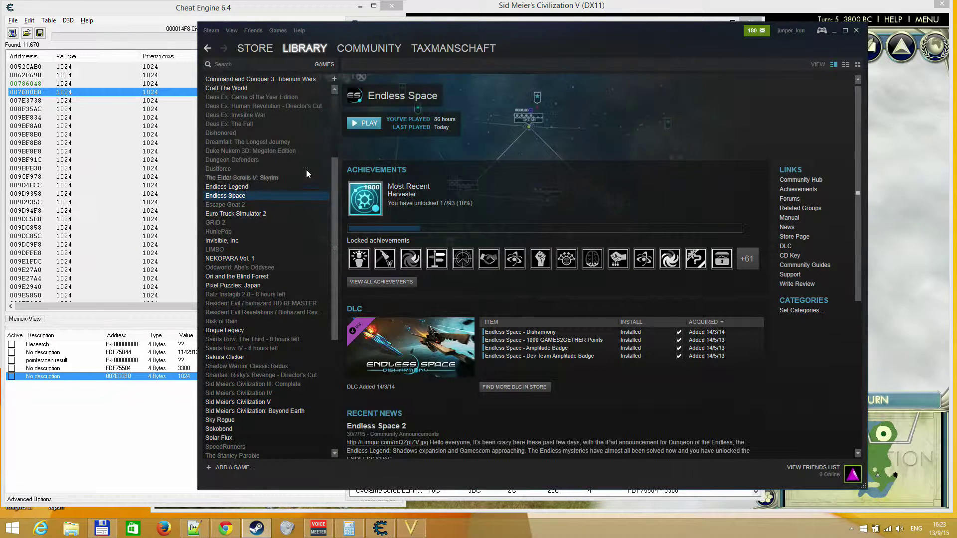
left_click(245, 187)
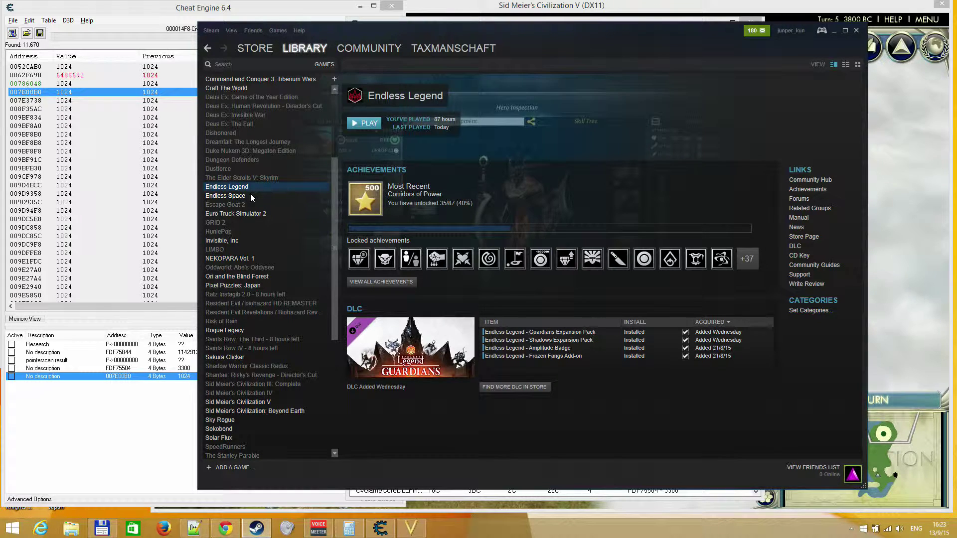
left_click(410, 528)
left_click(379, 528)
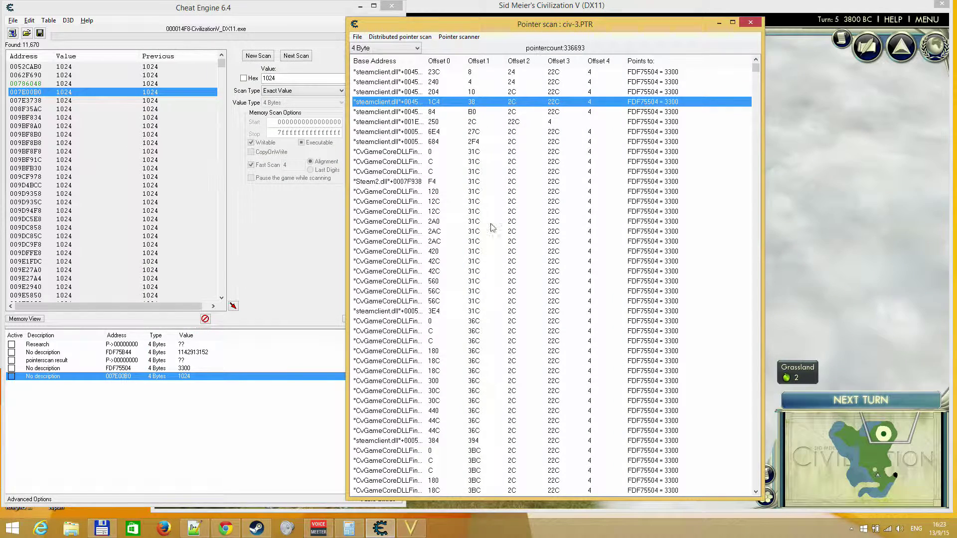